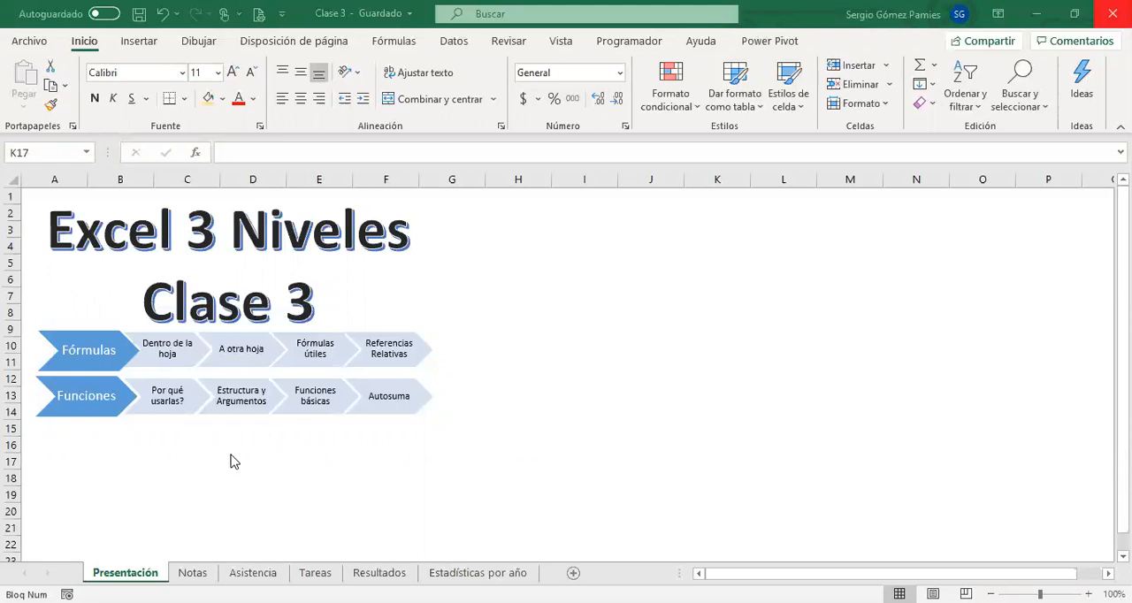
Review the student list and the three partial exam grades on the Notas sheet.
click(147, 475)
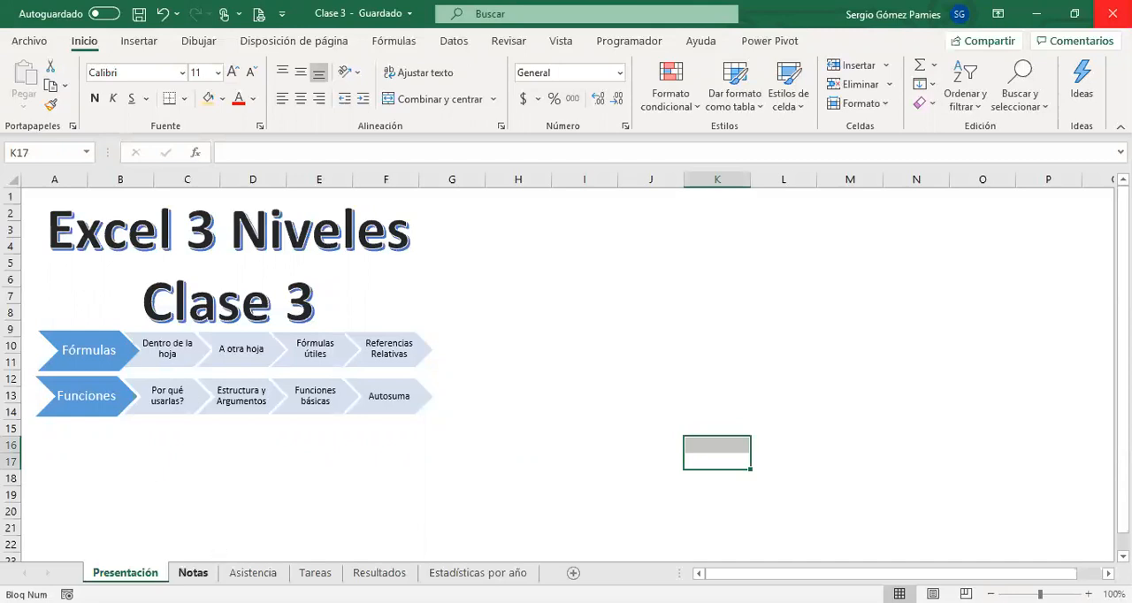
click(193, 573)
click(223, 478)
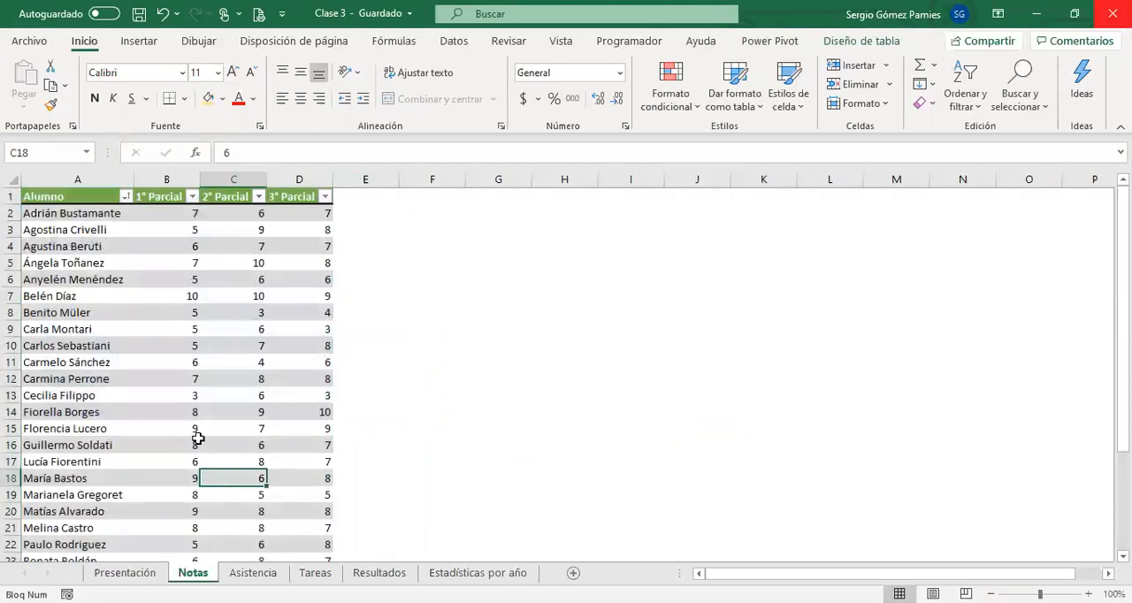
drag(96, 213, 89, 557)
scroll(94, 443, up, 2)
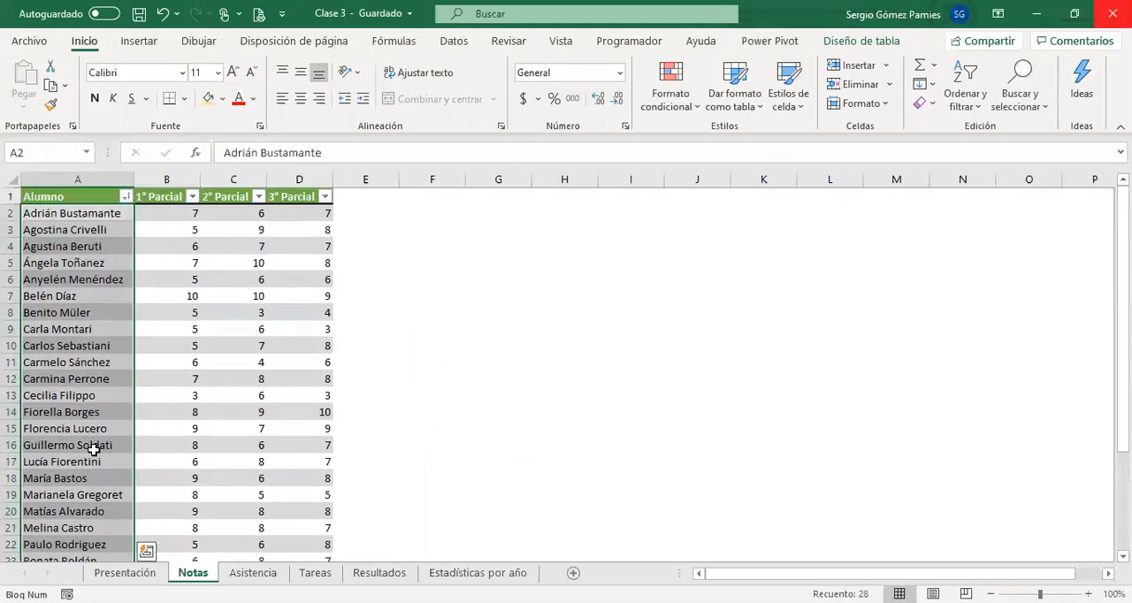
click(185, 228)
click(307, 245)
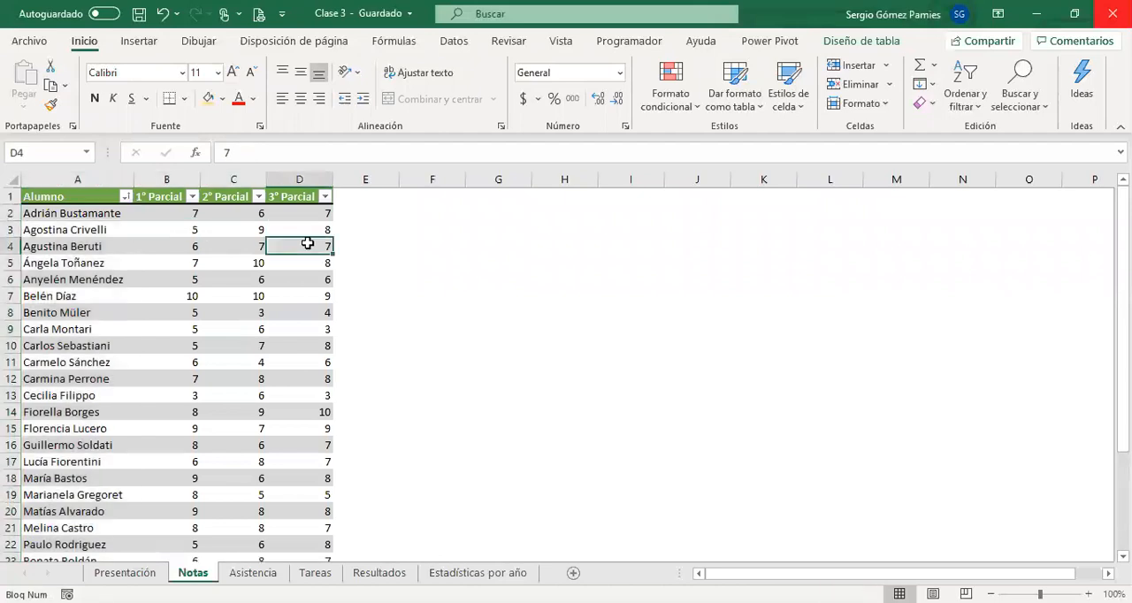
Look through the Asistencia, Tareas and Resultados sheets and examine the 2009 and 2010 figures on Estadísticas por año.
click(261, 573)
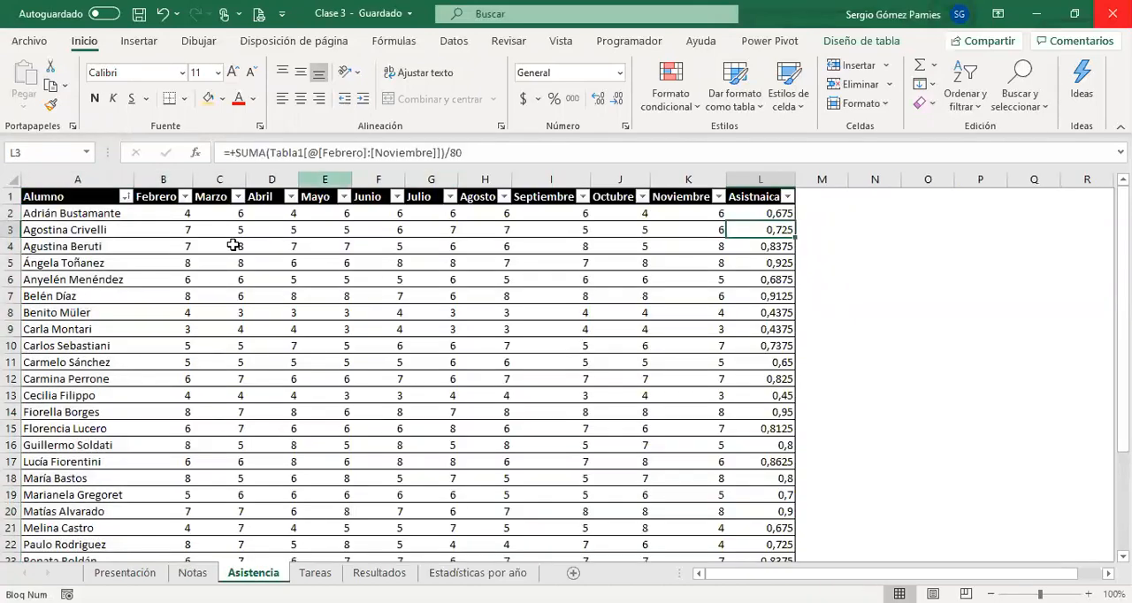
click(328, 573)
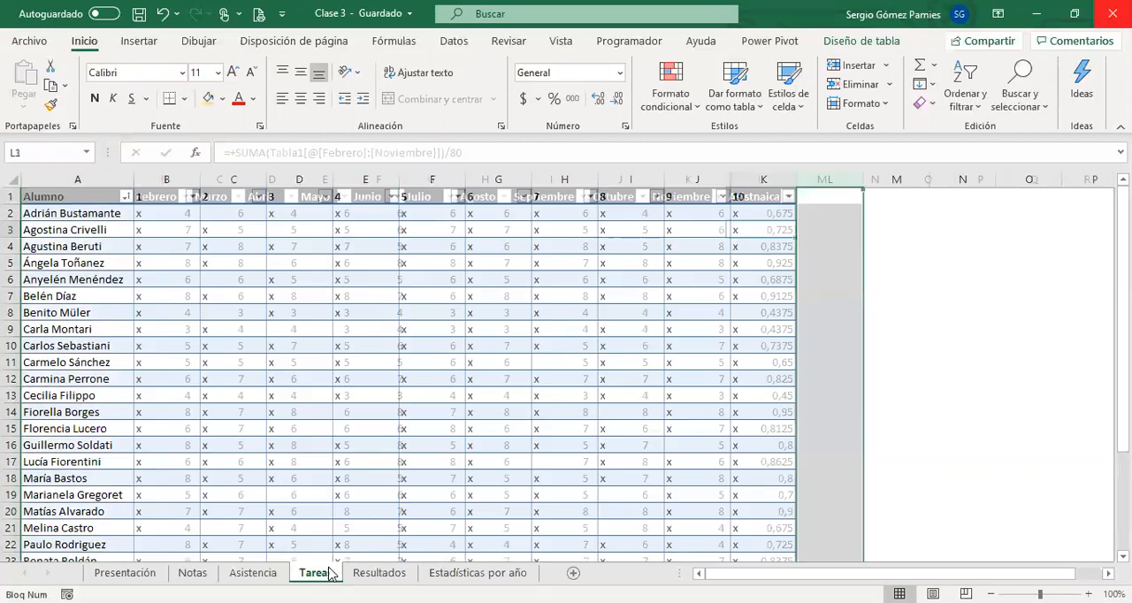
click(379, 573)
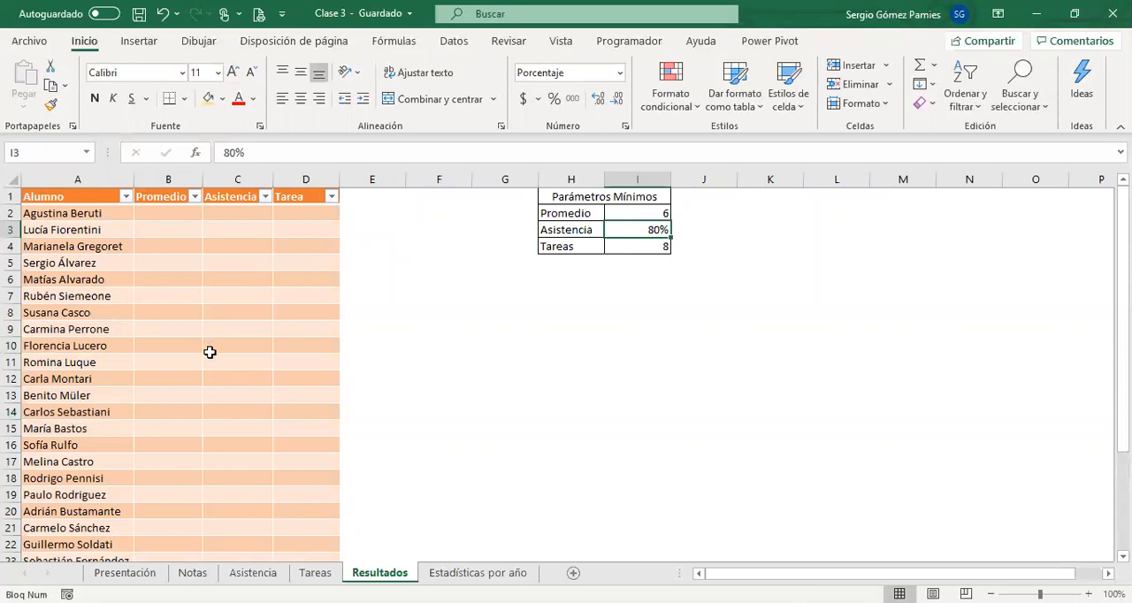
click(456, 575)
click(199, 294)
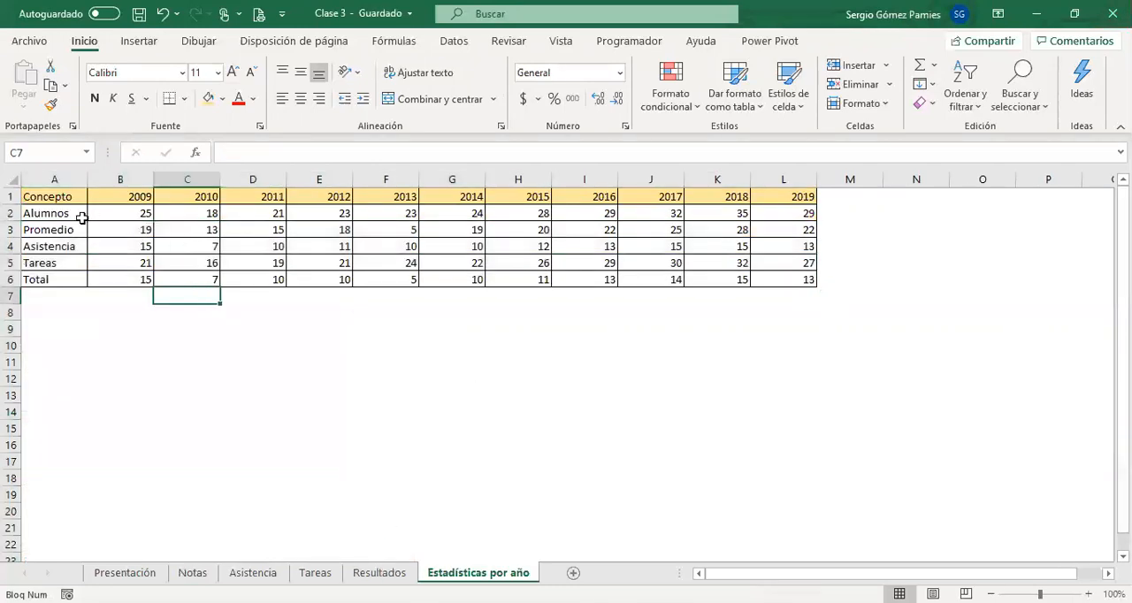
drag(114, 212, 121, 273)
drag(181, 213, 184, 287)
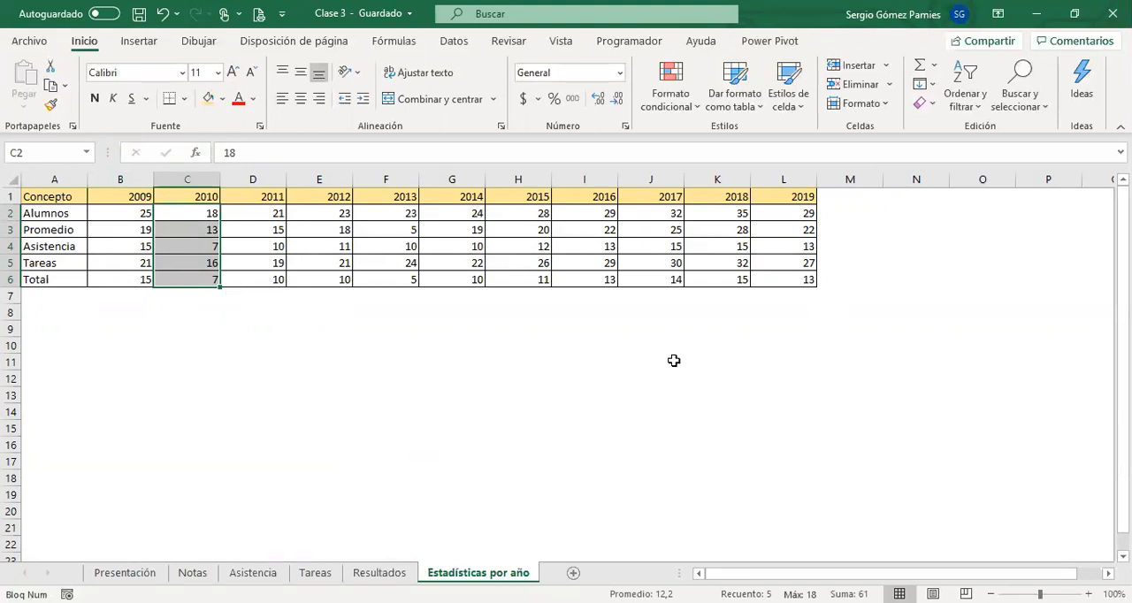
click(945, 293)
click(946, 229)
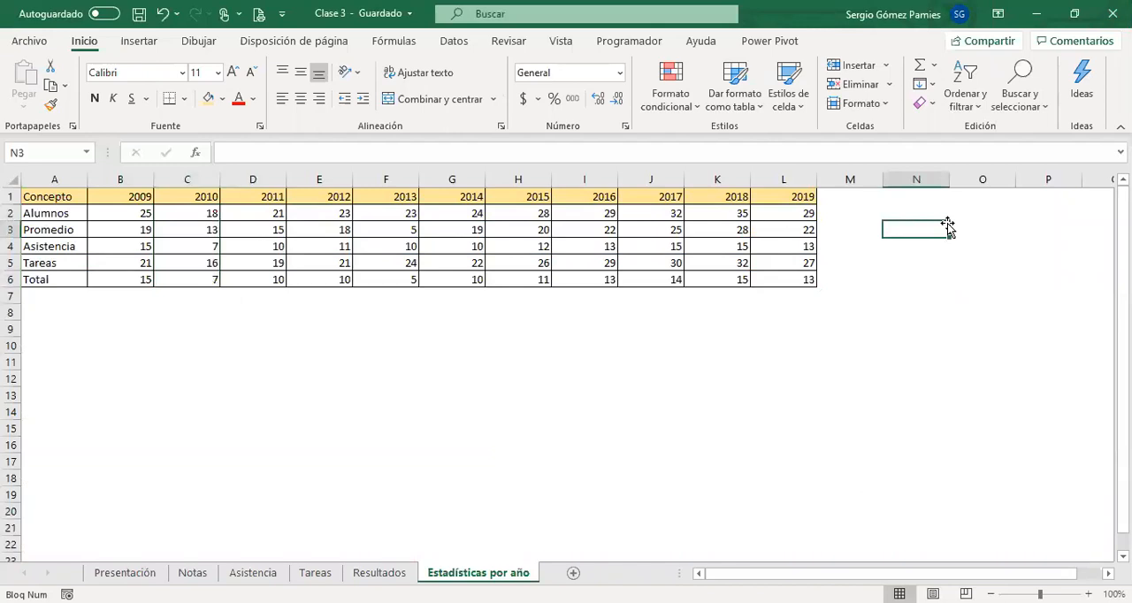
text(=)
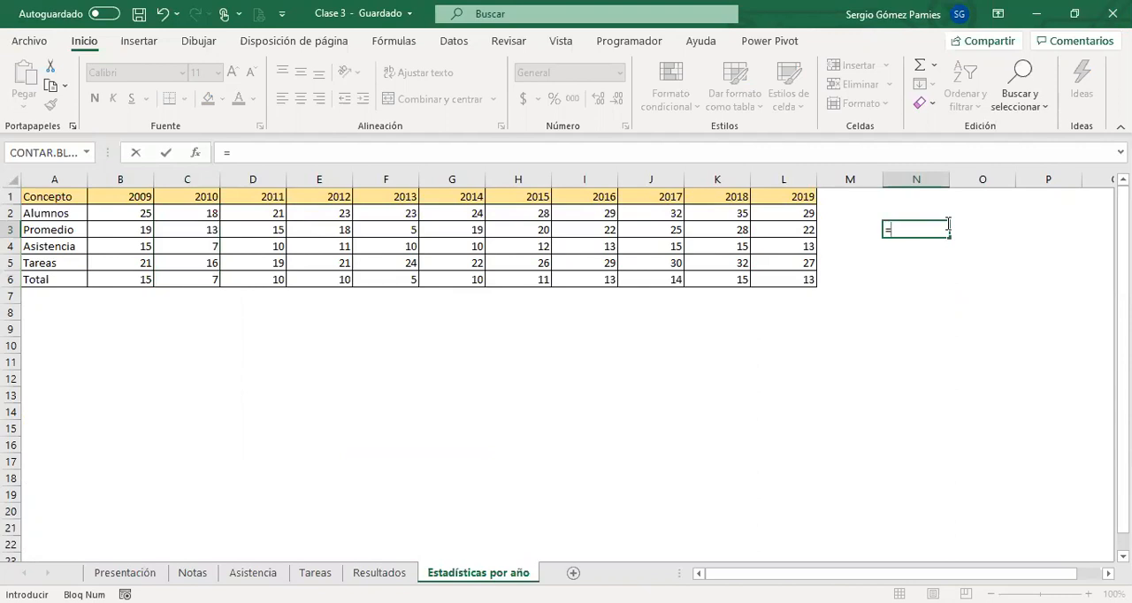
key(Escape)
text(+)
key(Escape)
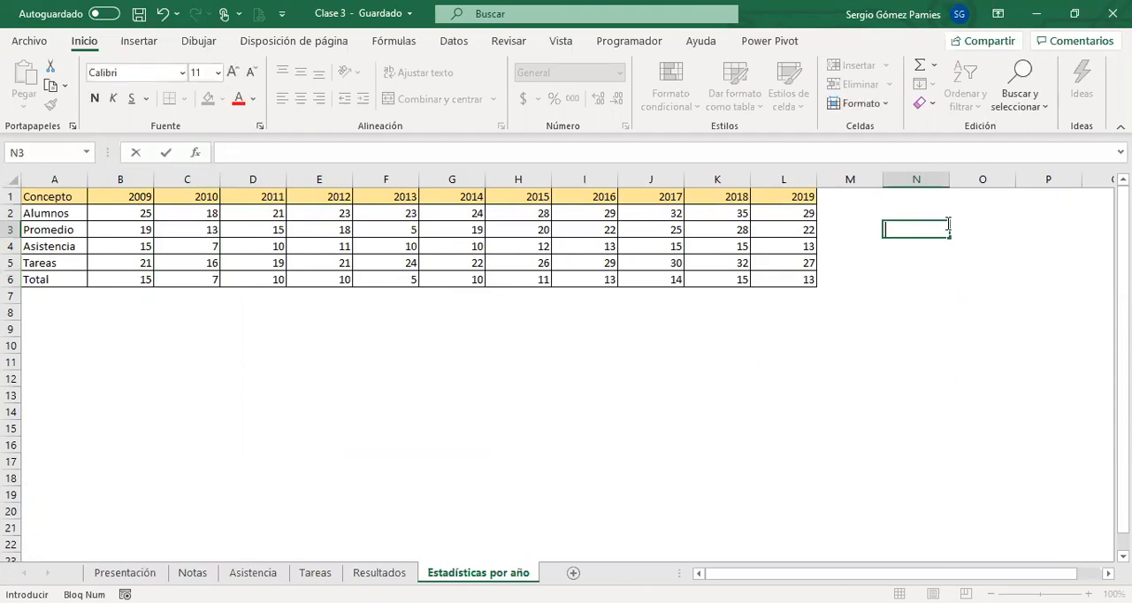
key(Escape)
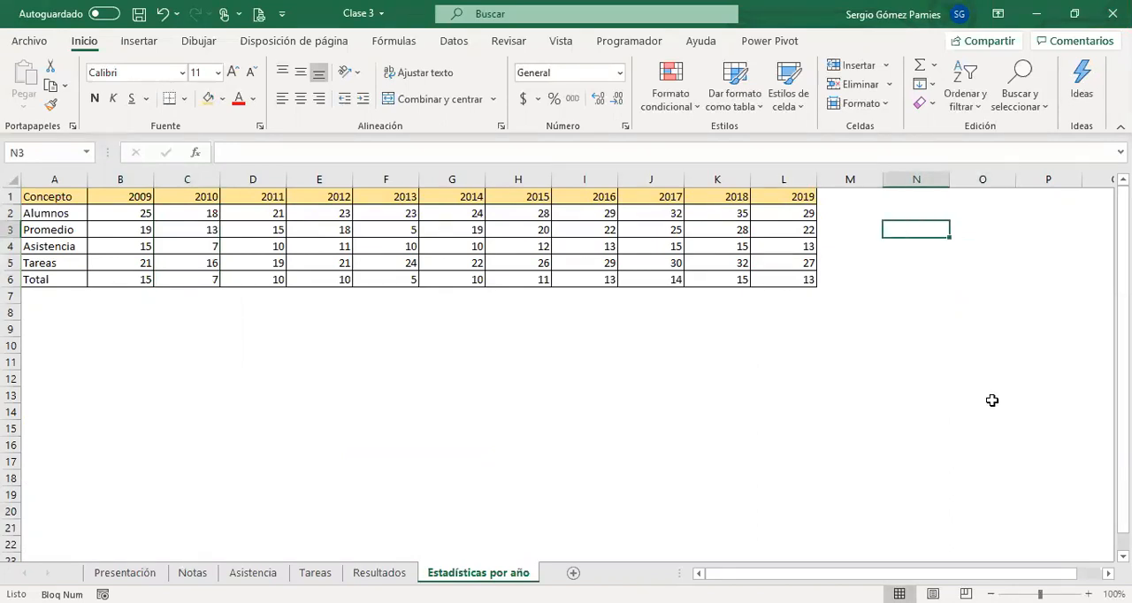
Enter 8*5 in cell N3 without an equals sign, and replace it with the formula =8*5.
text(8*5)
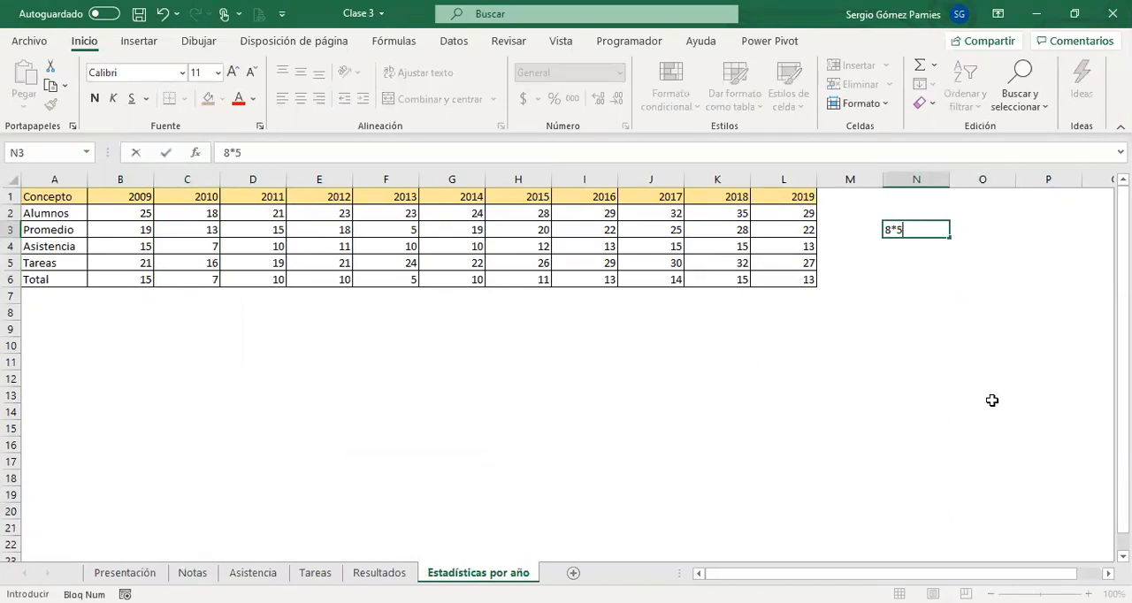
key(Return)
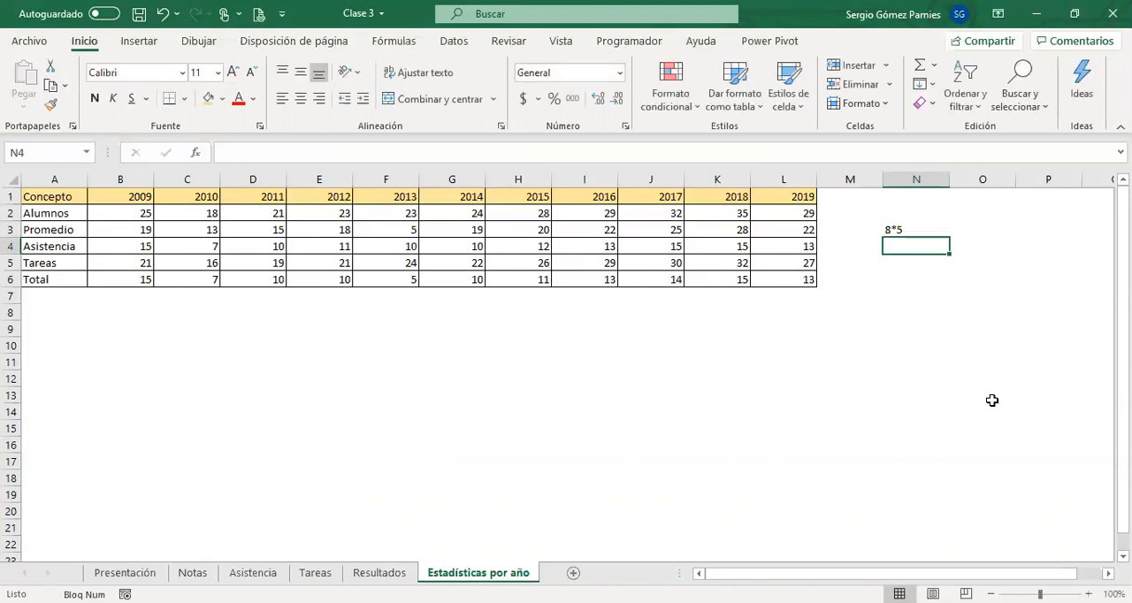
key(Up)
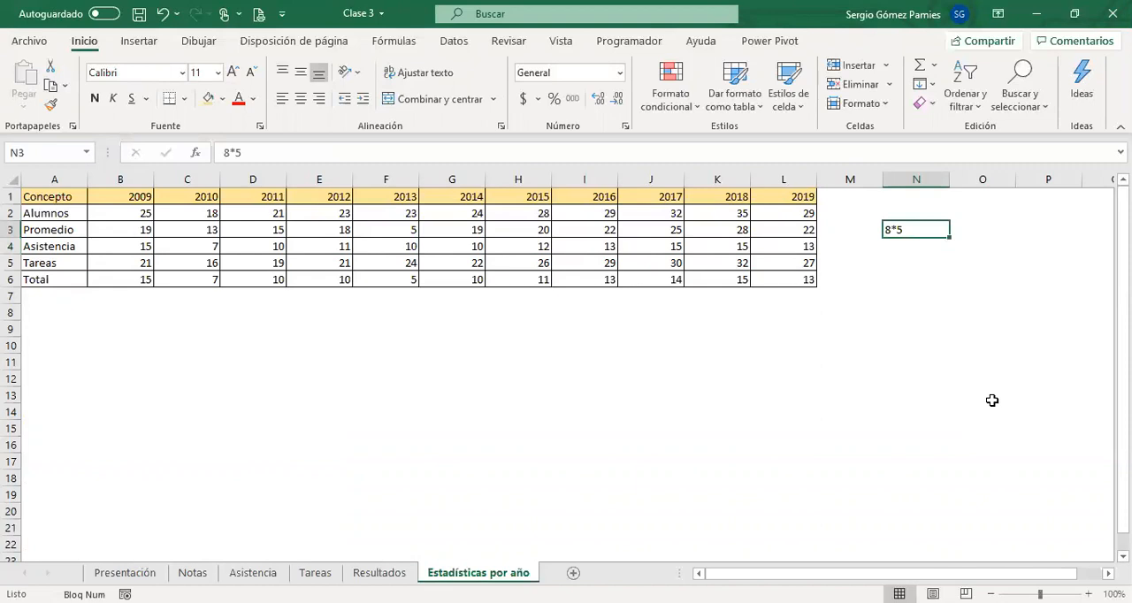
text(=8)
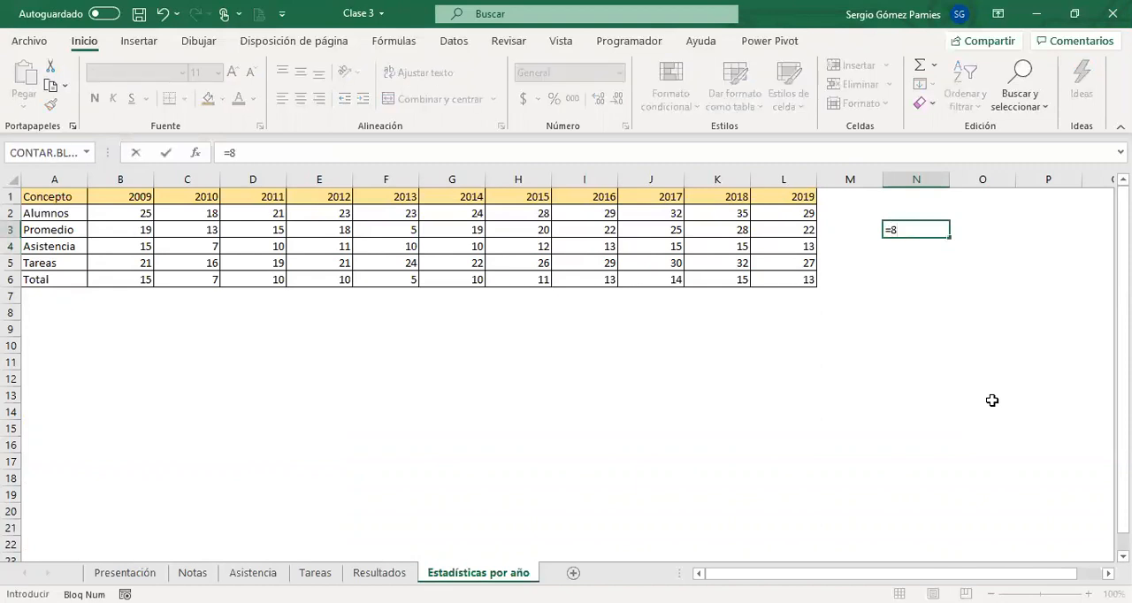
text(*5)
key(Return)
Inspect the formula stored in cell N3 without changing it.
click(925, 225)
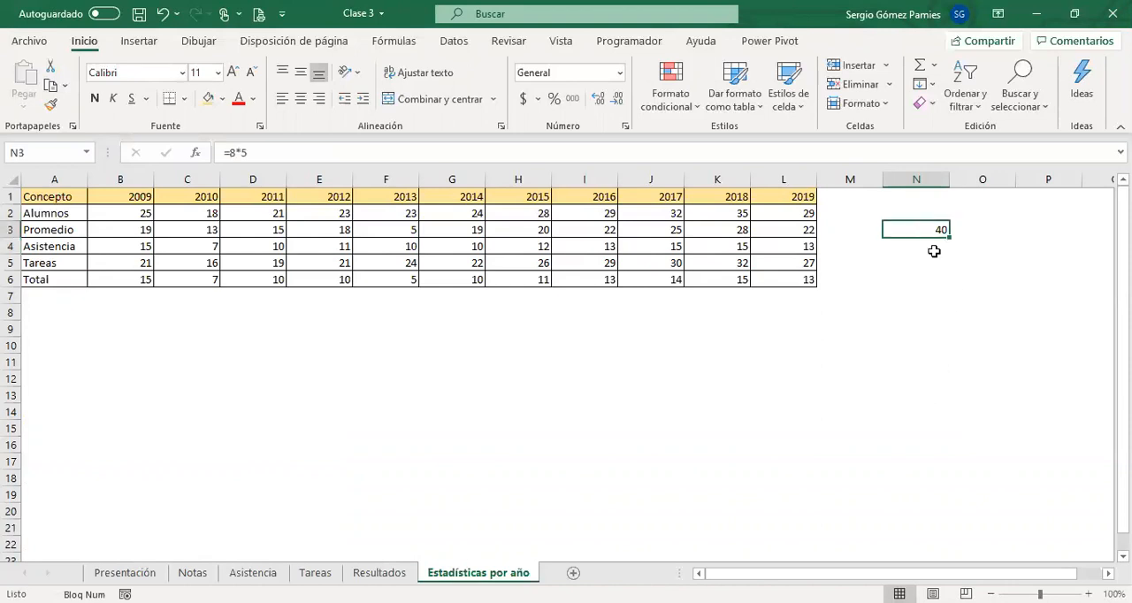
drag(278, 152, 217, 168)
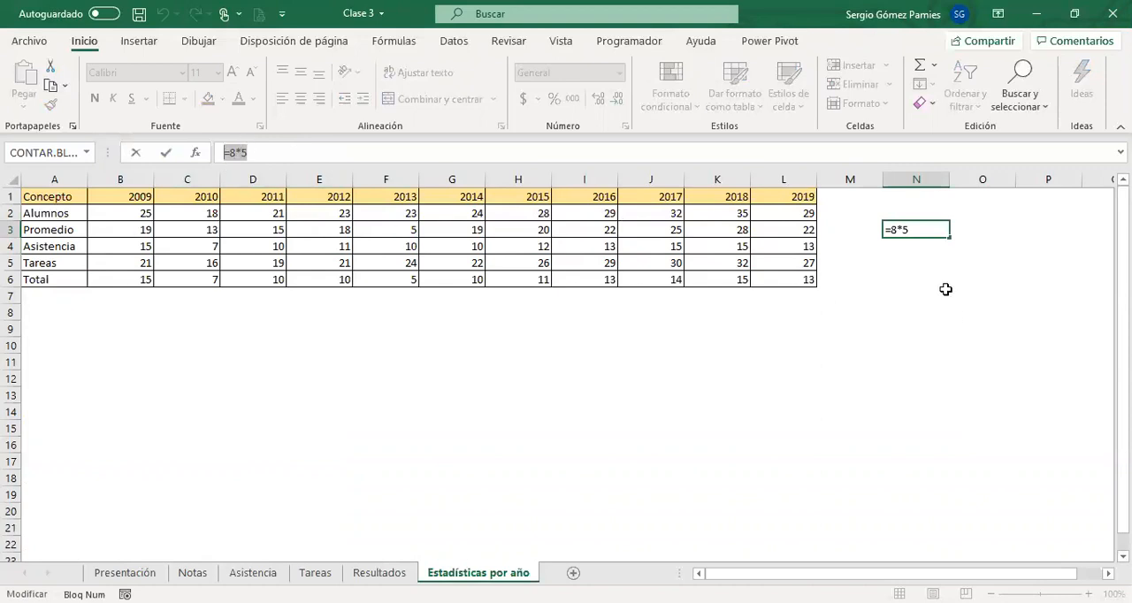
key(Escape)
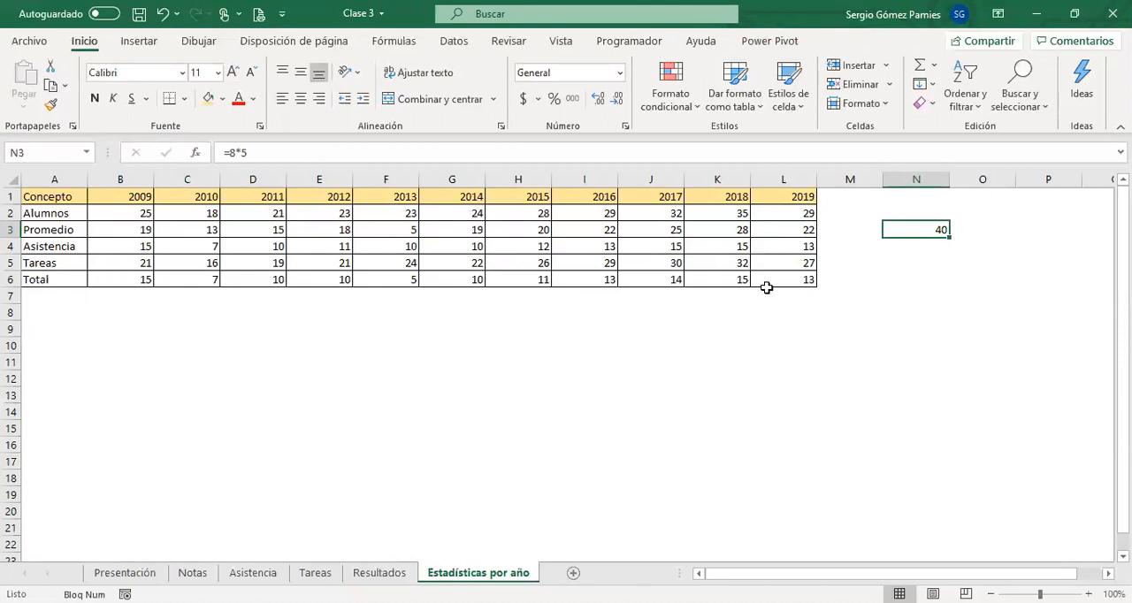
drag(259, 154, 223, 155)
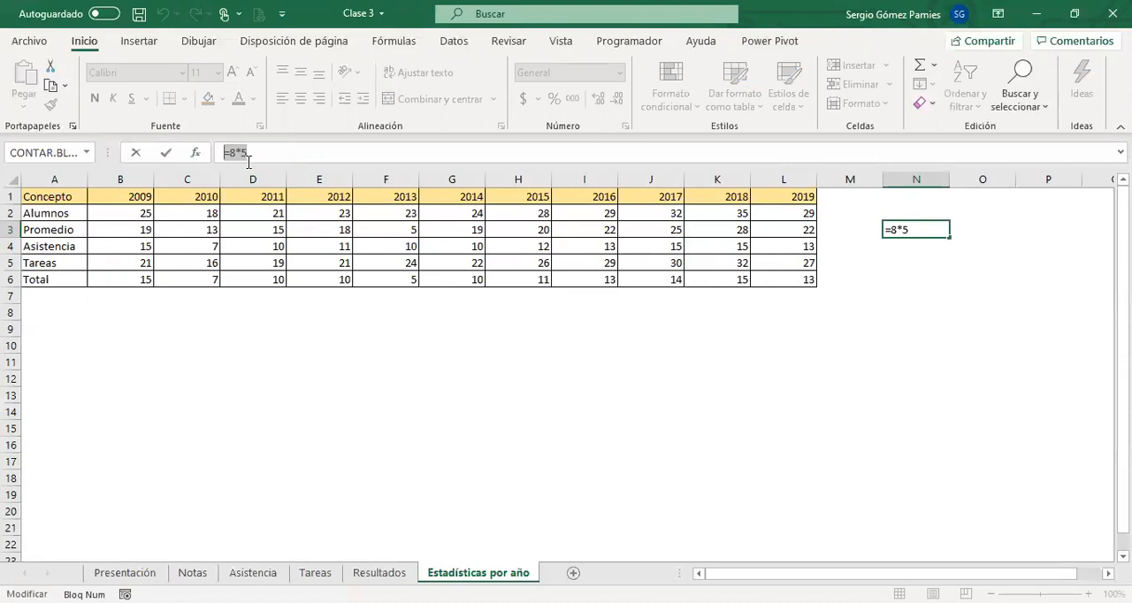
key(Escape)
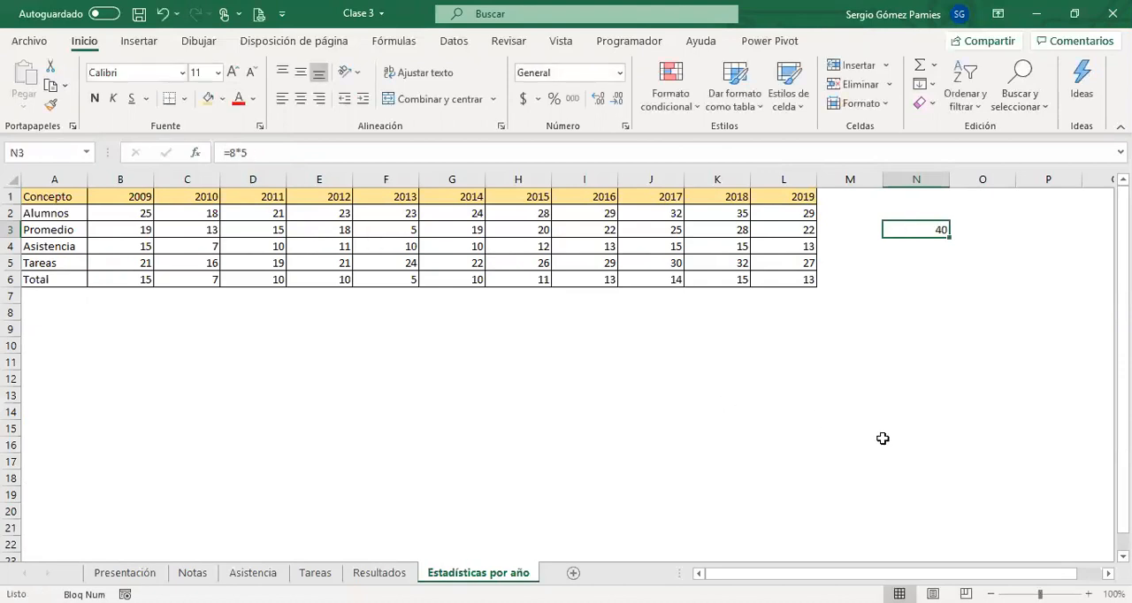
Paste the formula result from N3 into cell B9 as a value only, and clear B9 after inspecting its content.
key(ctrl+c)
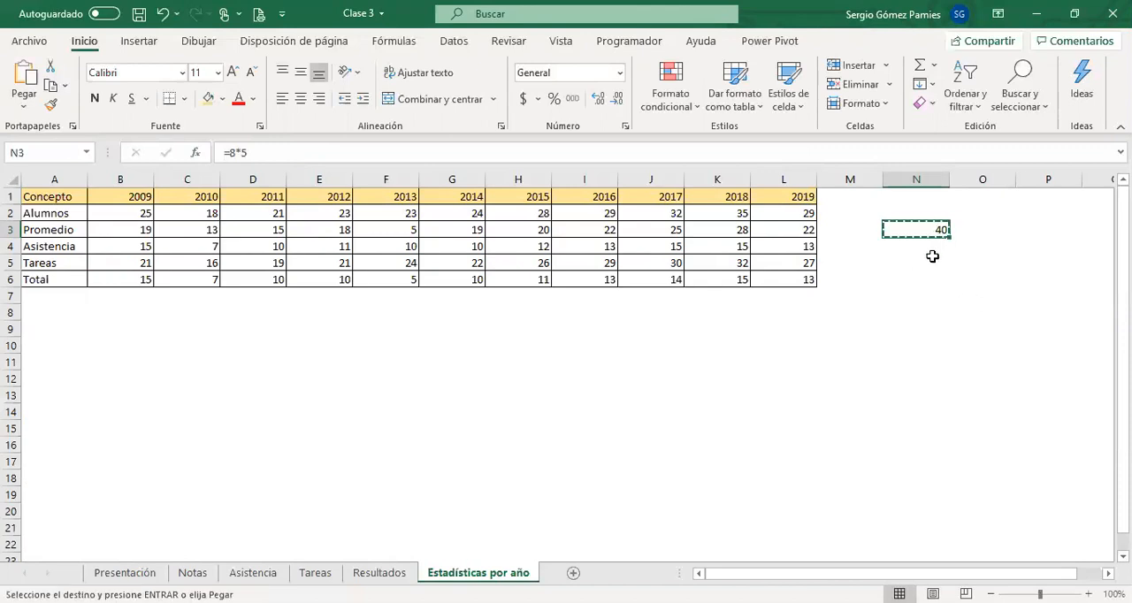
right_click(122, 323)
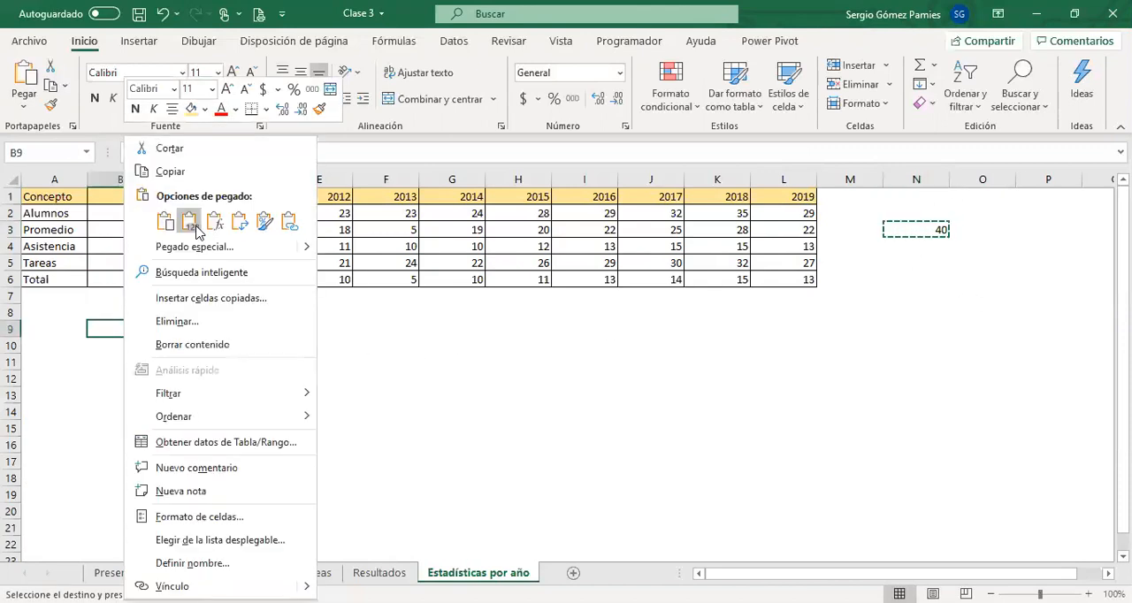
click(190, 222)
key(Escape)
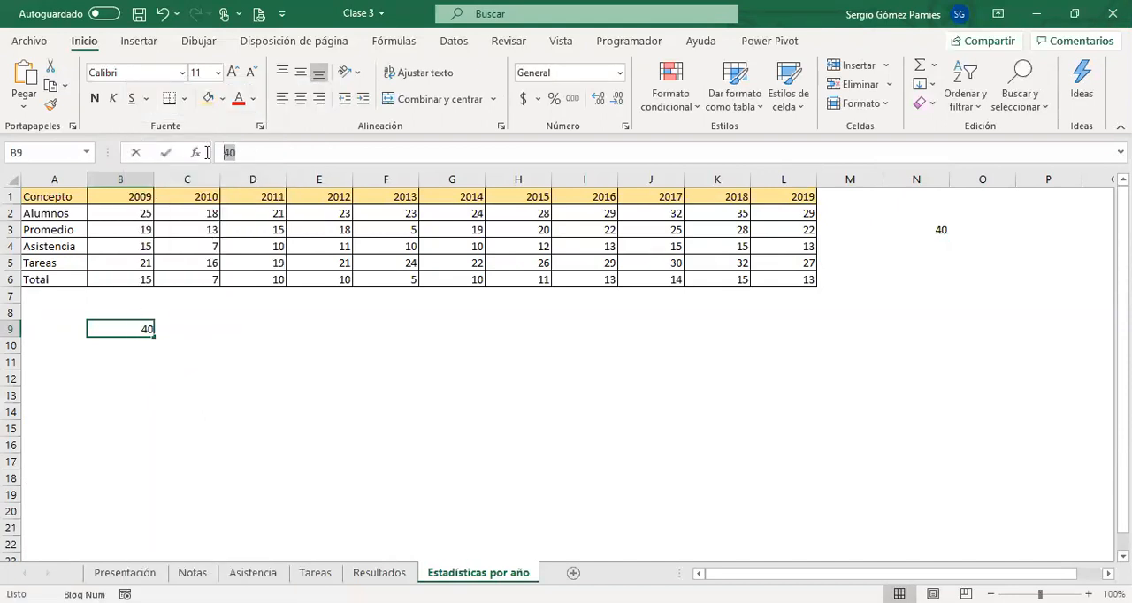
double_click(207, 152)
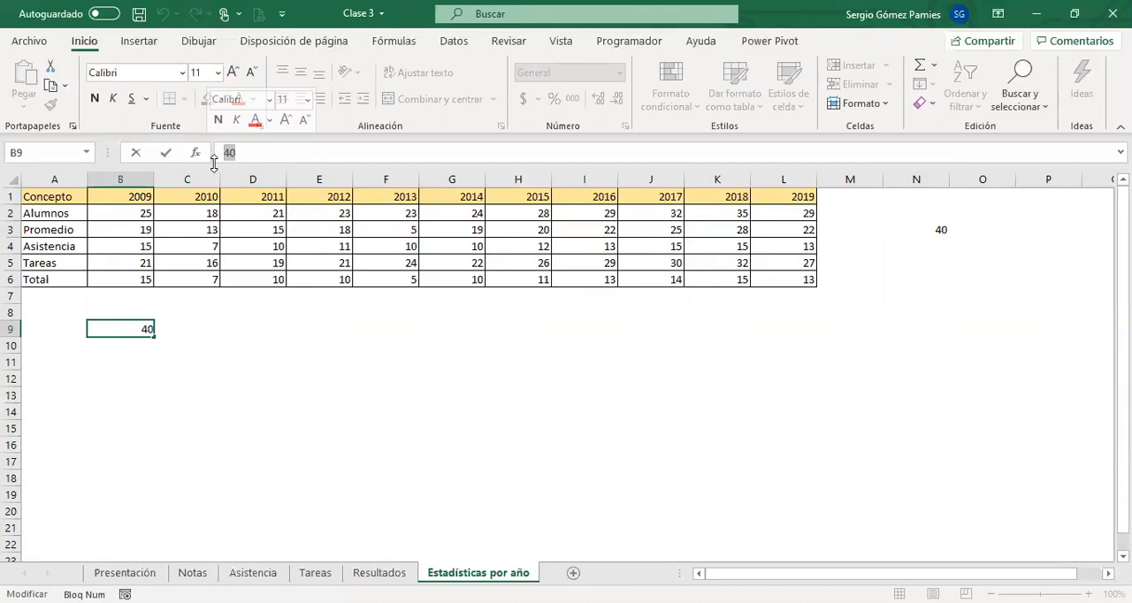
click(104, 329)
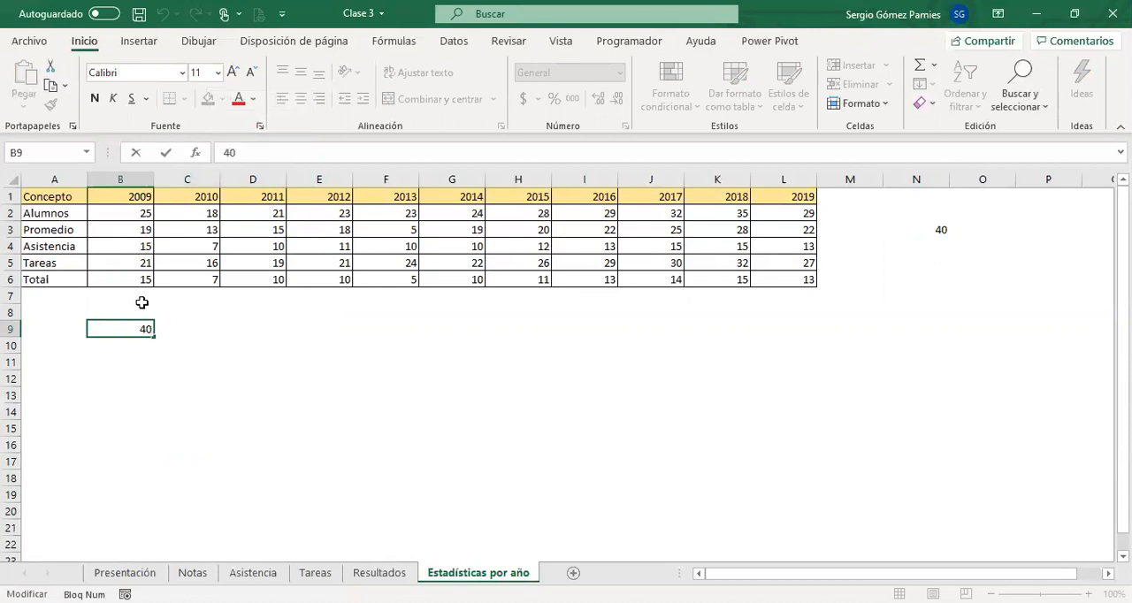
key(Escape)
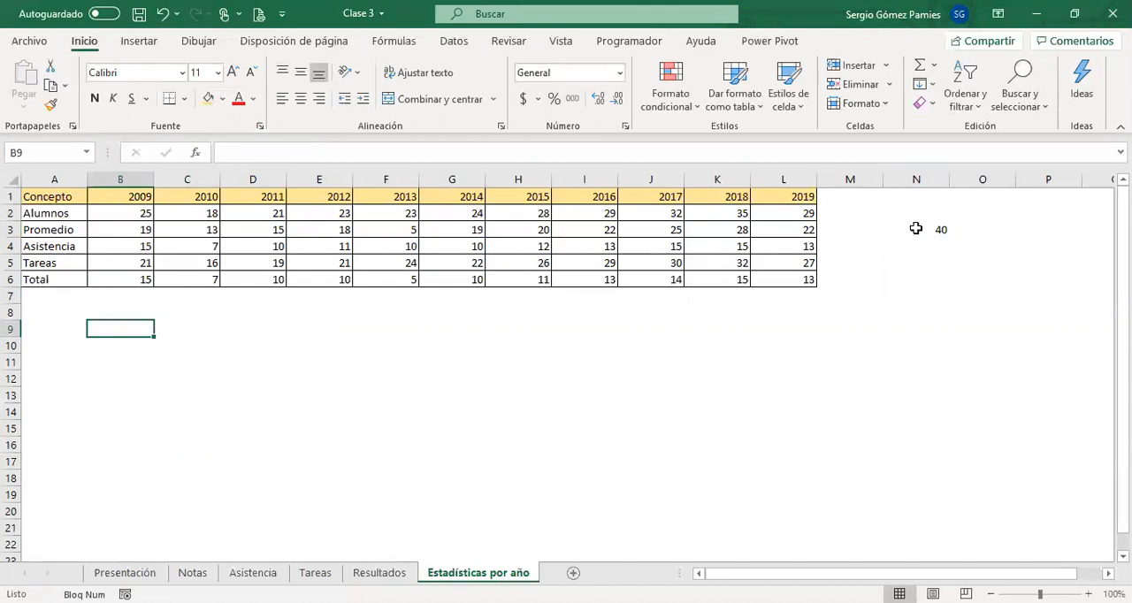
Examine the formula cell N3 and the Alumnos figures for 2009 and 2010 in B2 and C2.
click(919, 228)
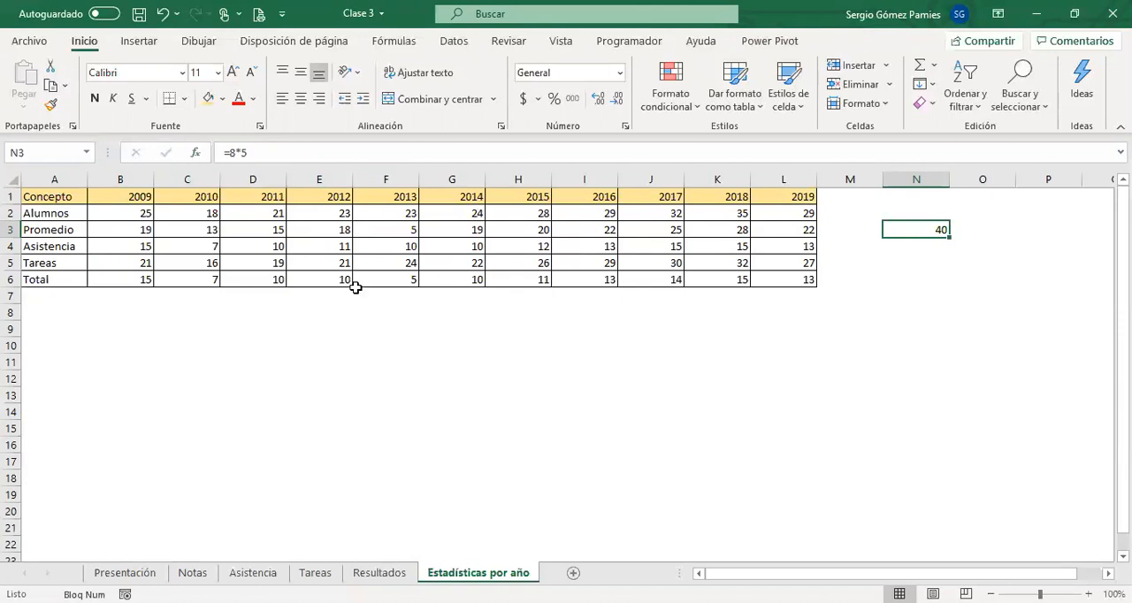
click(131, 213)
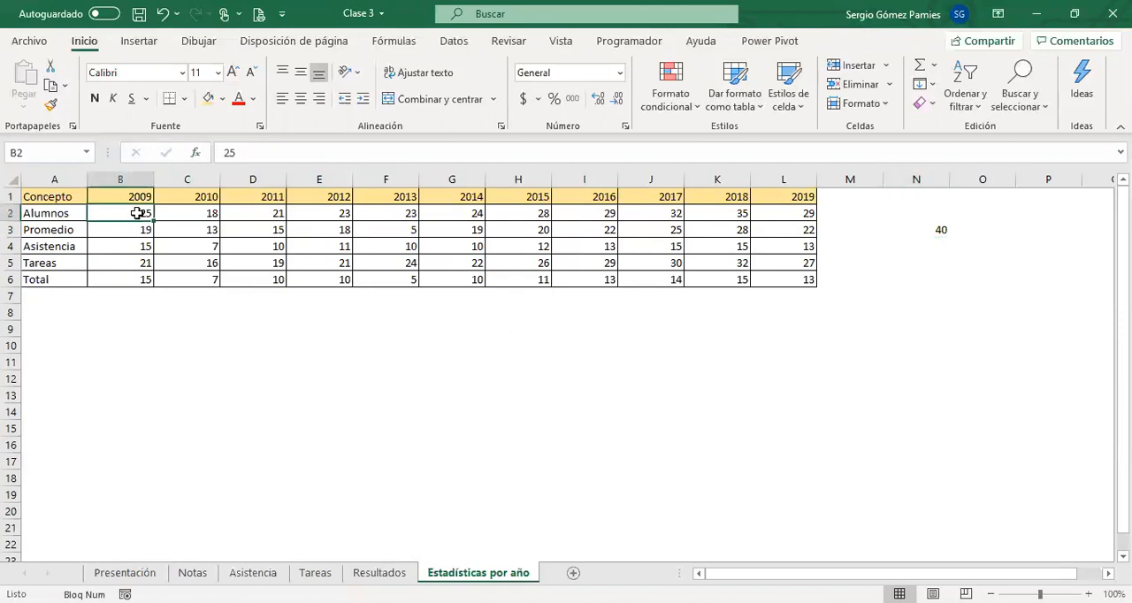
click(183, 212)
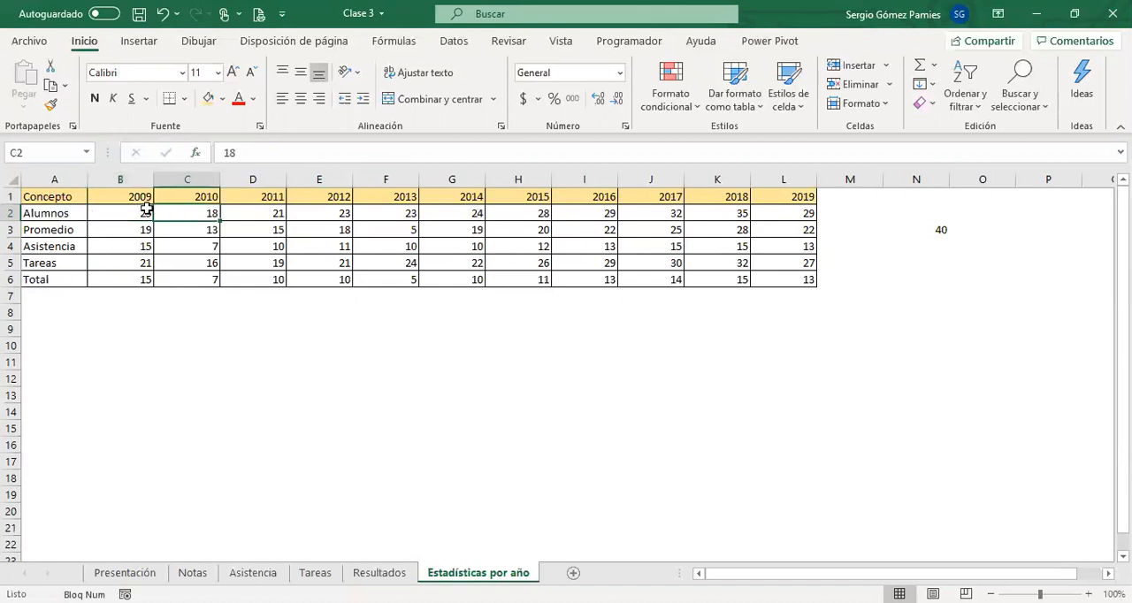
click(143, 211)
click(188, 212)
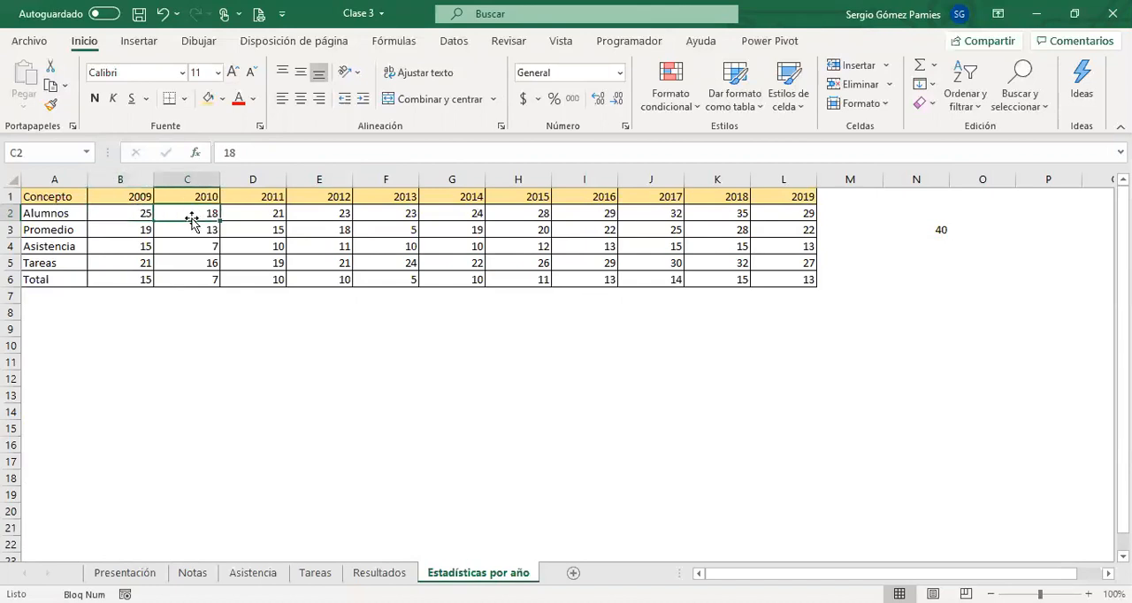
click(132, 212)
click(174, 309)
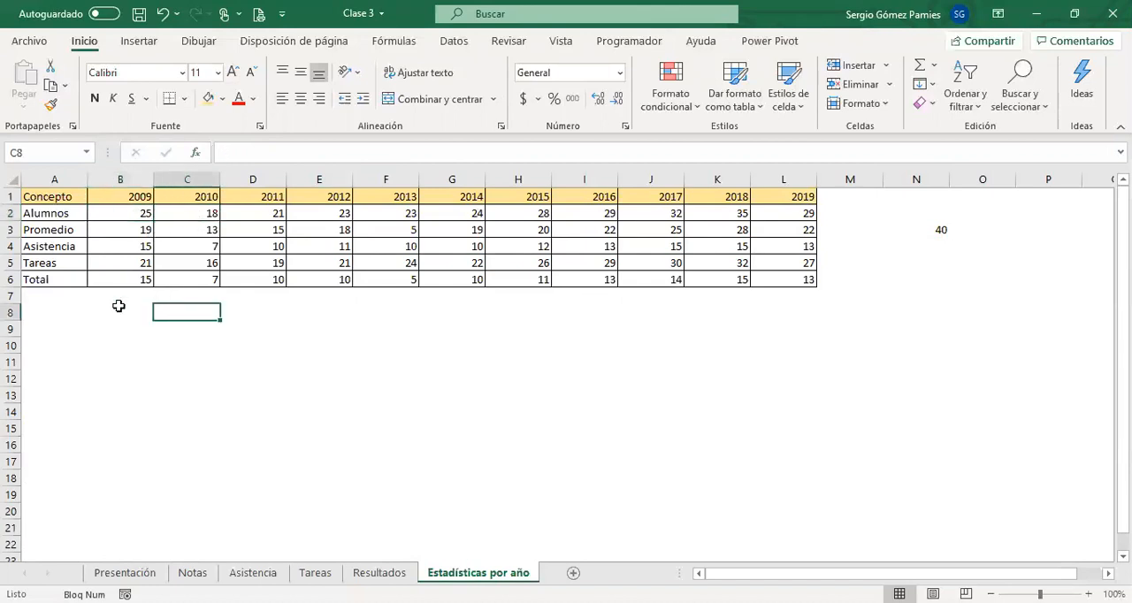
Duplicate the yearly statistics table A1:L6 starting at A8, and clear the copy's figures in B9:L13.
drag(57, 198, 788, 279)
key(ctrl+c)
click(68, 314)
key(ctrl+v)
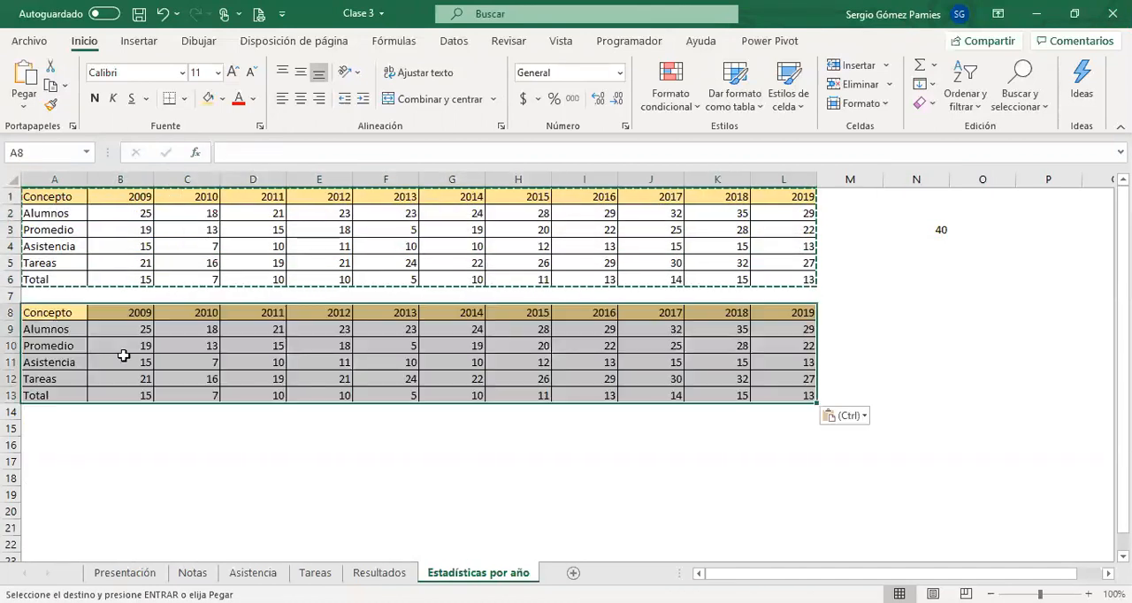
drag(729, 362, 781, 395)
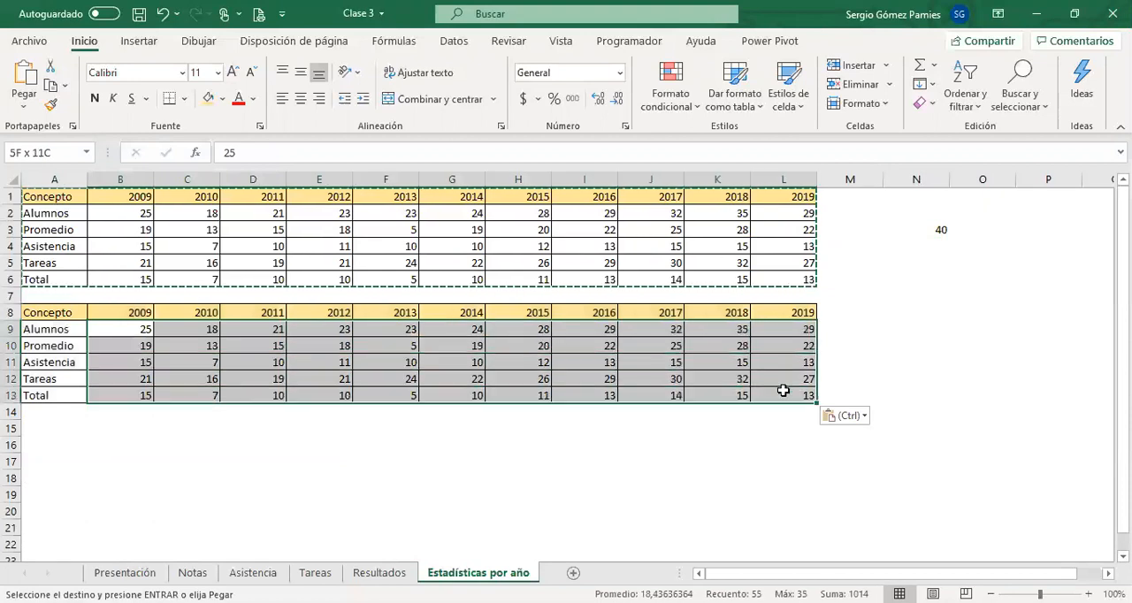
key(Delete)
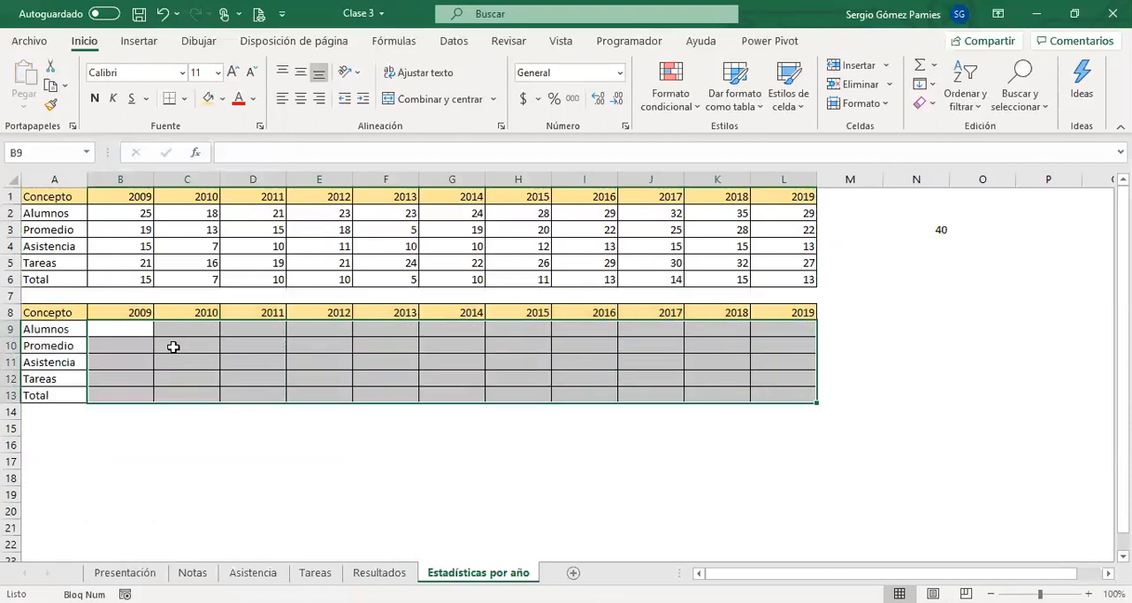
Enter the formula =C2-B2 in C9 to calculate the change in Alumnos from 2009 to 2010.
click(166, 334)
text(=)
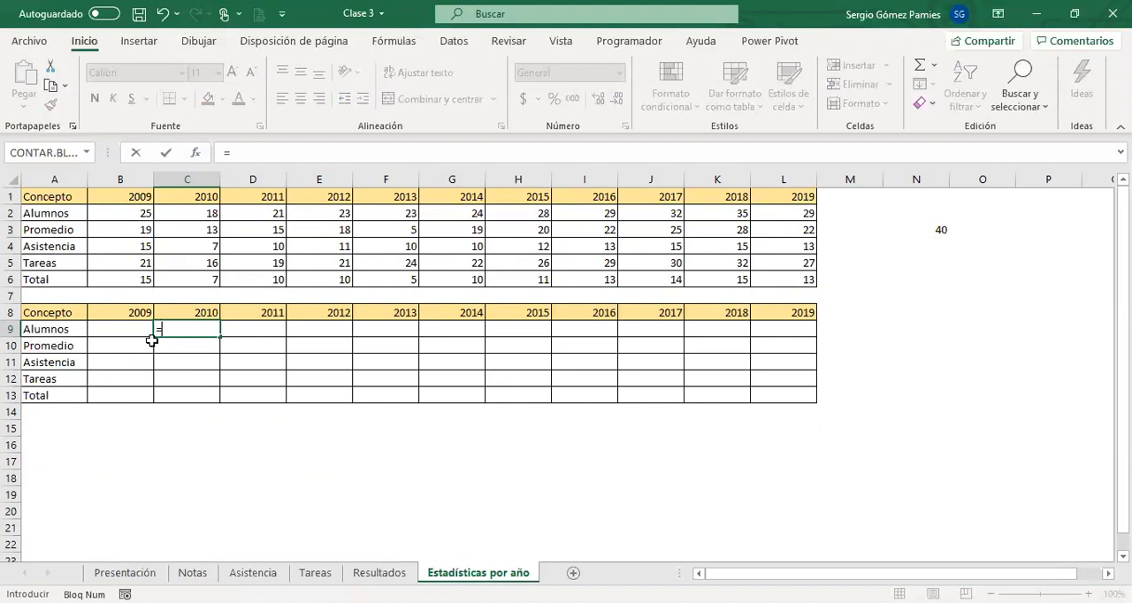
click(182, 214)
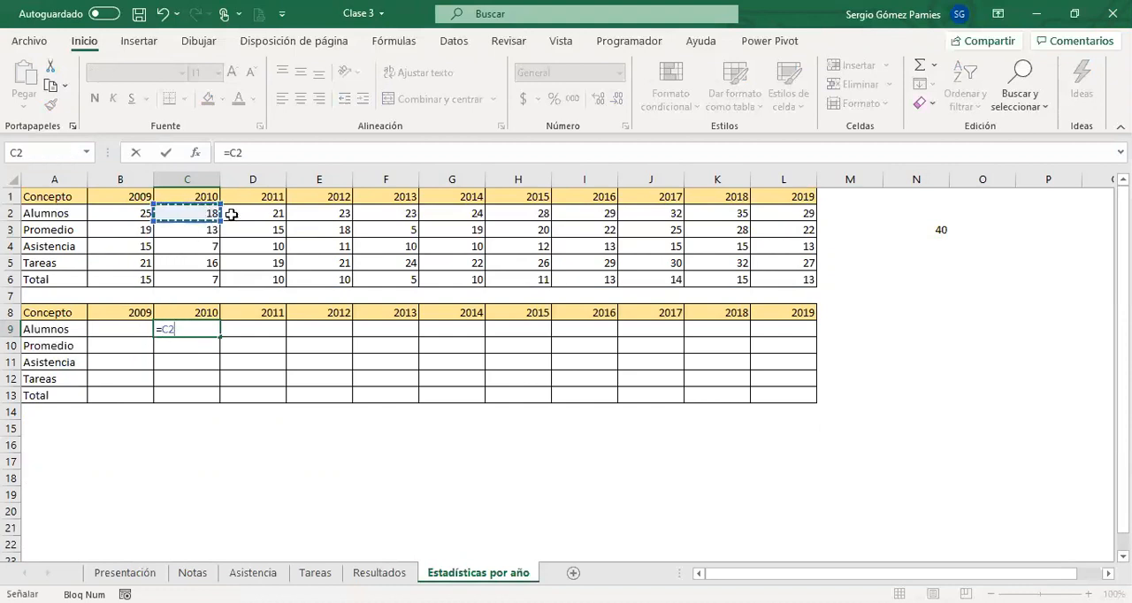
text(-)
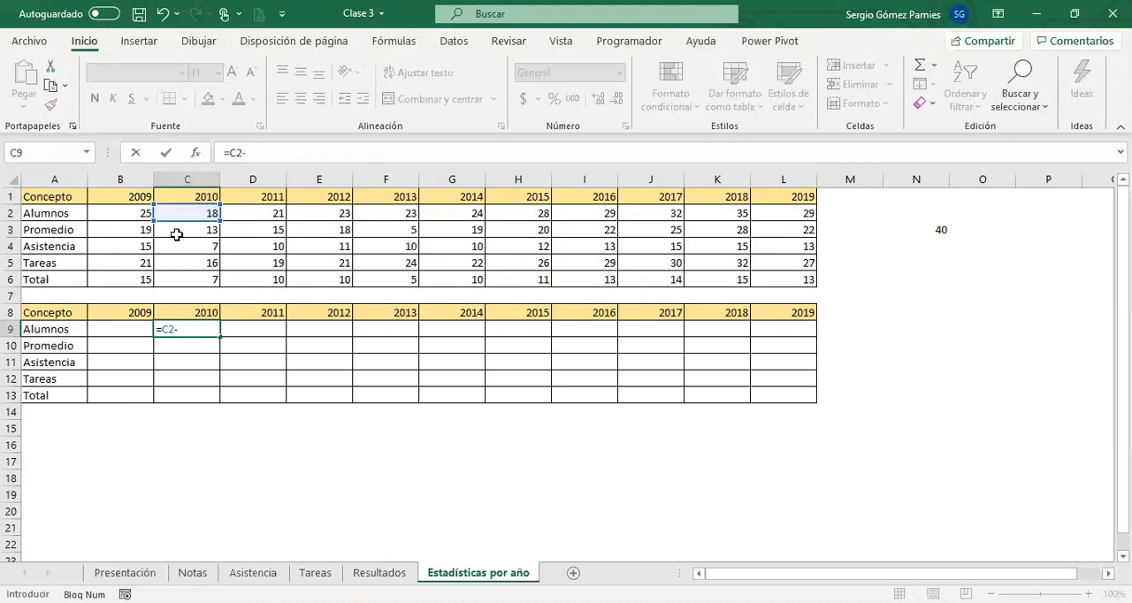
click(124, 216)
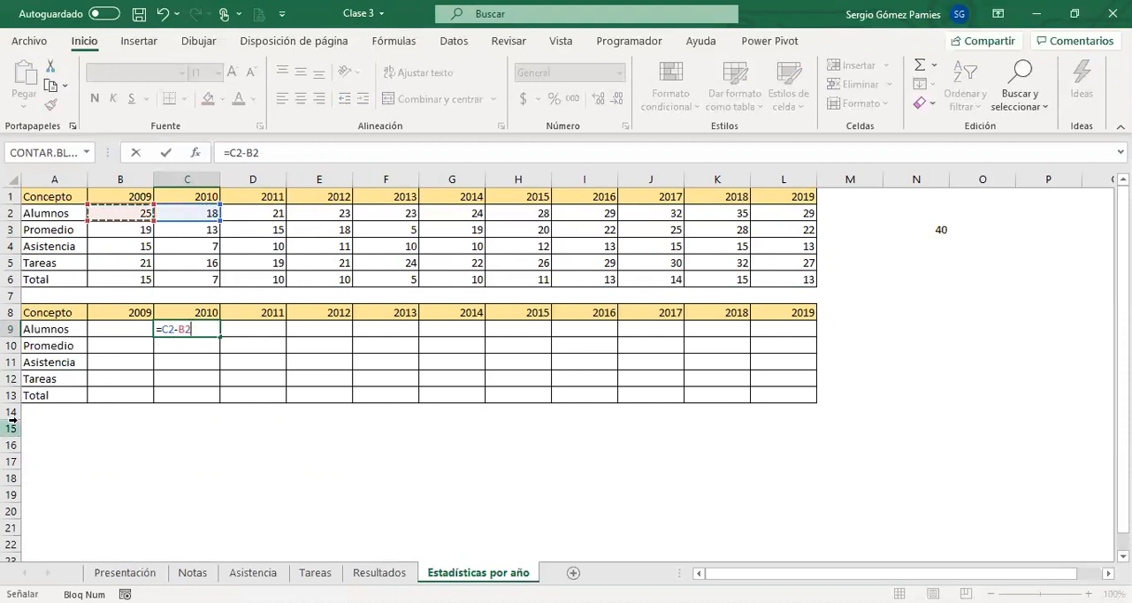
key(Return)
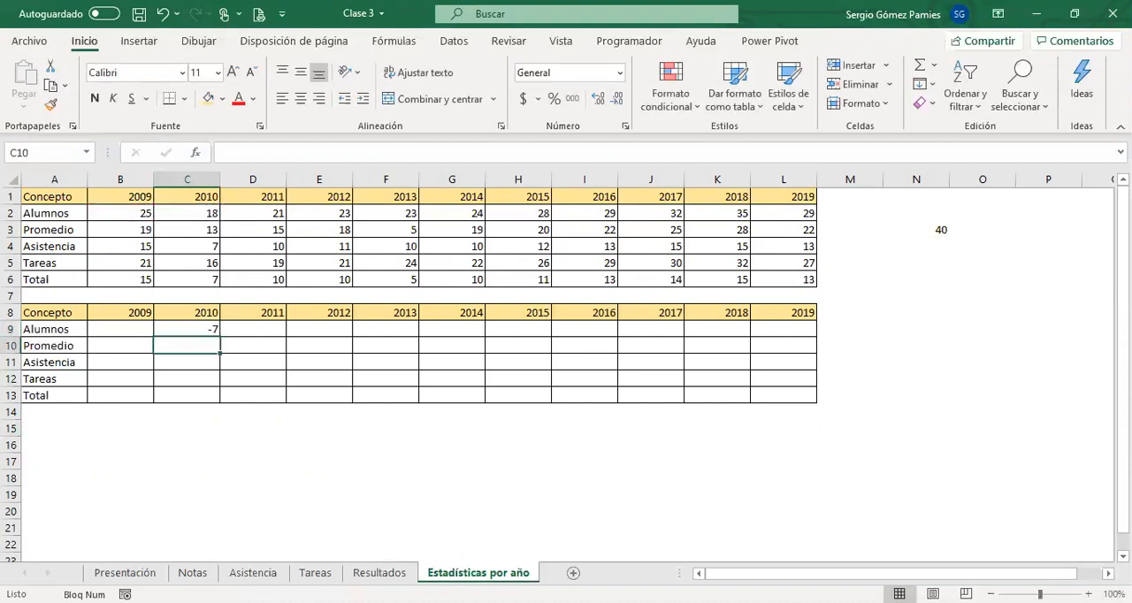
click(206, 325)
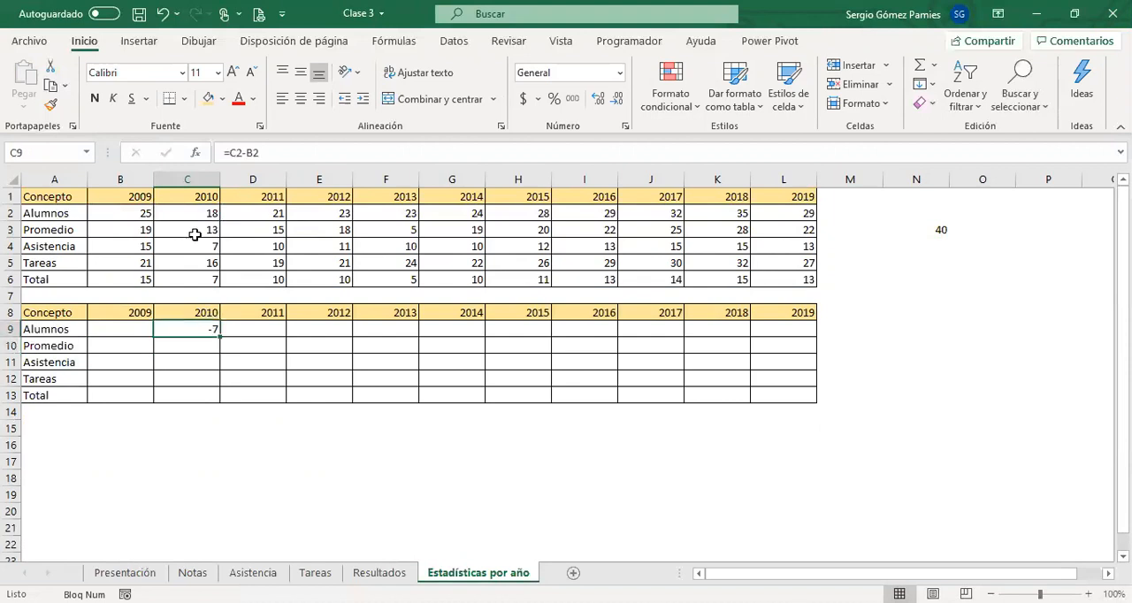
Examine the empty 2009 cells B9:B13 and the source figures in B2:L6.
click(140, 330)
drag(122, 341, 122, 398)
click(131, 217)
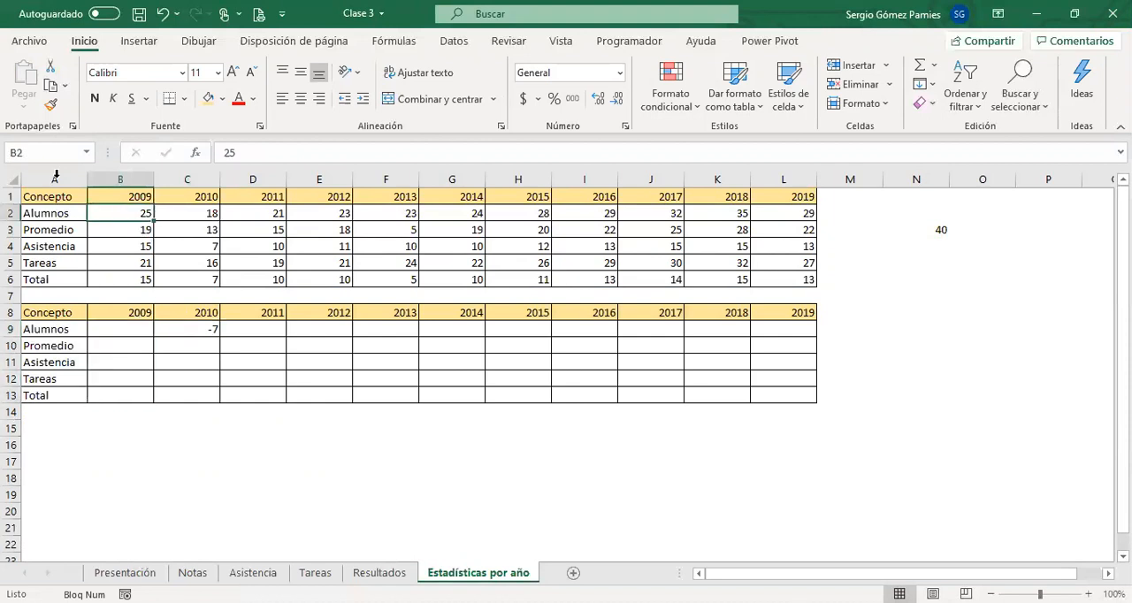
drag(134, 212, 761, 279)
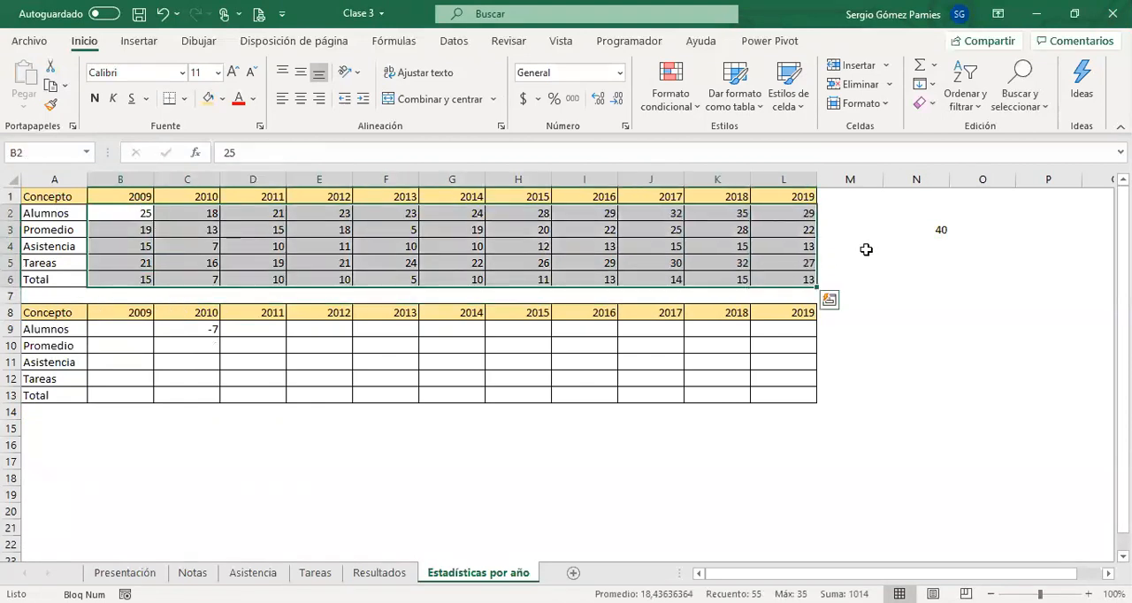
Fill the Alumnos difference formula from C9 across into D9.
click(177, 328)
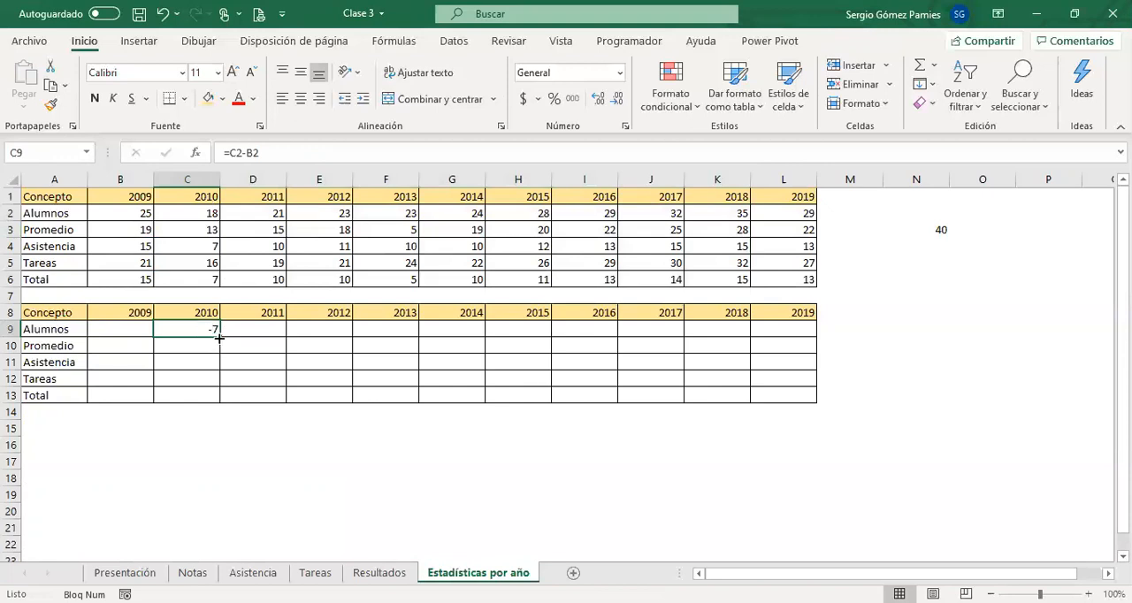
drag(218, 338, 296, 340)
click(239, 327)
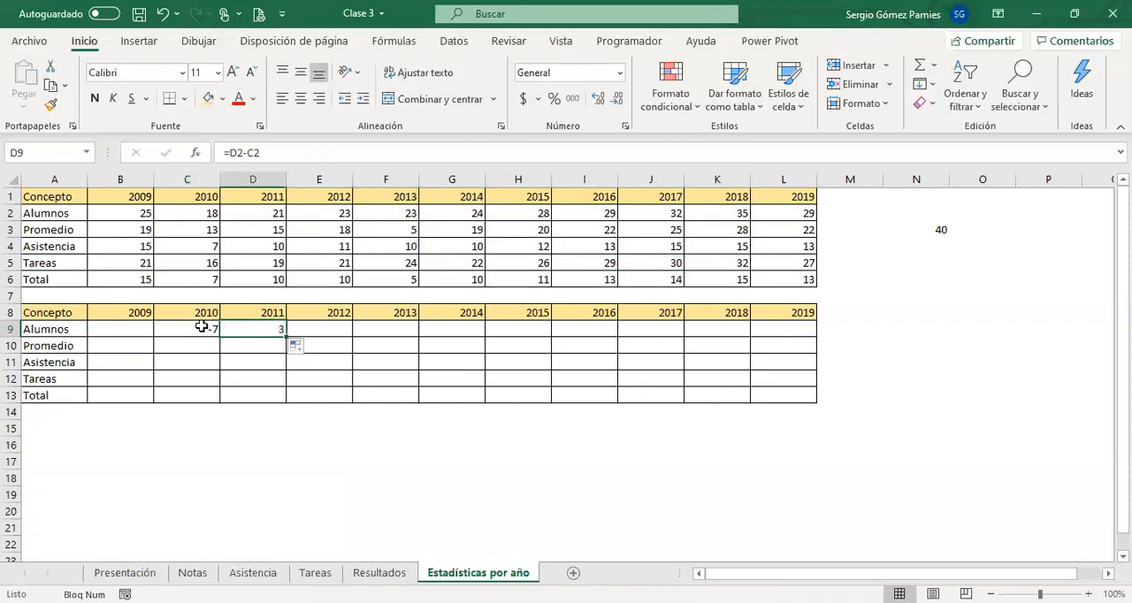
Inspect the references in C9's formula without changing it, and fill the formula into D9 again.
click(202, 326)
click(274, 152)
drag(265, 152, 221, 152)
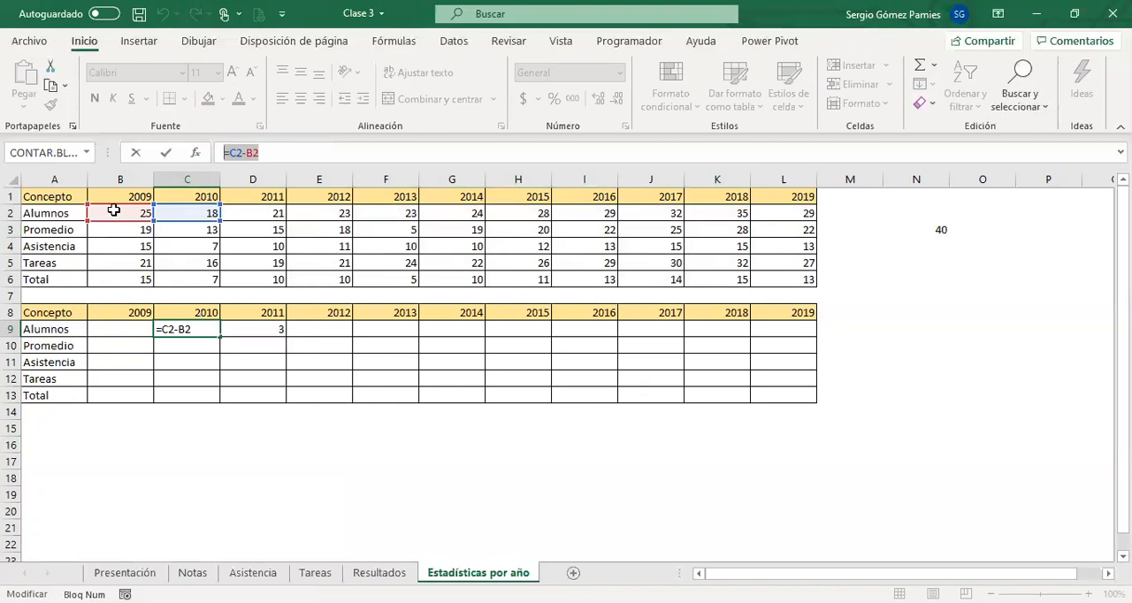
key(Escape)
drag(219, 334, 278, 332)
click(279, 326)
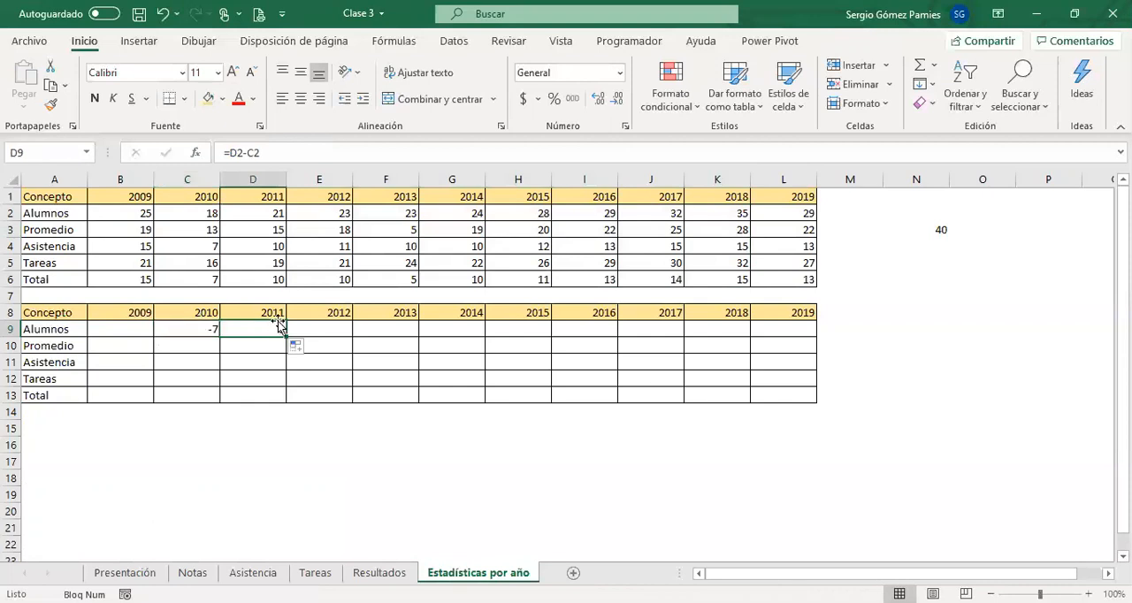
Move the cell references in D9's formula one column back so it reads =C2-B2.
double_click(279, 325)
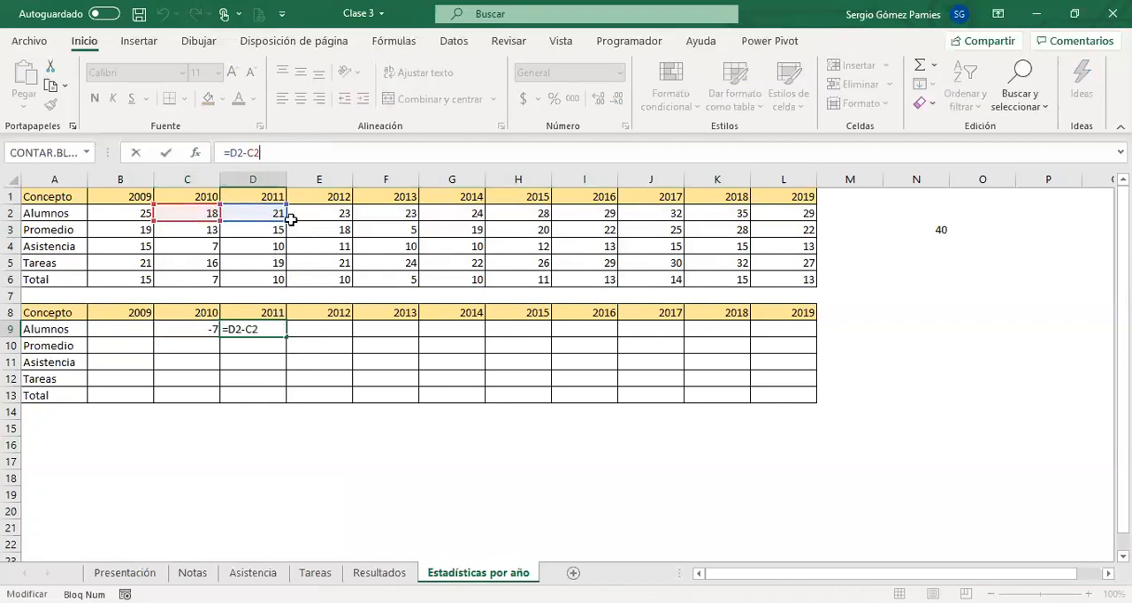
drag(190, 205, 156, 206)
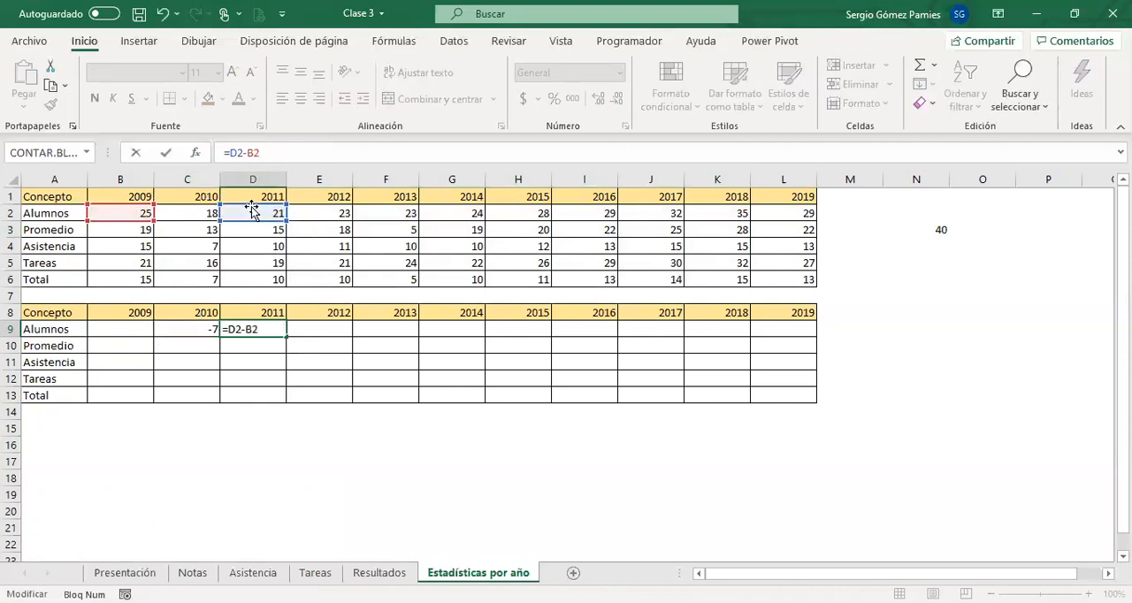
drag(252, 210, 192, 213)
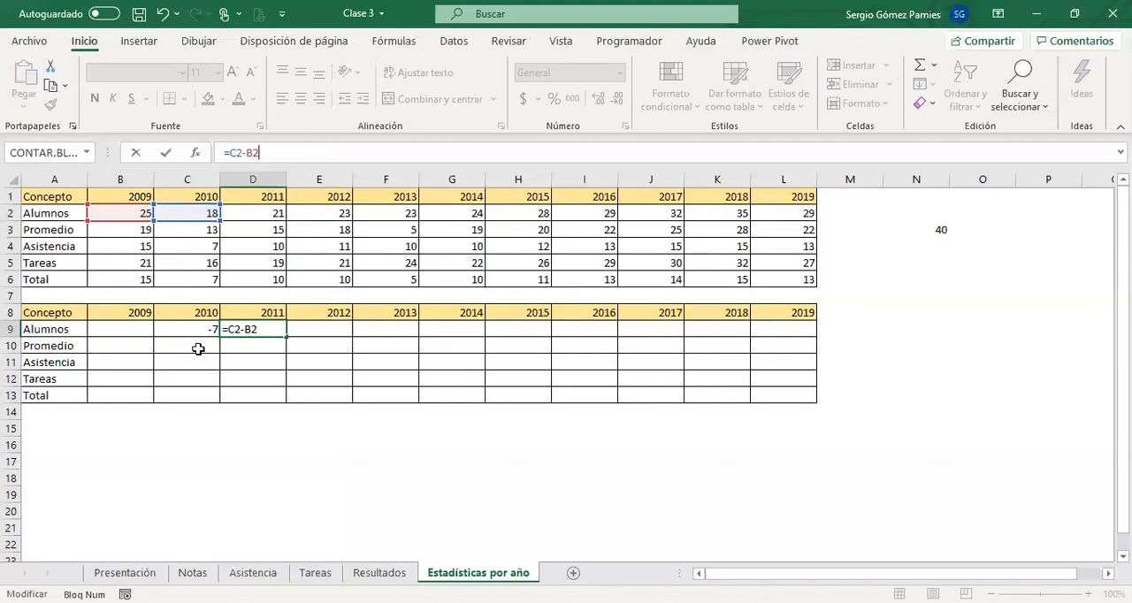
click(168, 224)
click(272, 326)
click(301, 151)
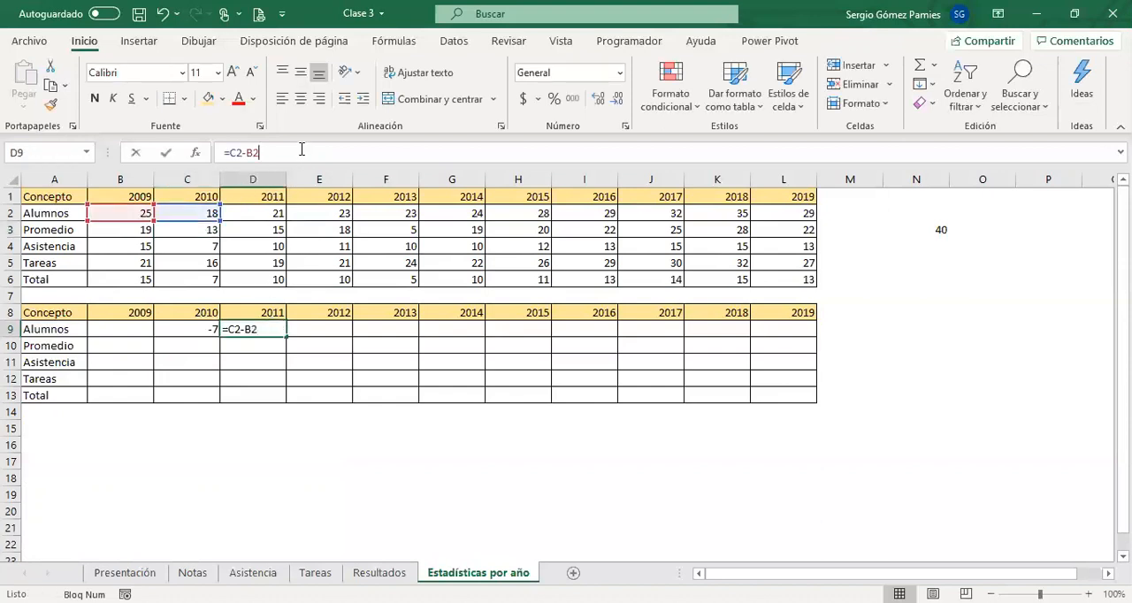
Move D9's cell references one column forward and confirm the formula as =D2-C2.
drag(193, 218, 253, 225)
drag(164, 222, 185, 213)
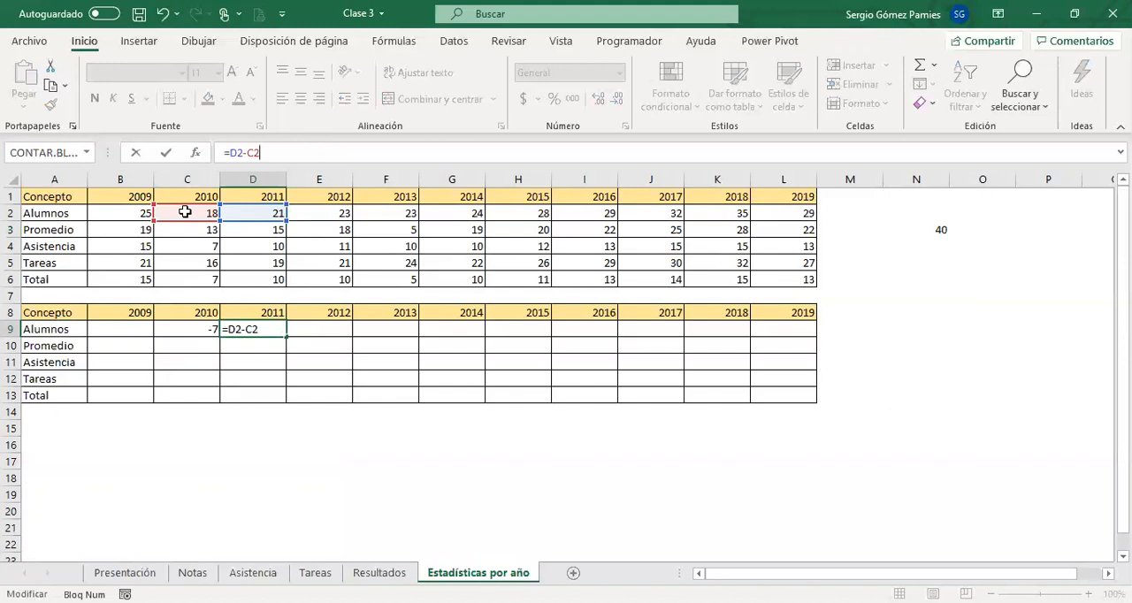
key(Return)
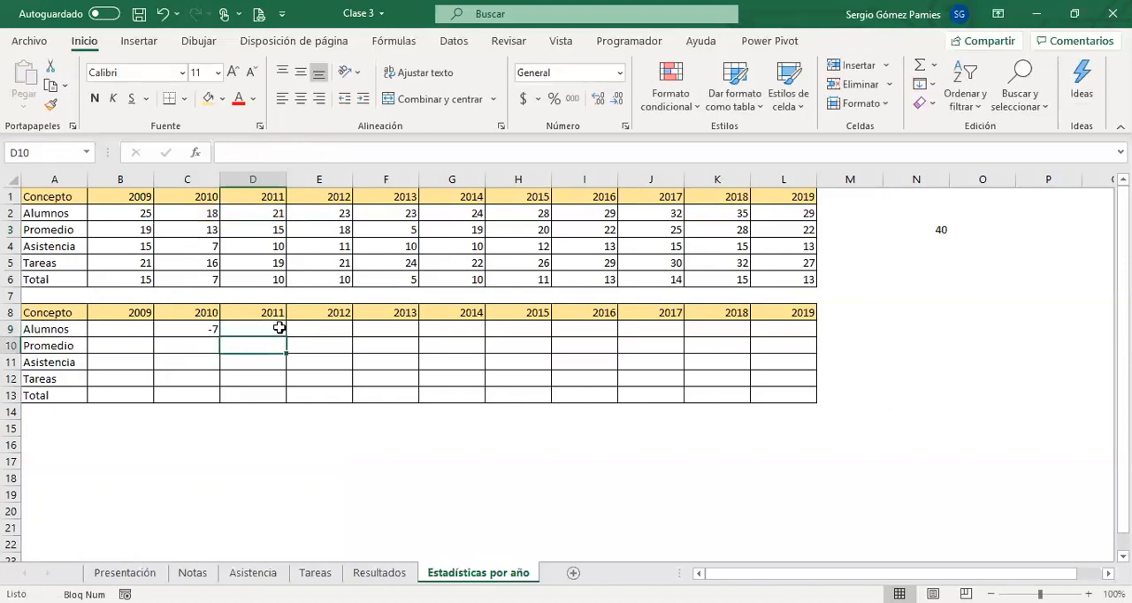
Fill the formula in D9 across the Alumnos row to L9 and inspect it.
click(247, 334)
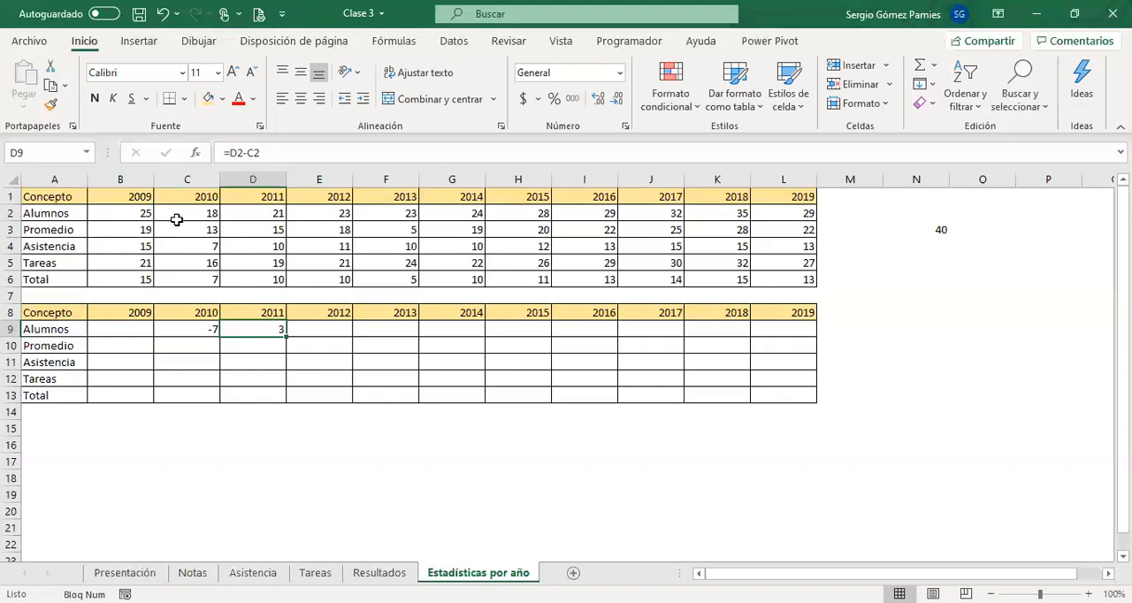
drag(285, 335, 805, 337)
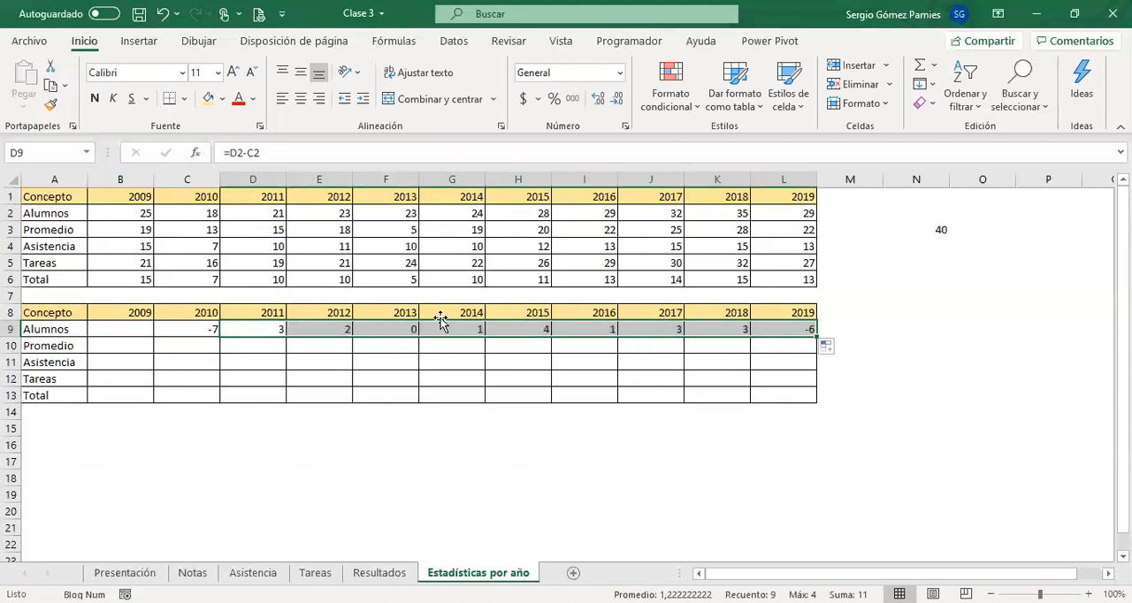
click(255, 329)
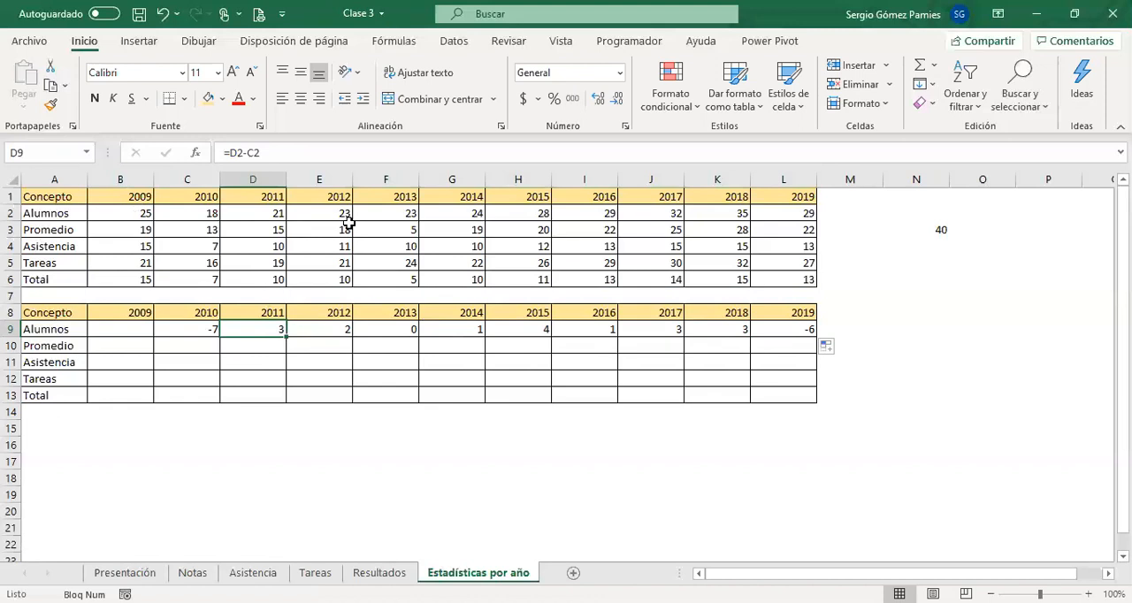
Review the second table and C9's formula, and clear the Alumnos differences in E9:L9.
drag(71, 313, 801, 394)
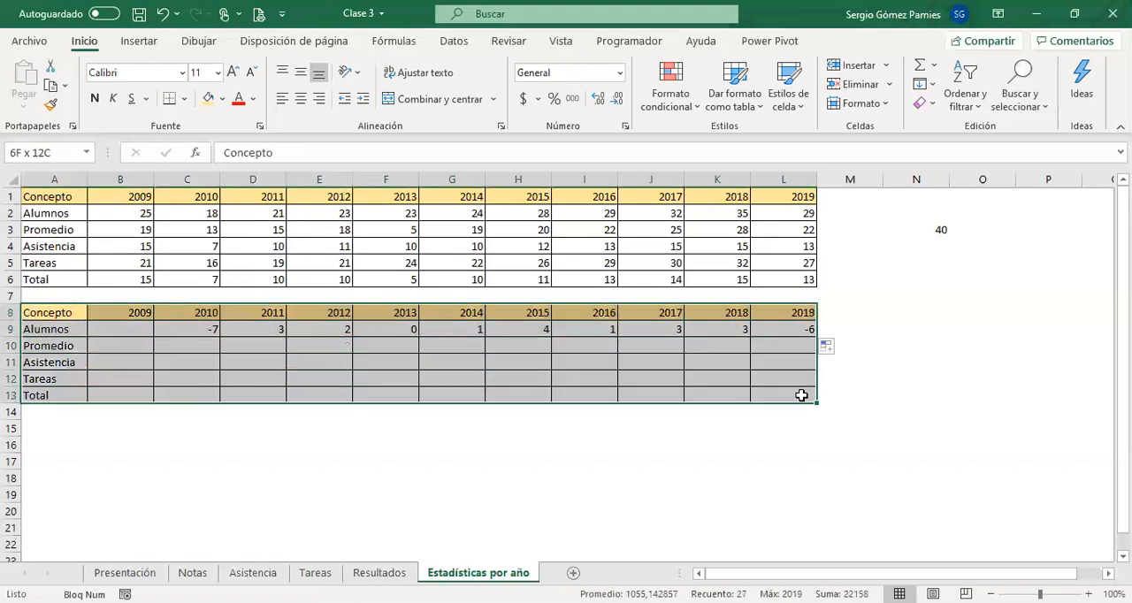
click(201, 329)
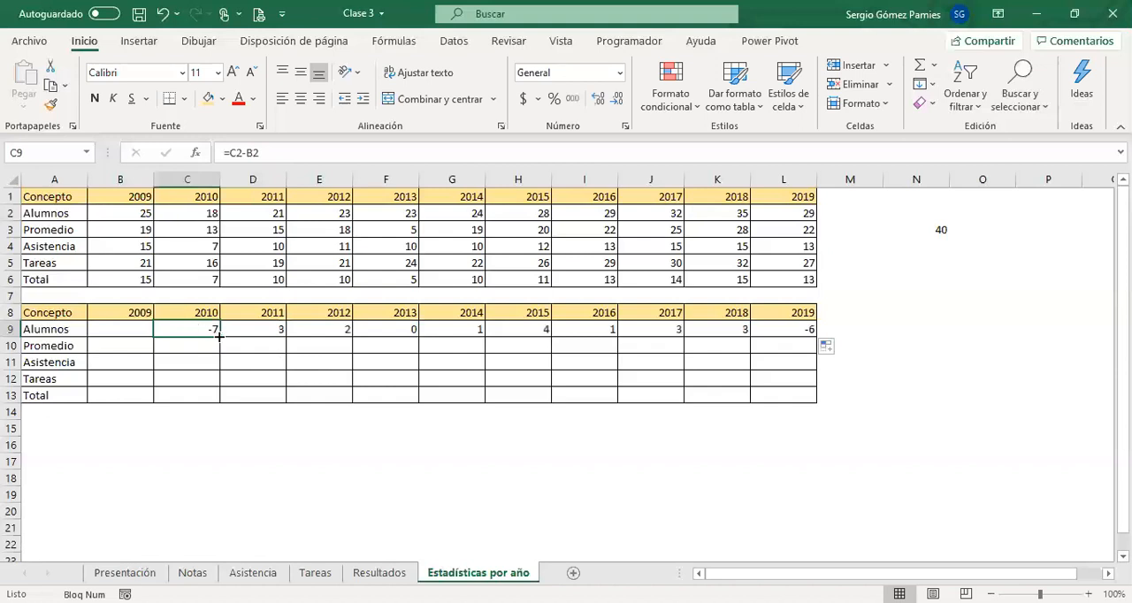
drag(199, 329, 738, 329)
drag(590, 329, 773, 329)
key(Delete)
Copy the formula in D9 and paste it into E9:L9.
click(263, 326)
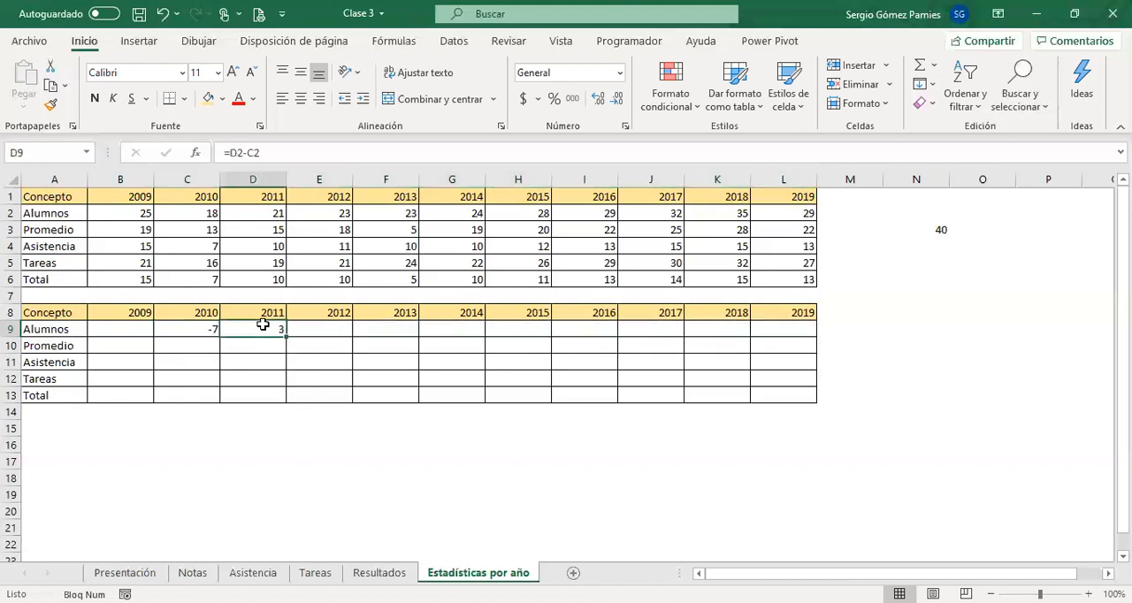
click(50, 86)
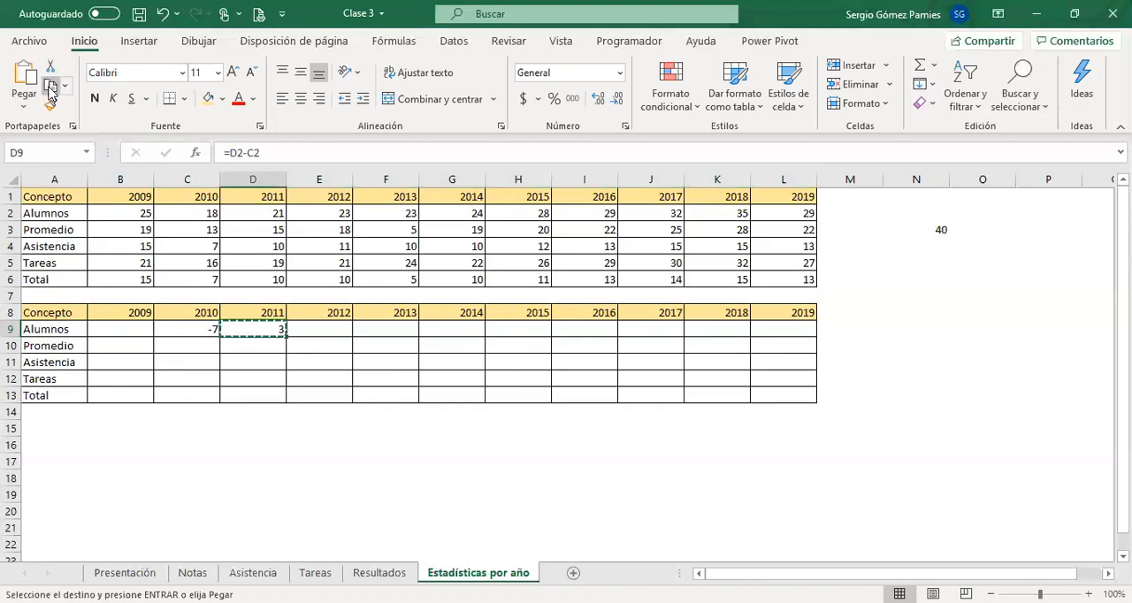
drag(311, 328, 778, 329)
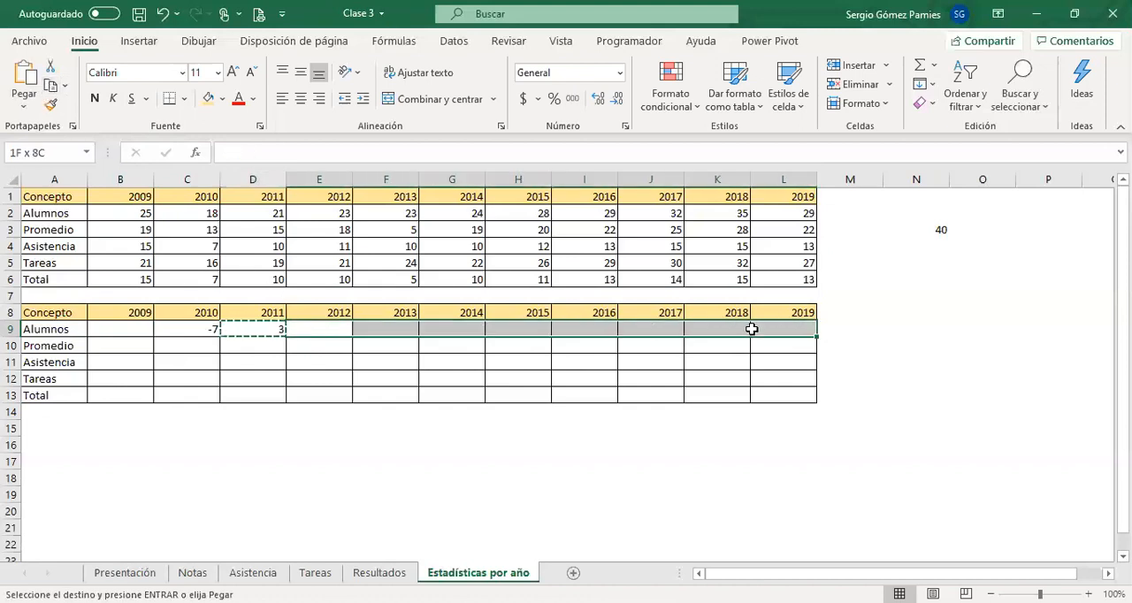
key(ctrl+v)
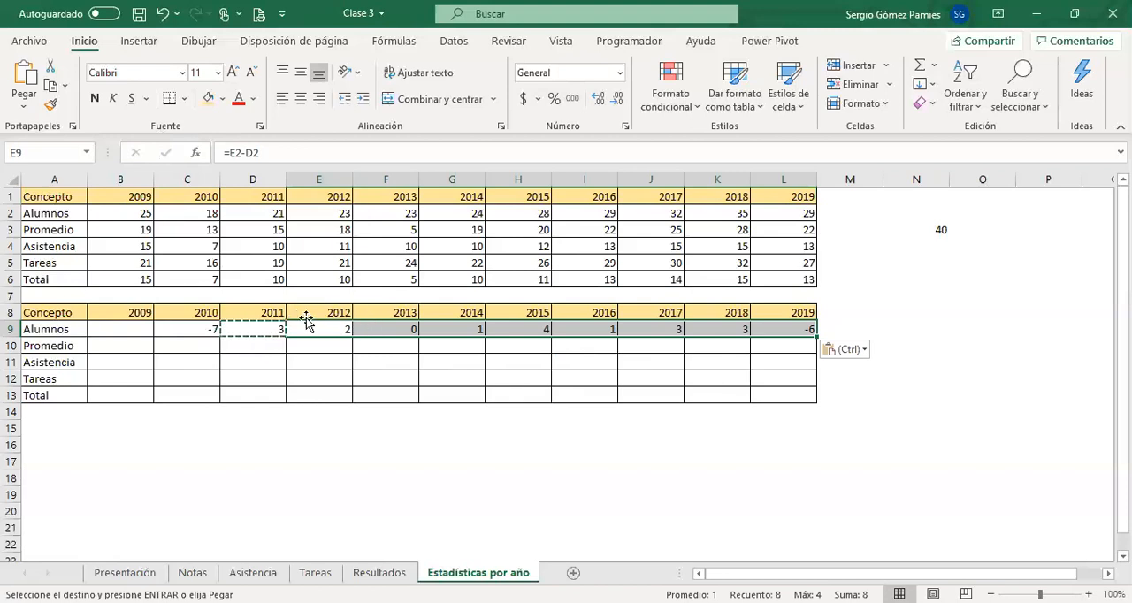
Shade the 2009 cells B9:B13 light gold and the 2010 cells C9:C13 light orange.
drag(126, 314, 121, 390)
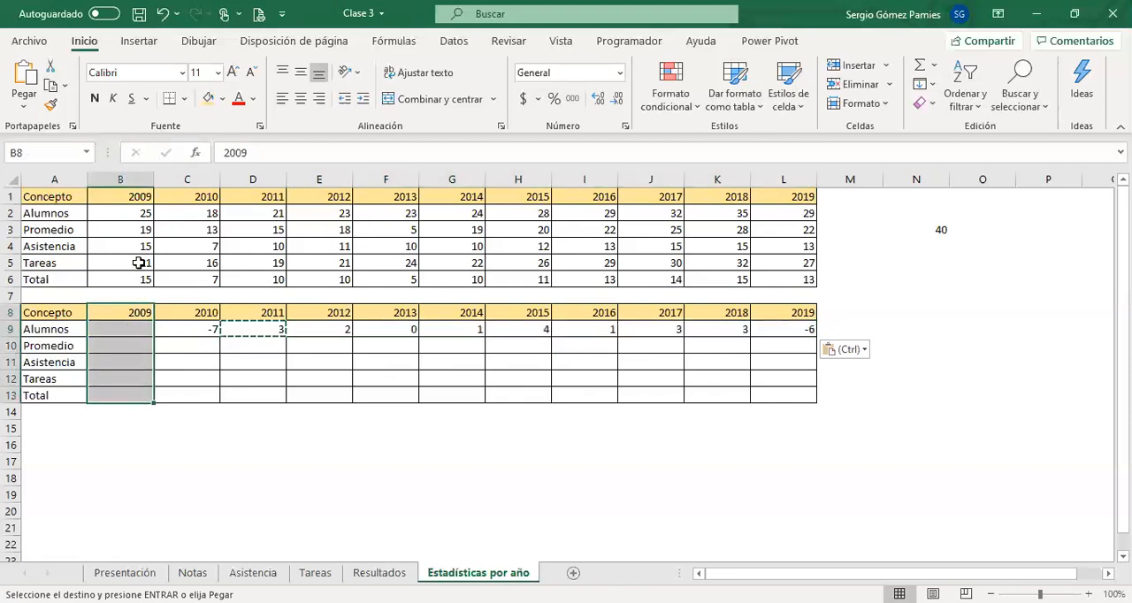
drag(116, 332, 119, 395)
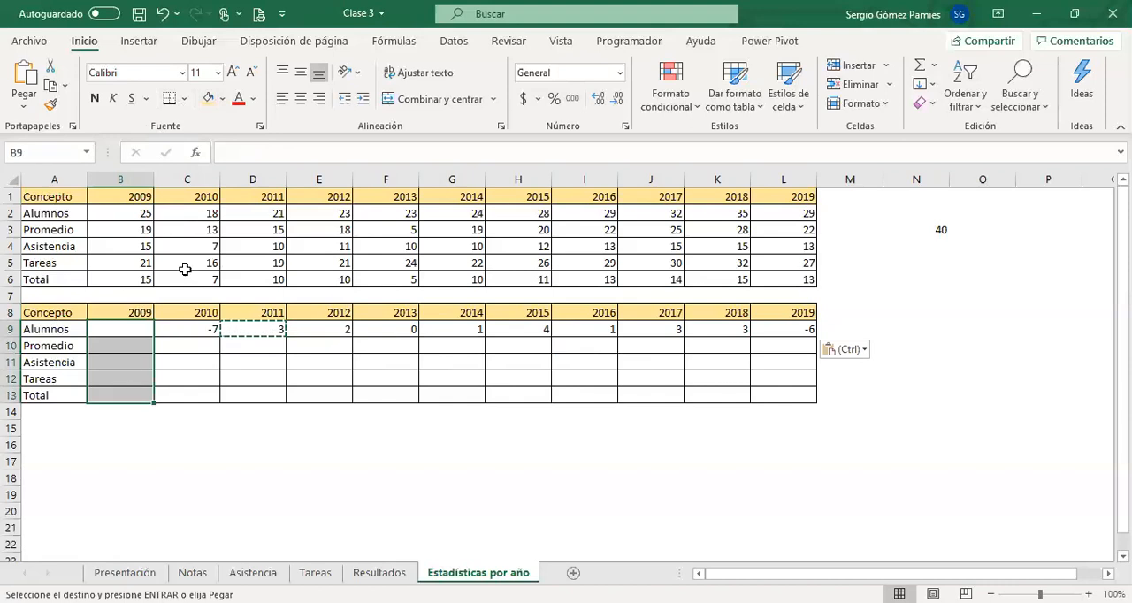
click(223, 100)
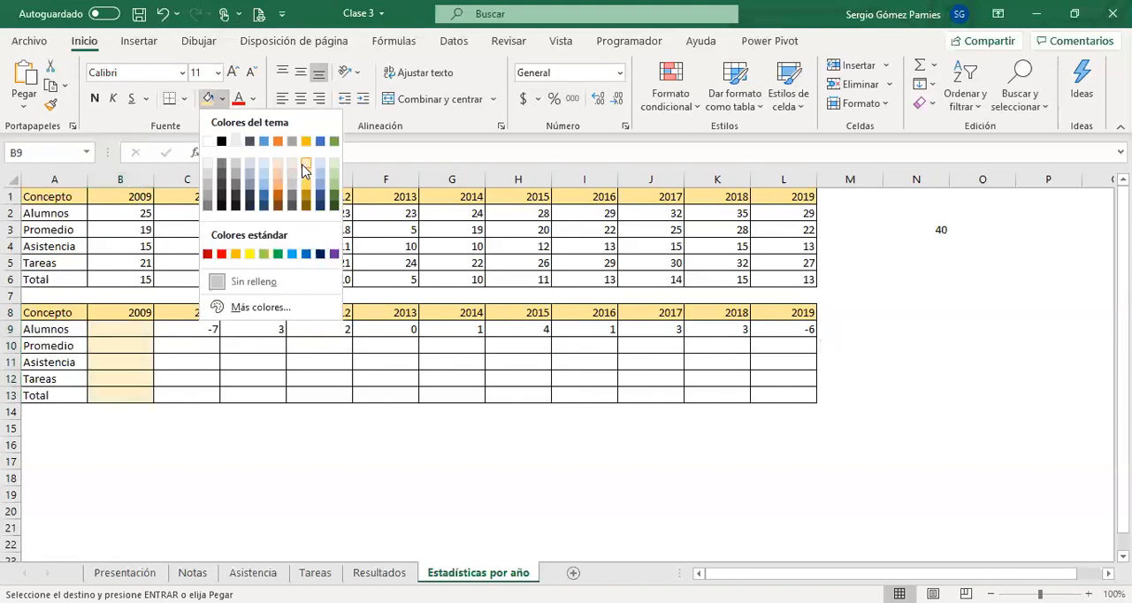
click(305, 169)
drag(190, 331, 197, 398)
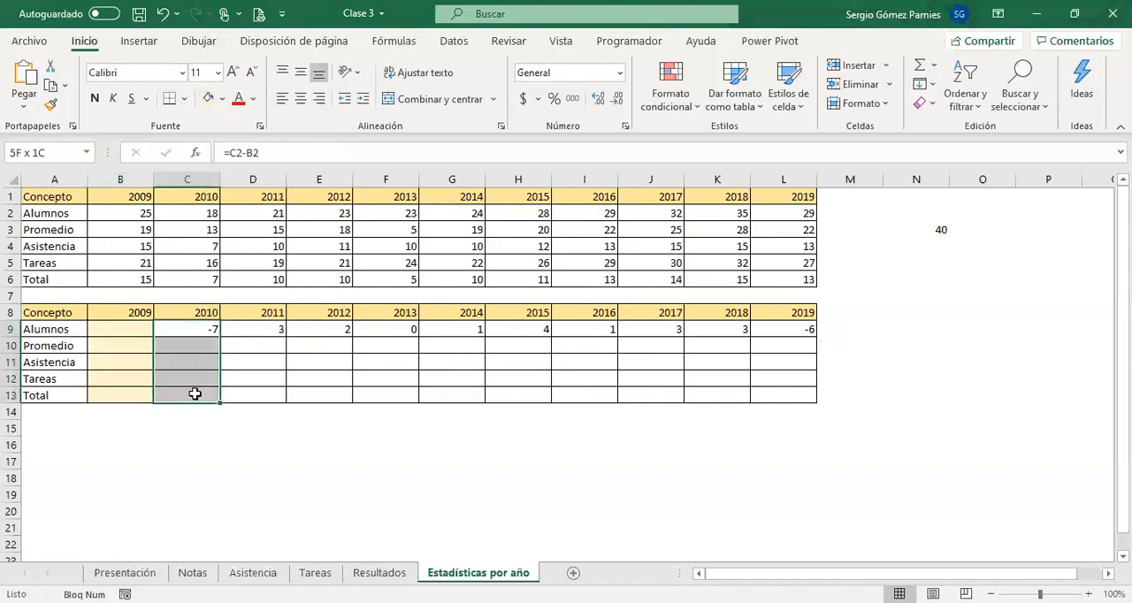
click(223, 100)
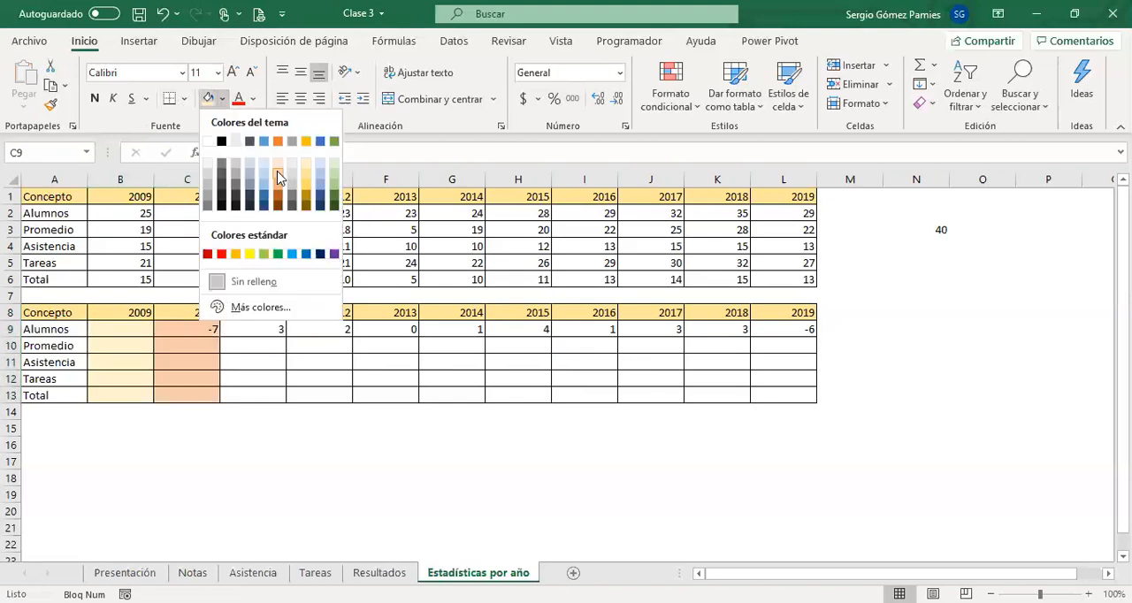
click(277, 177)
Extend the alternating column shading of B9:C13 across to L13, filling formats only (Rellenar formatos solo).
drag(124, 333, 789, 404)
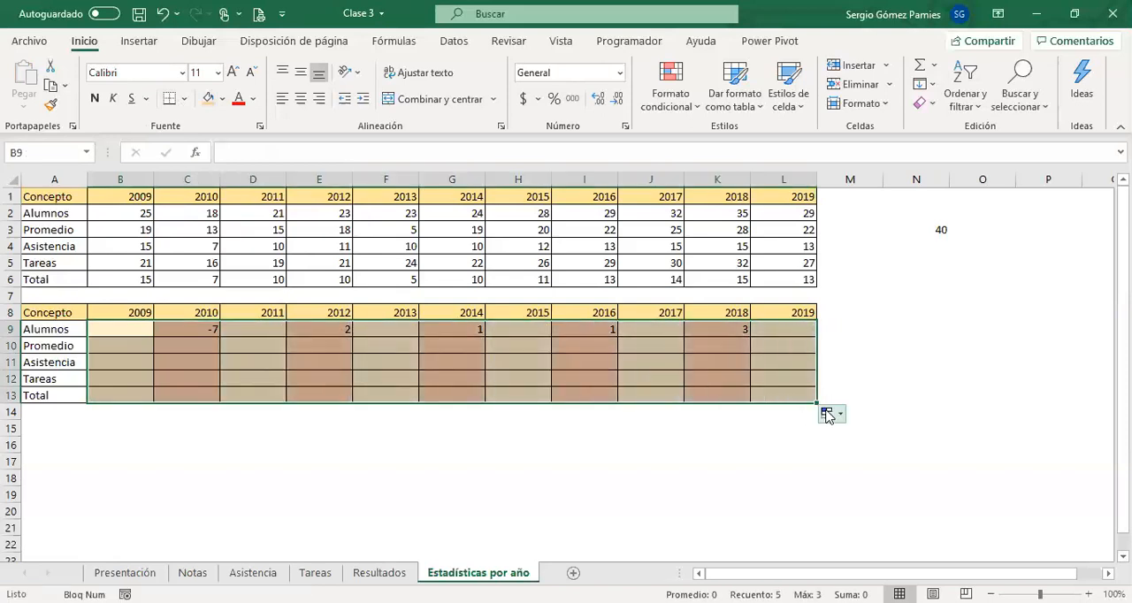
click(827, 413)
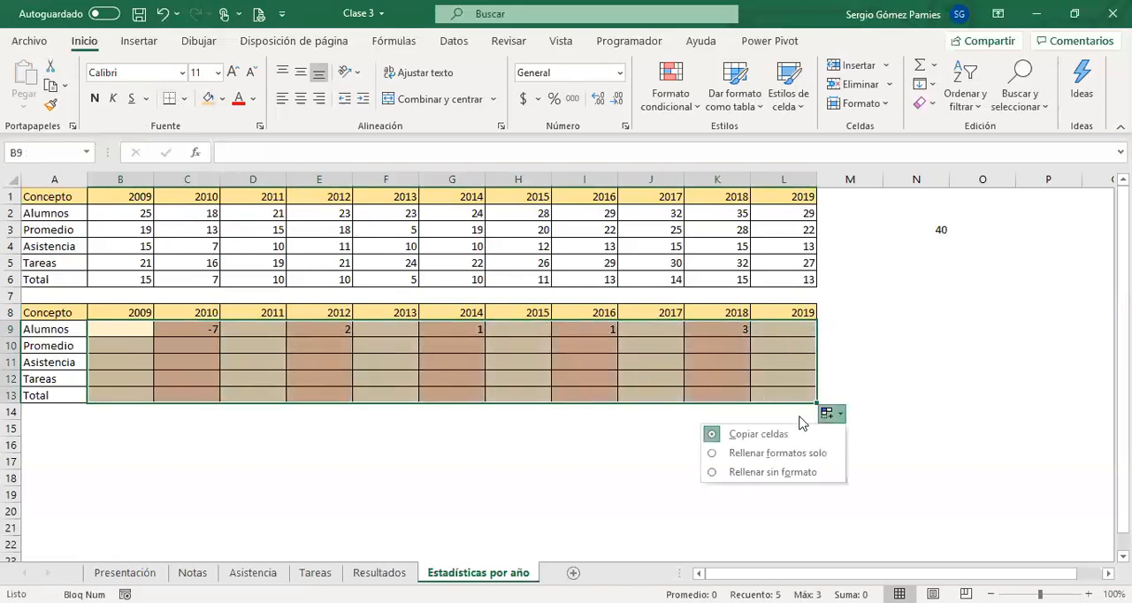
click(766, 455)
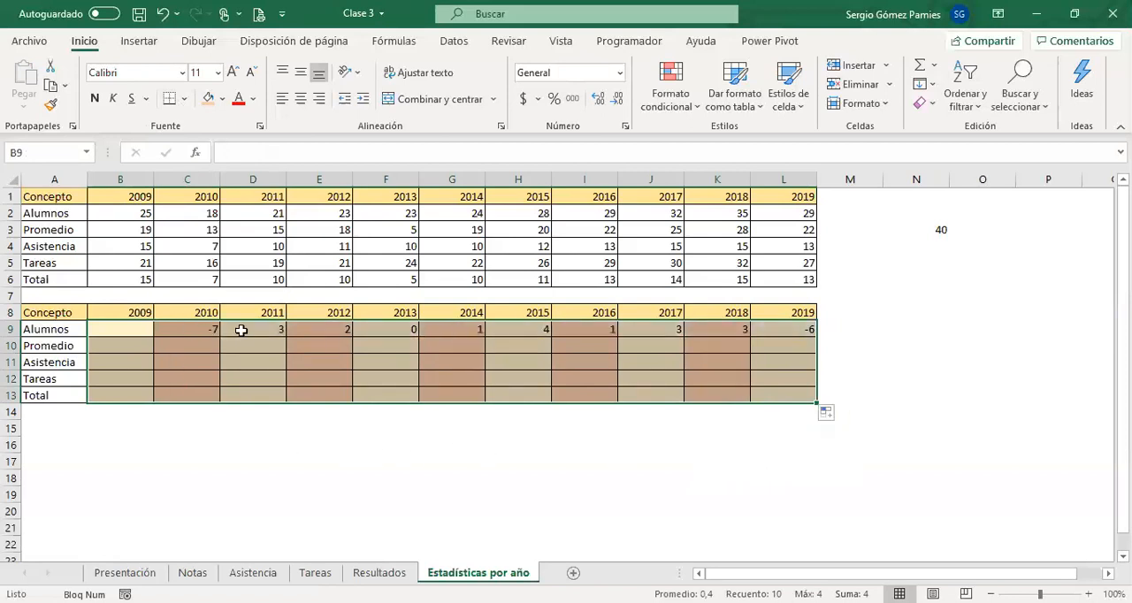
Clear the Alumnos differences in D9:L9 and refill them from C9 without formatting (Rellenar sin formato).
drag(240, 331, 321, 329)
drag(482, 336, 786, 325)
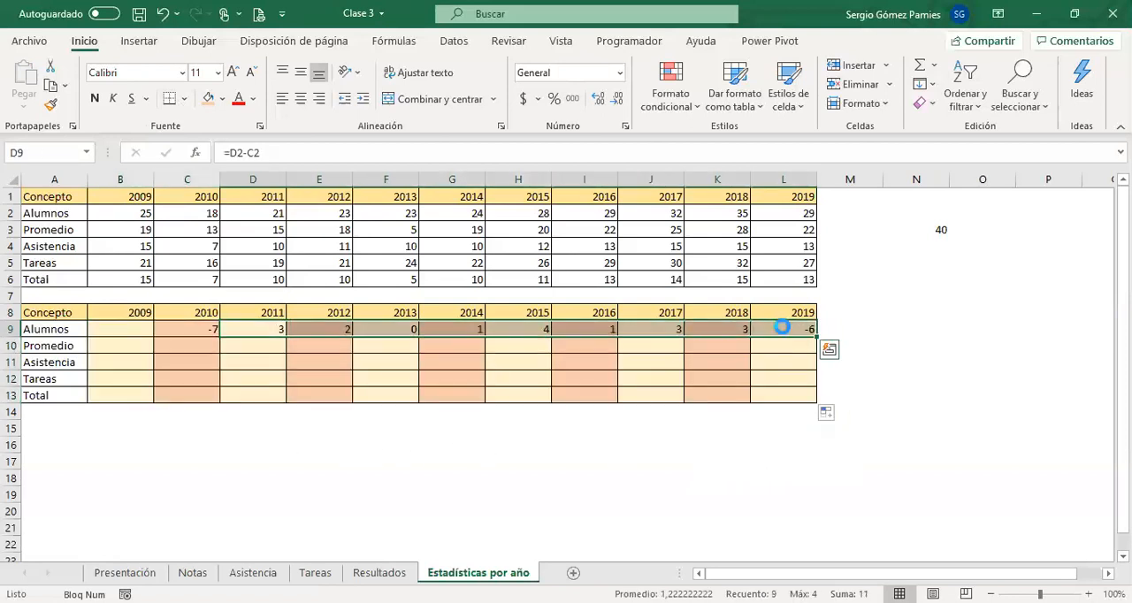
key(Delete)
click(175, 337)
drag(224, 337, 809, 325)
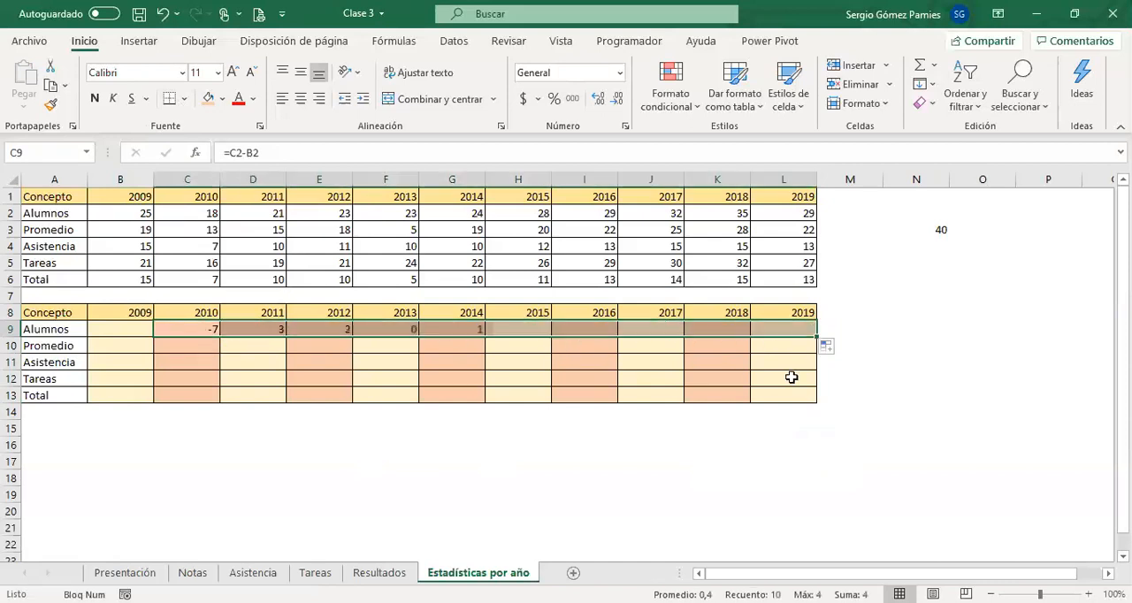
click(580, 444)
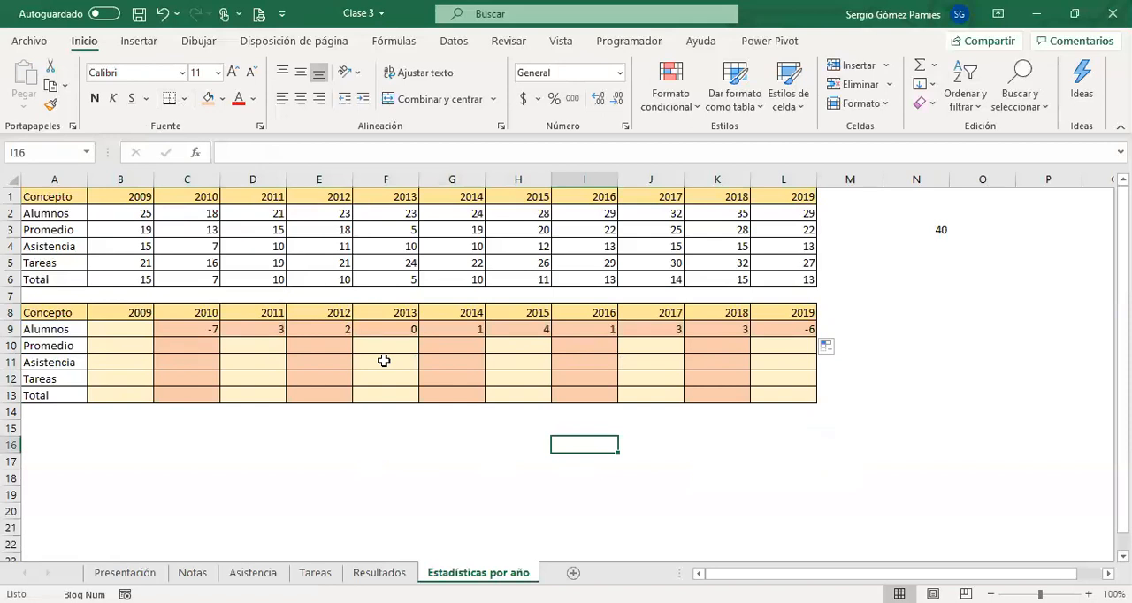
click(829, 346)
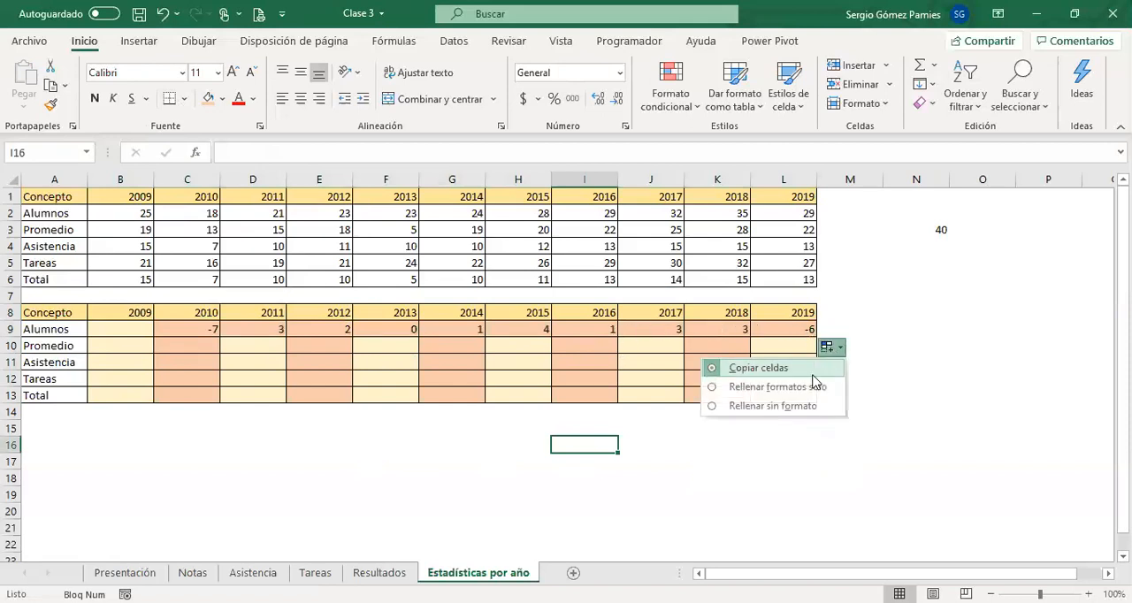
click(804, 407)
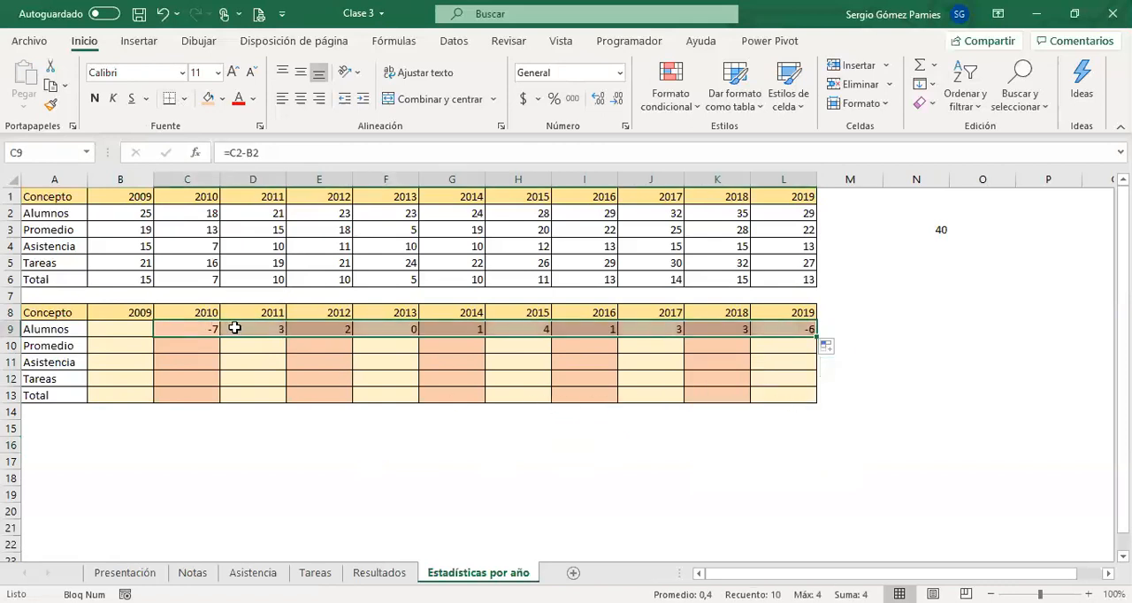
Clear the Alumnos differences in D9:L9 and copy the formula in C9.
drag(236, 329, 769, 329)
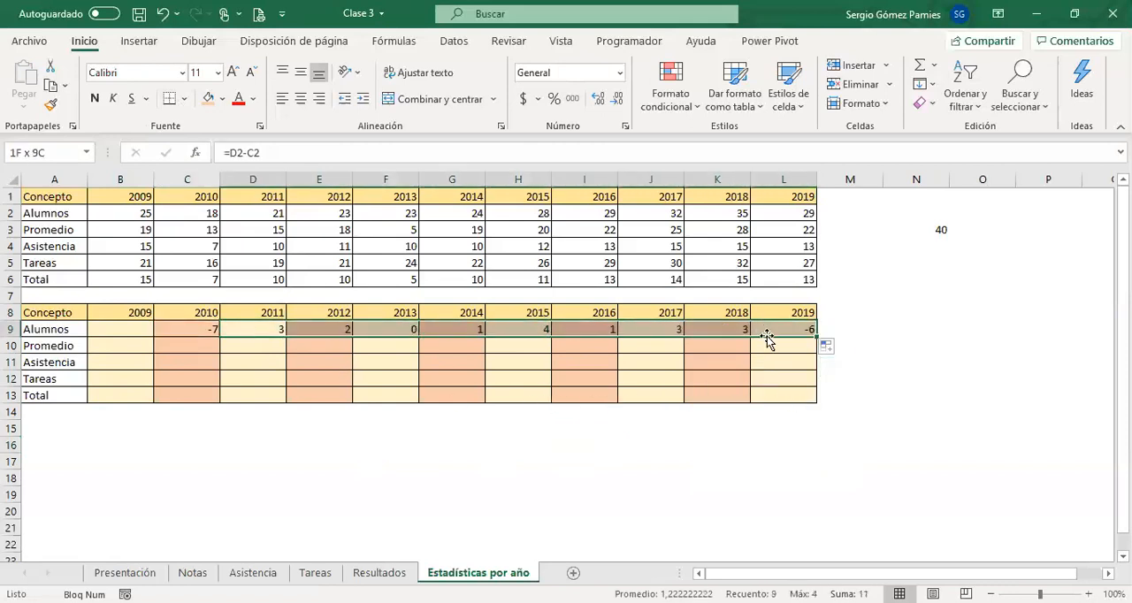
key(Delete)
click(207, 328)
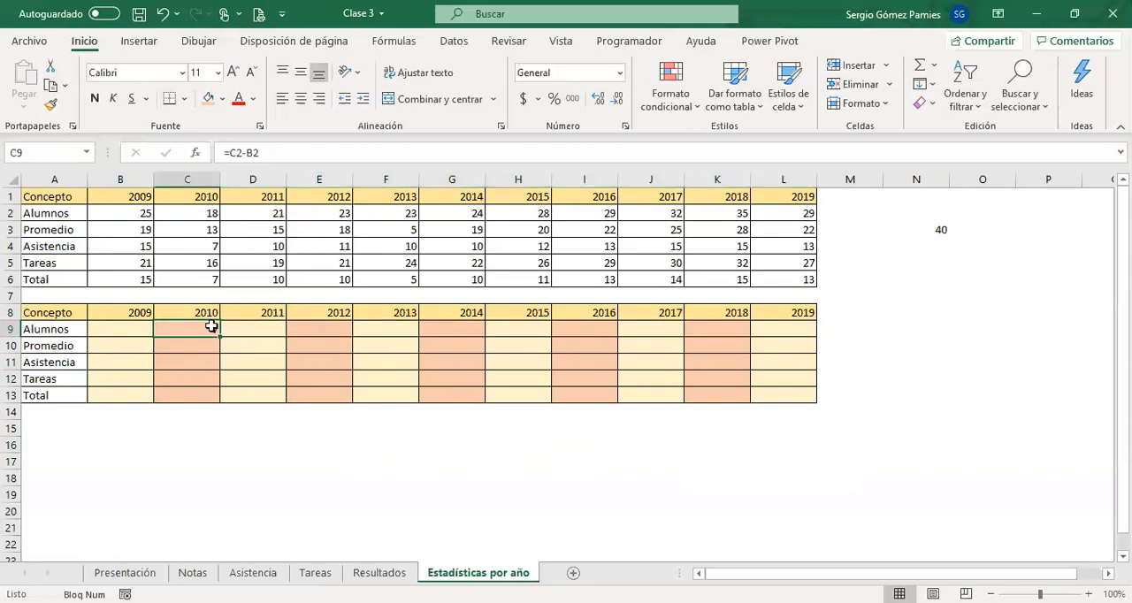
key(ctrl+c)
Try pasting the copied C9 cell into C9:L13 as formulas only, and undo the paste.
drag(199, 330, 769, 385)
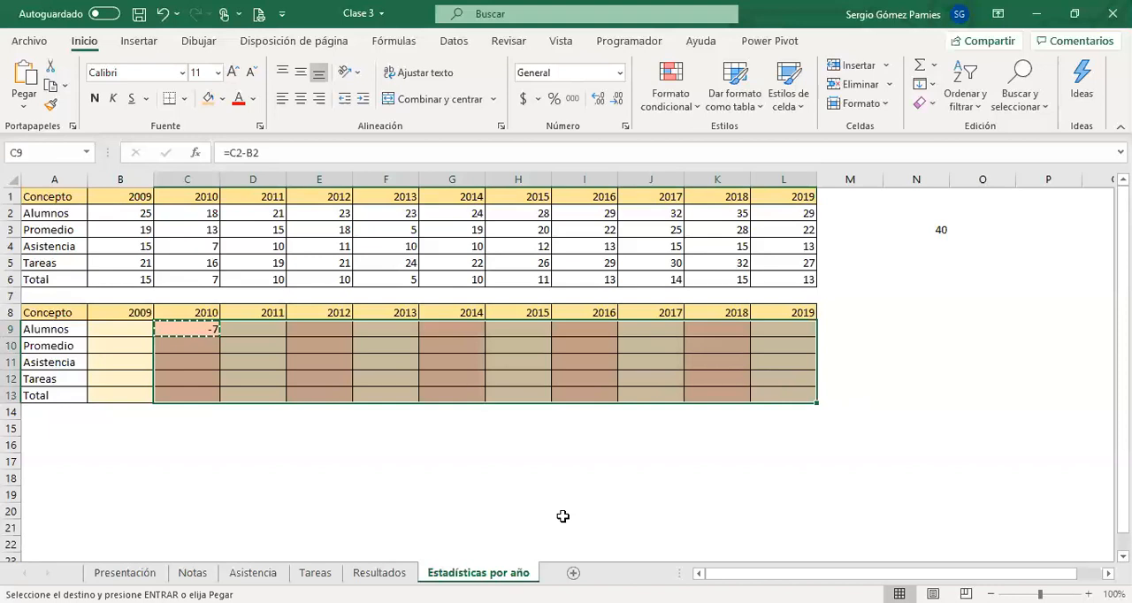
key(ctrl+v)
click(595, 475)
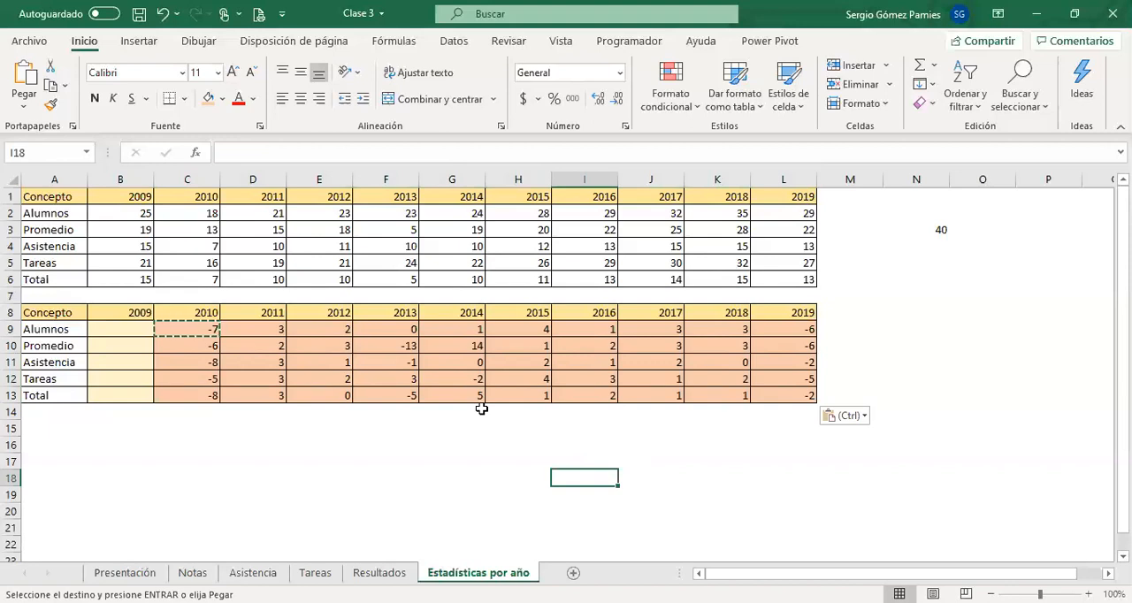
click(856, 415)
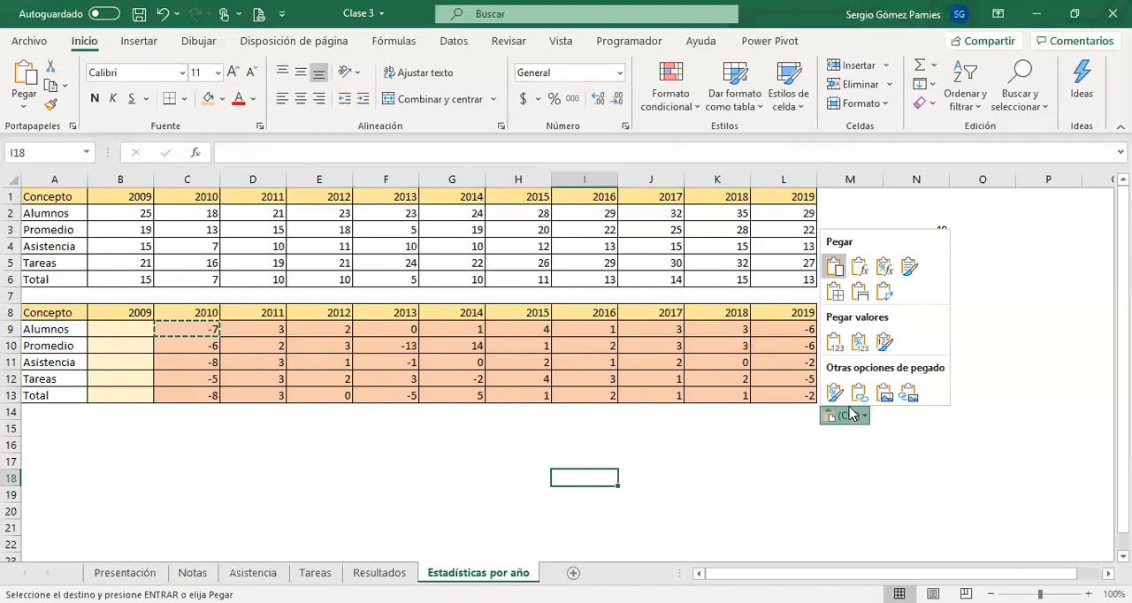
click(862, 272)
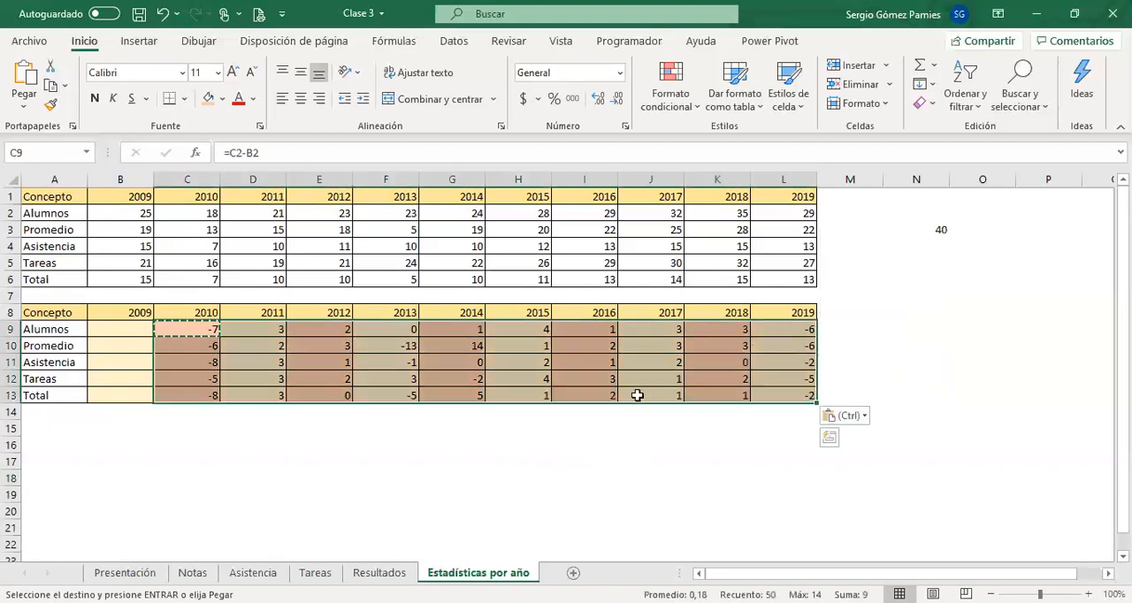
click(637, 395)
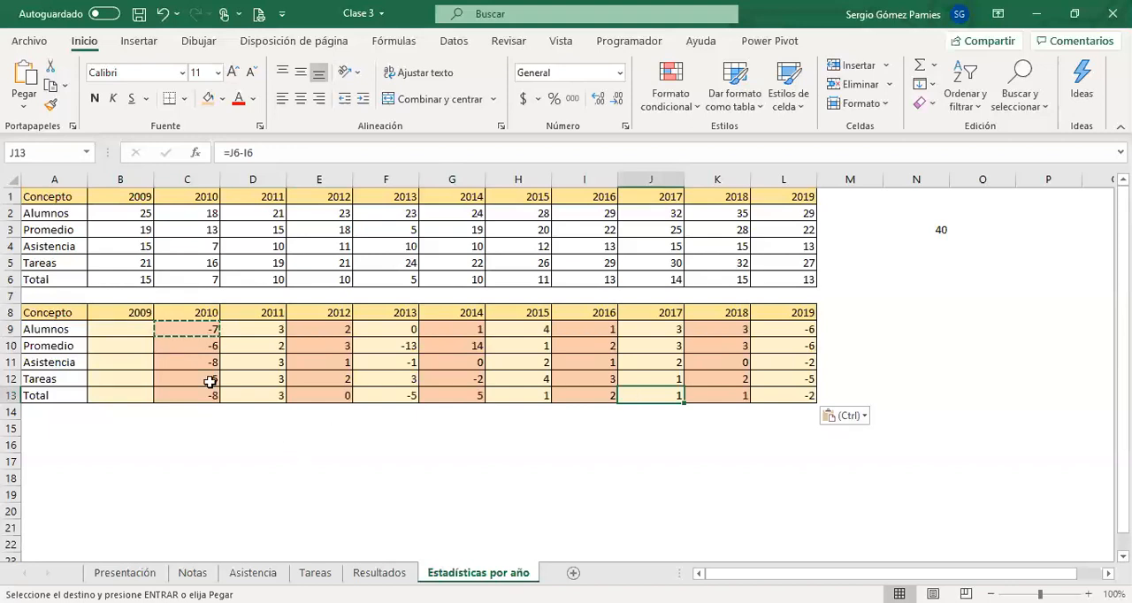
click(161, 14)
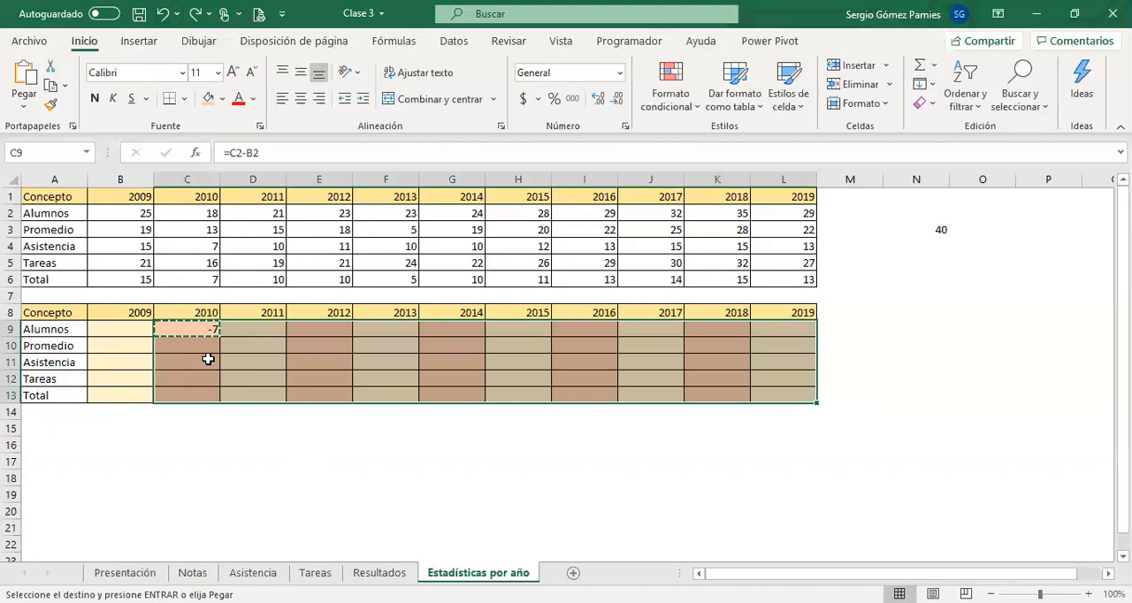
Paste the copied C9 cell into C9:L13 with Pegado especial set to Valores.
click(207, 328)
drag(196, 329, 755, 397)
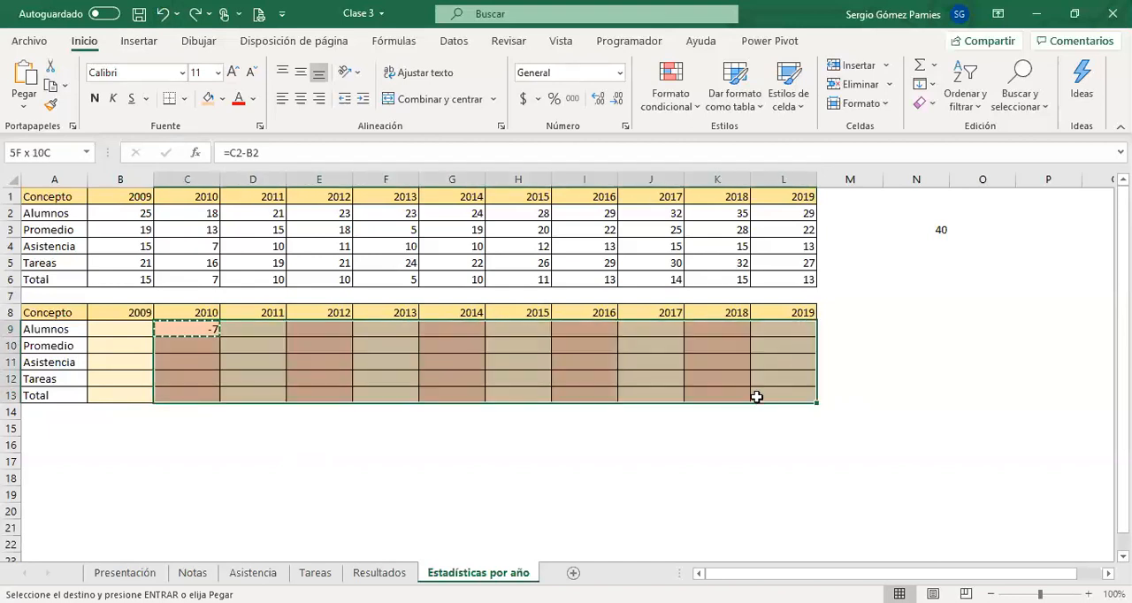
right_click(619, 352)
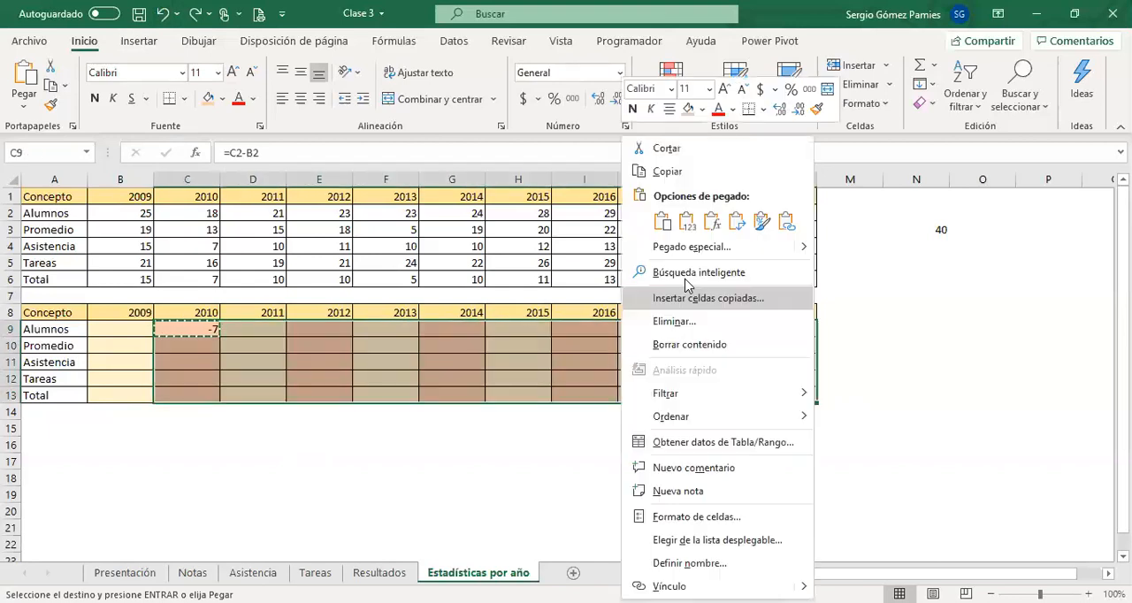
click(692, 246)
click(478, 187)
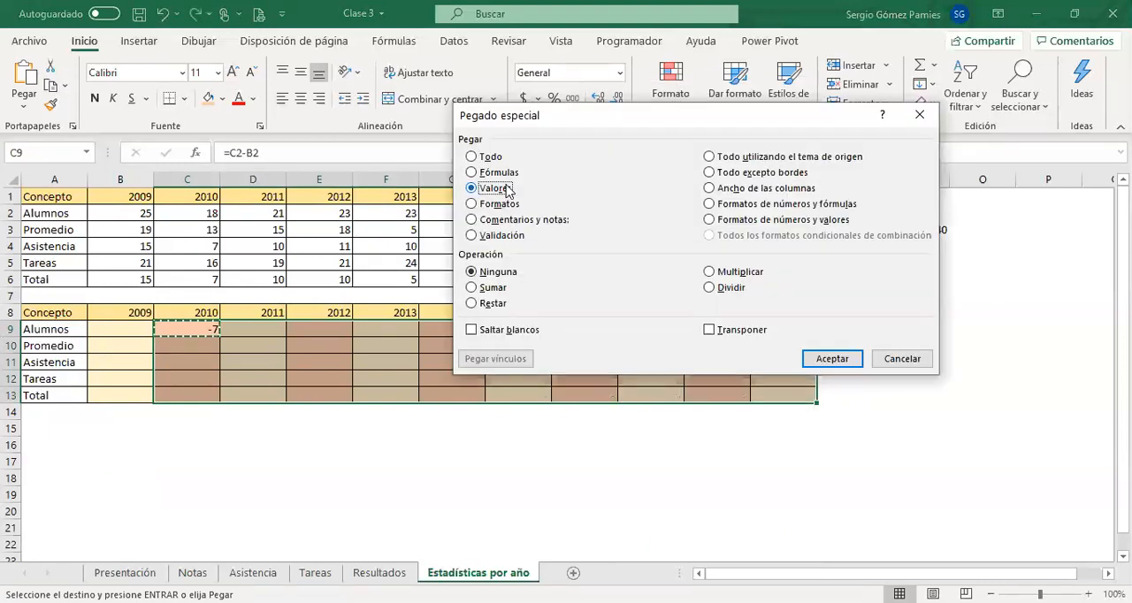
click(832, 359)
click(590, 451)
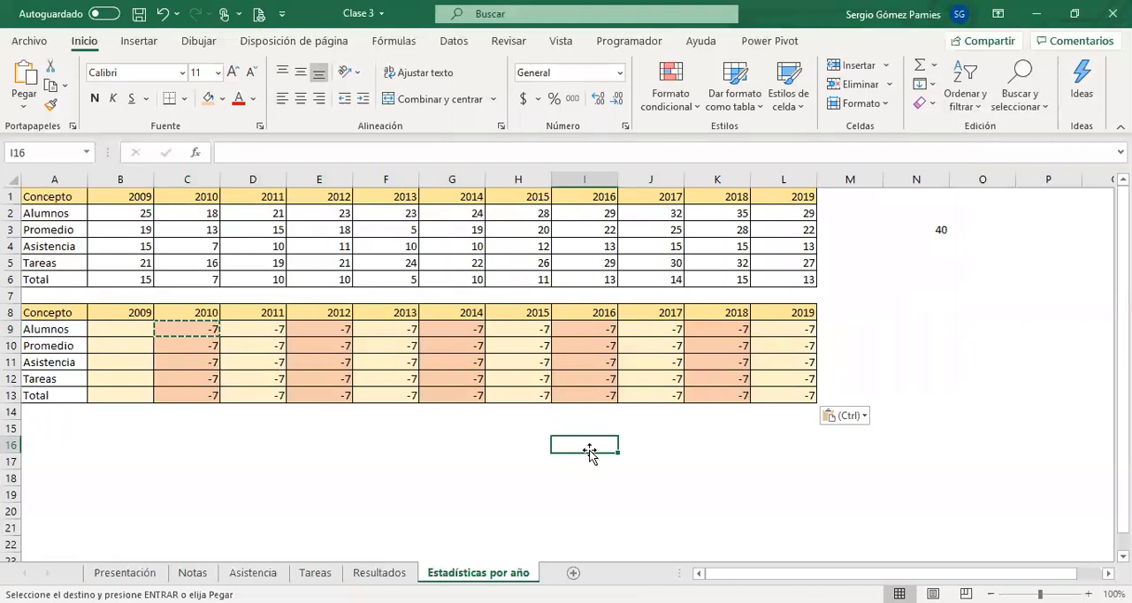
Switch the pasted values in C9:L13 to formulas and check which cells H12's formula references.
click(854, 418)
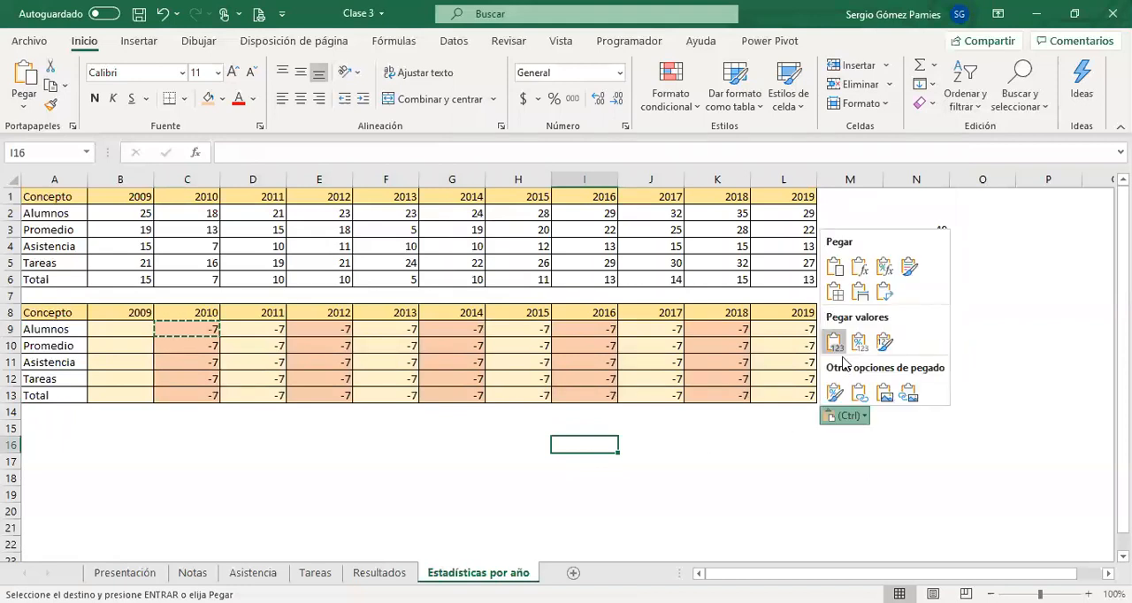
click(859, 269)
click(526, 377)
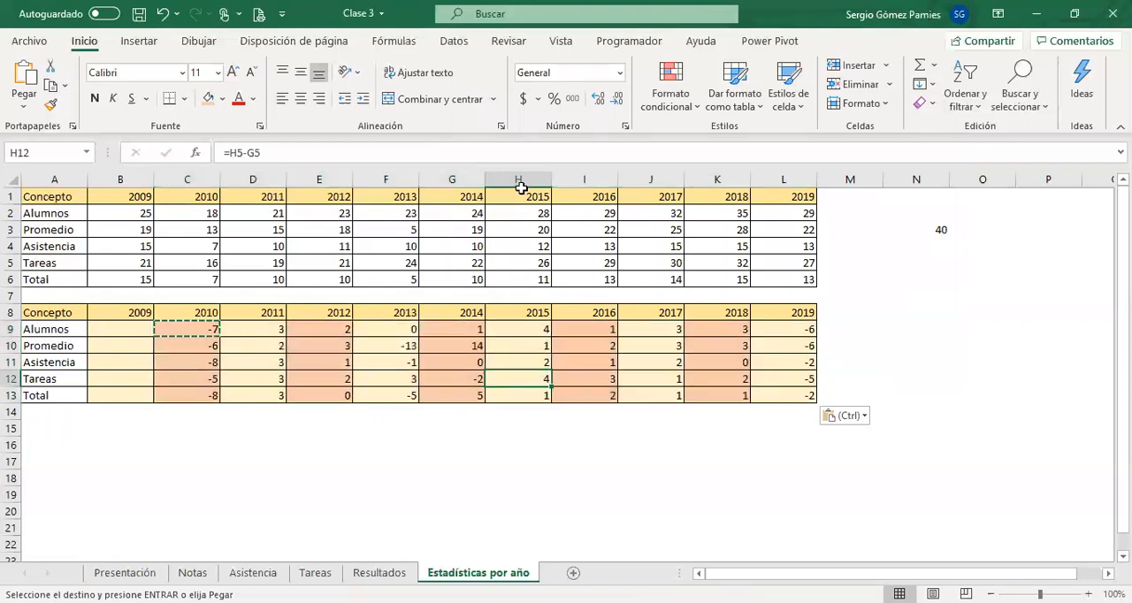
click(485, 152)
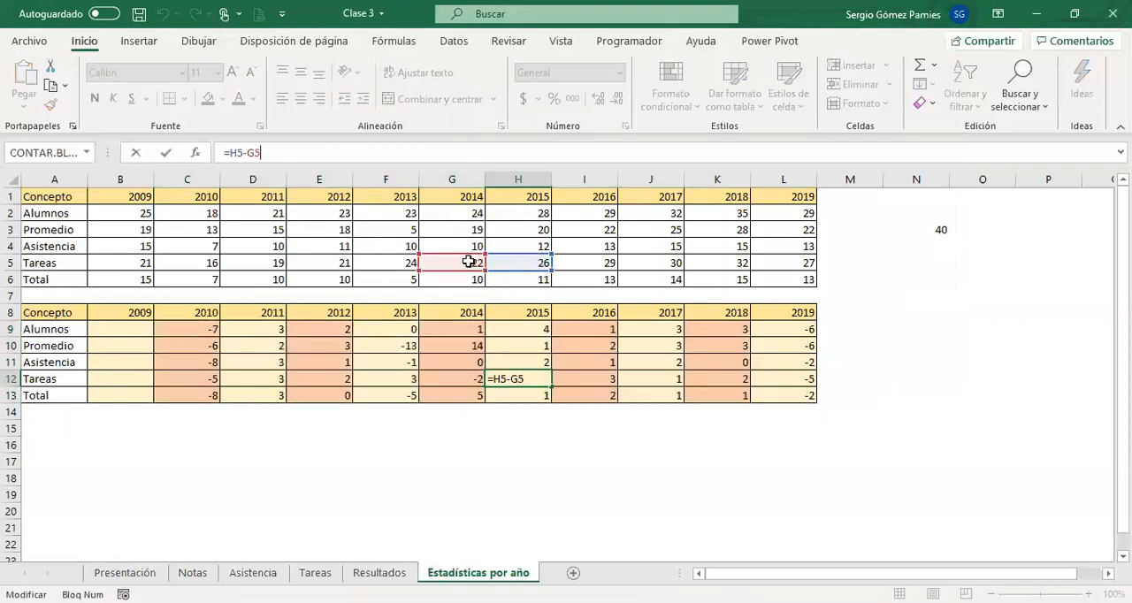
click(432, 430)
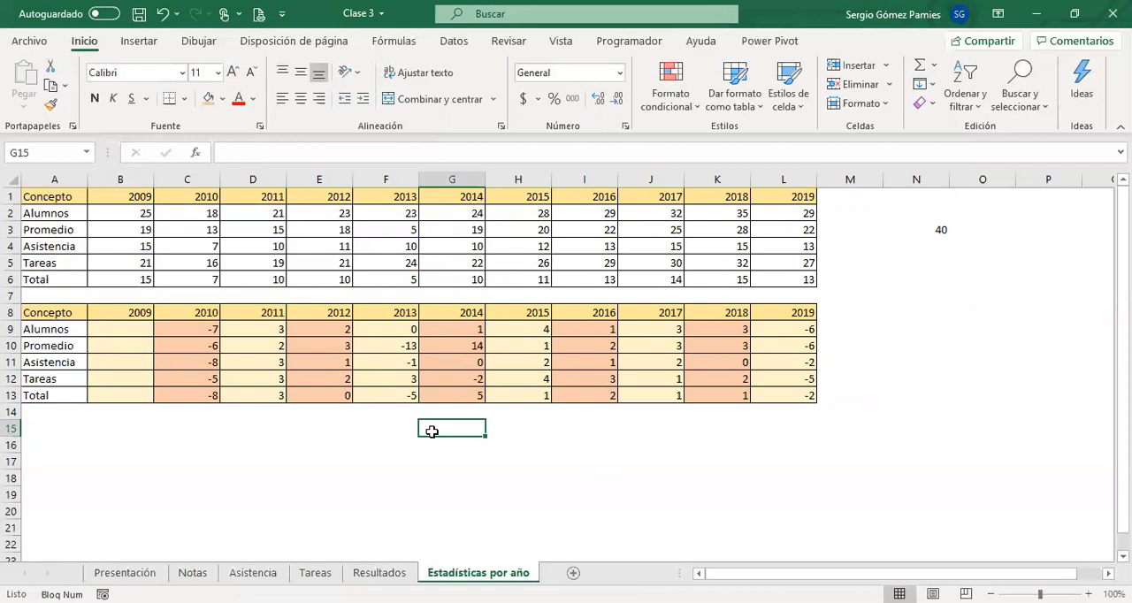
Change C9's formula to =(C2-B2)/B2 and format the cell as a percentage.
click(183, 345)
click(183, 328)
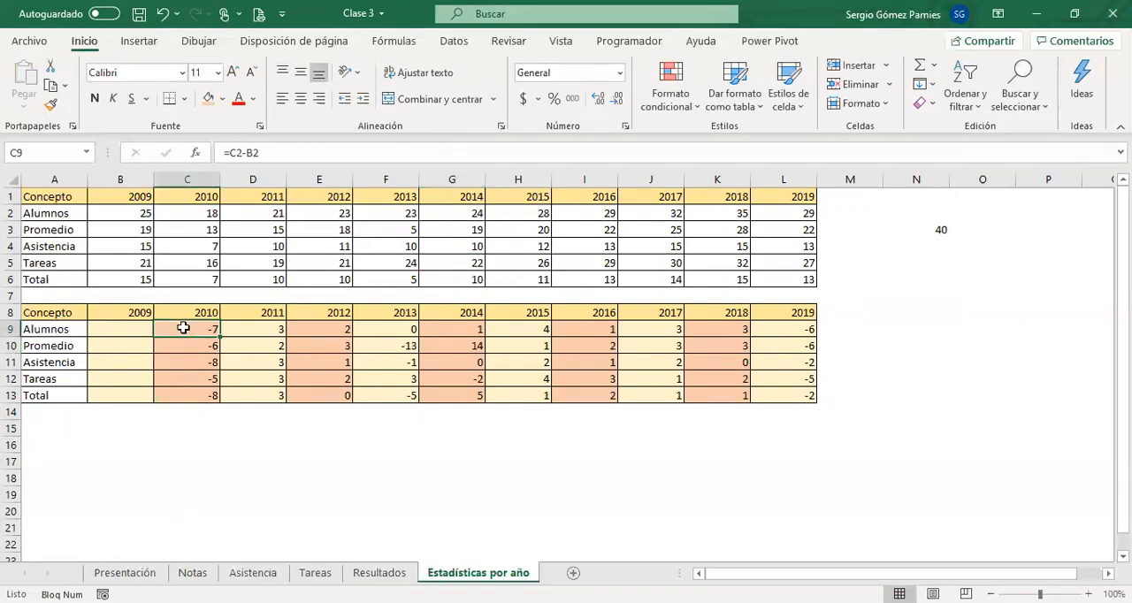
click(290, 158)
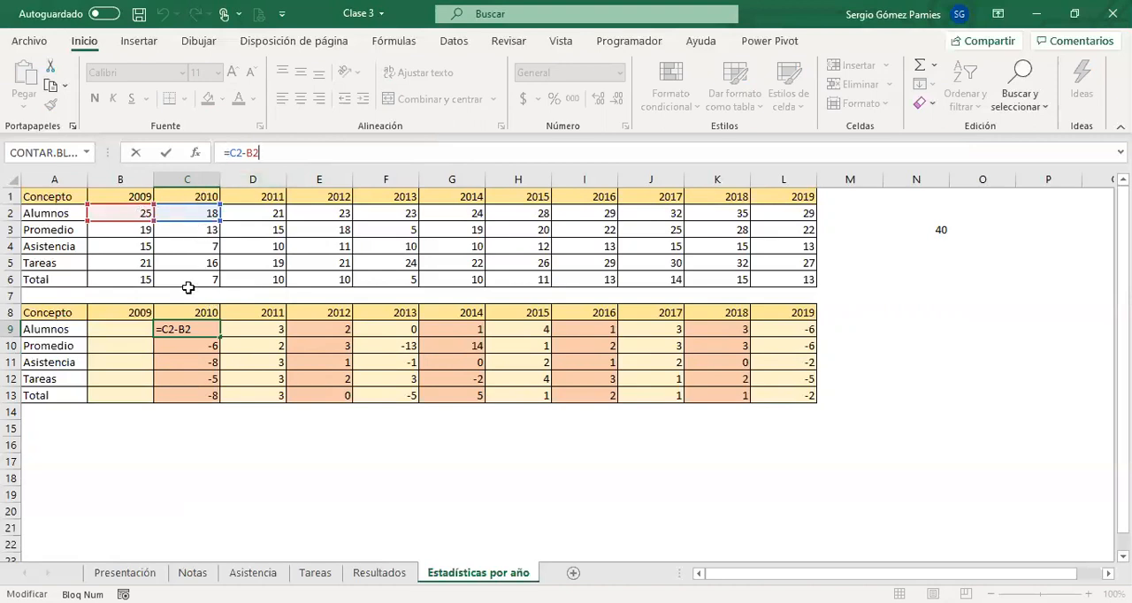
click(231, 154)
text(()
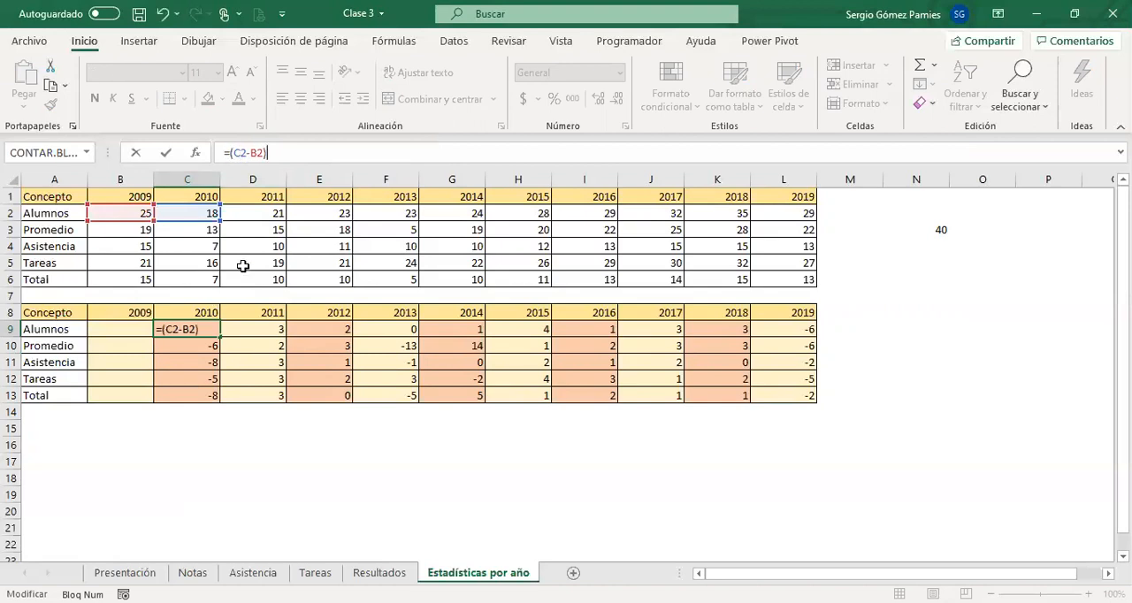
text(/)
click(139, 218)
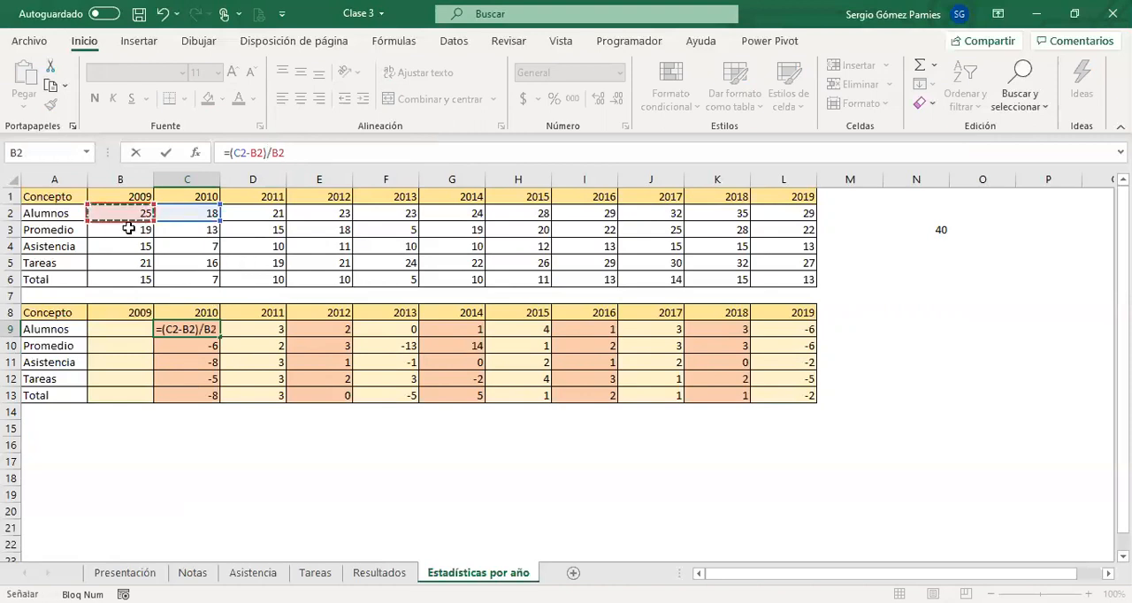
key(Return)
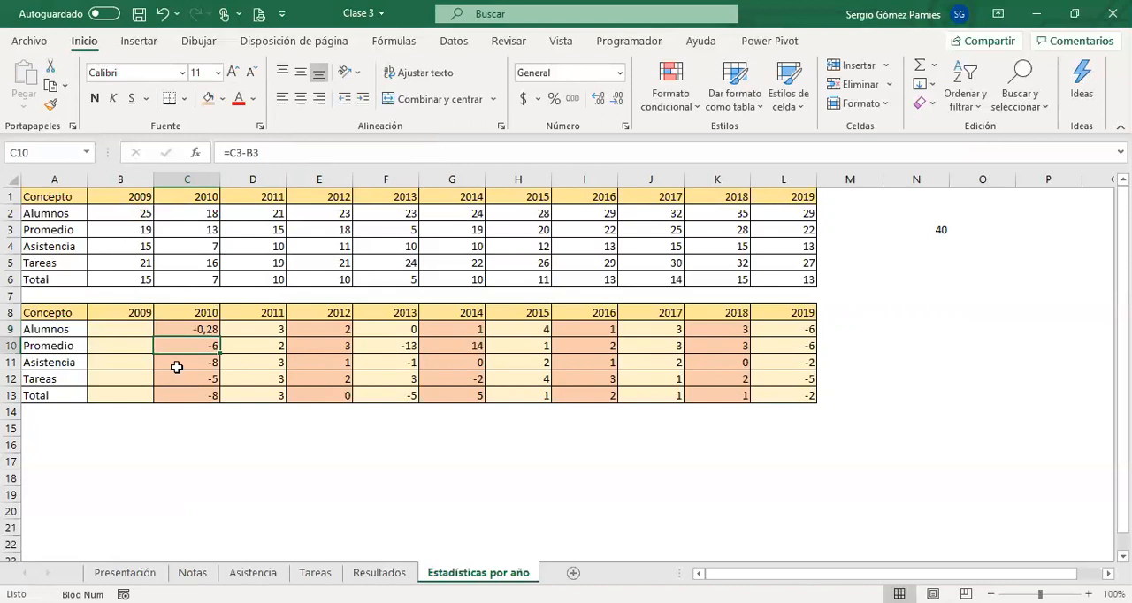
click(196, 331)
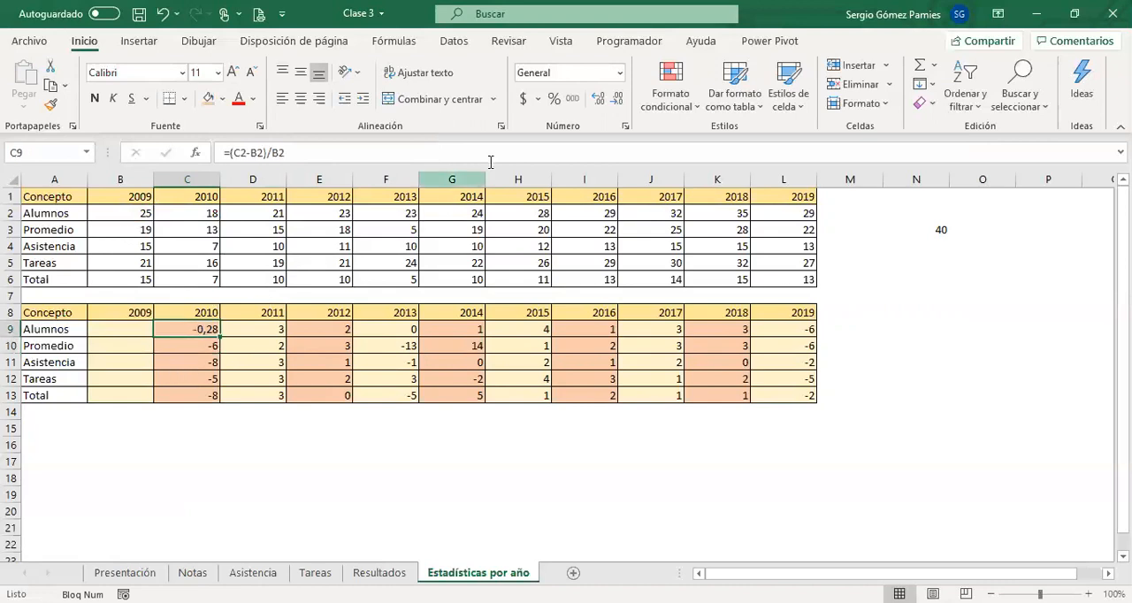
click(554, 98)
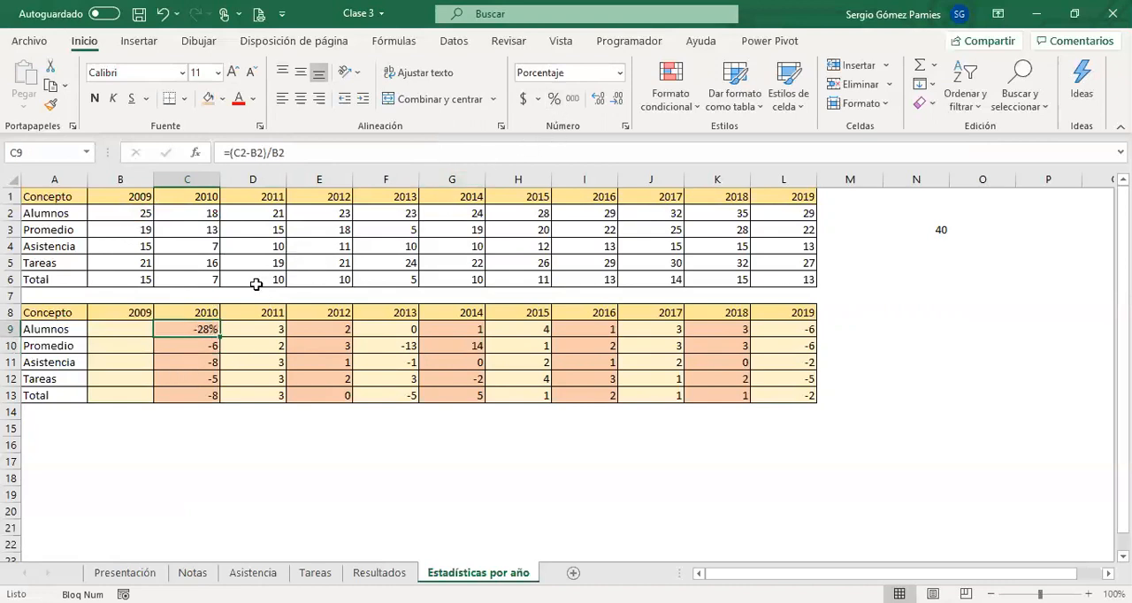
Examine C9's percentage formula against B2 and C2, including the C2-B2 difference and the B2 divisor.
click(226, 347)
click(183, 330)
click(138, 214)
click(199, 213)
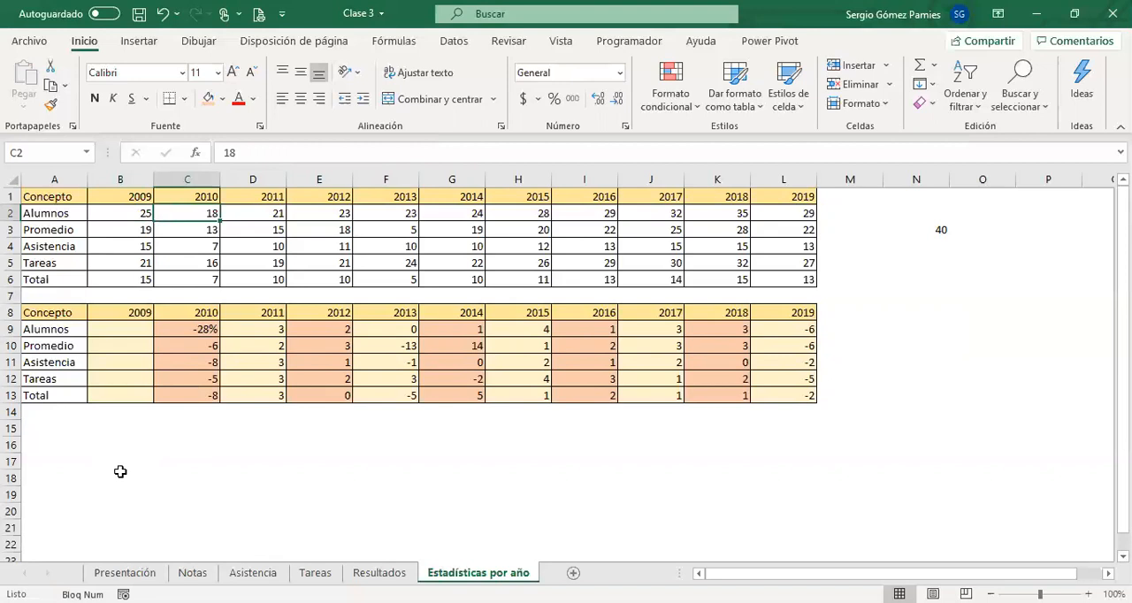
click(213, 327)
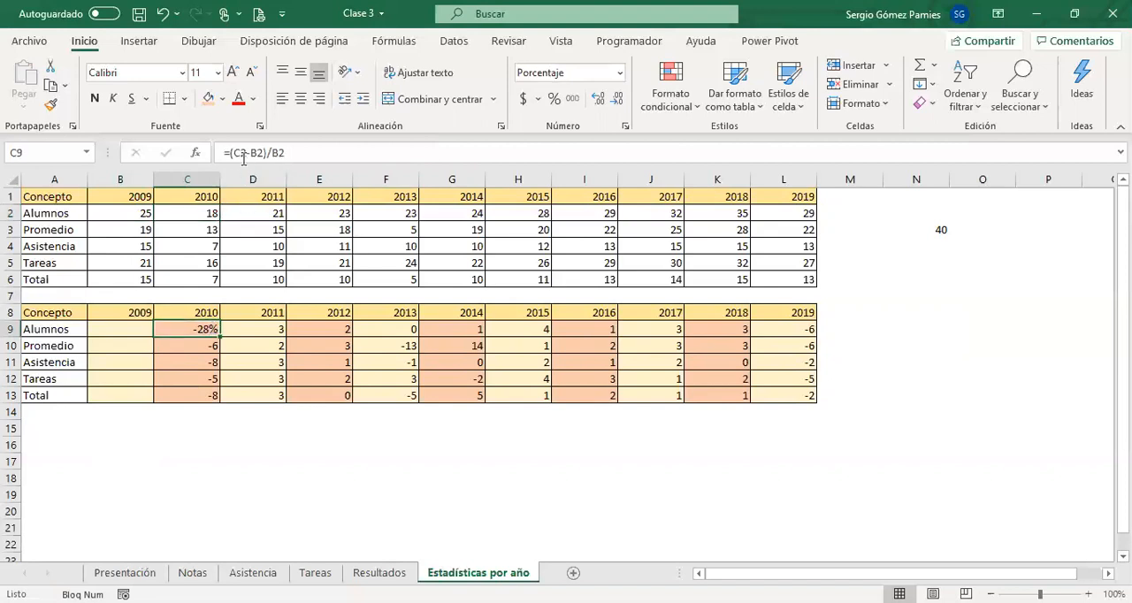
drag(233, 153, 262, 153)
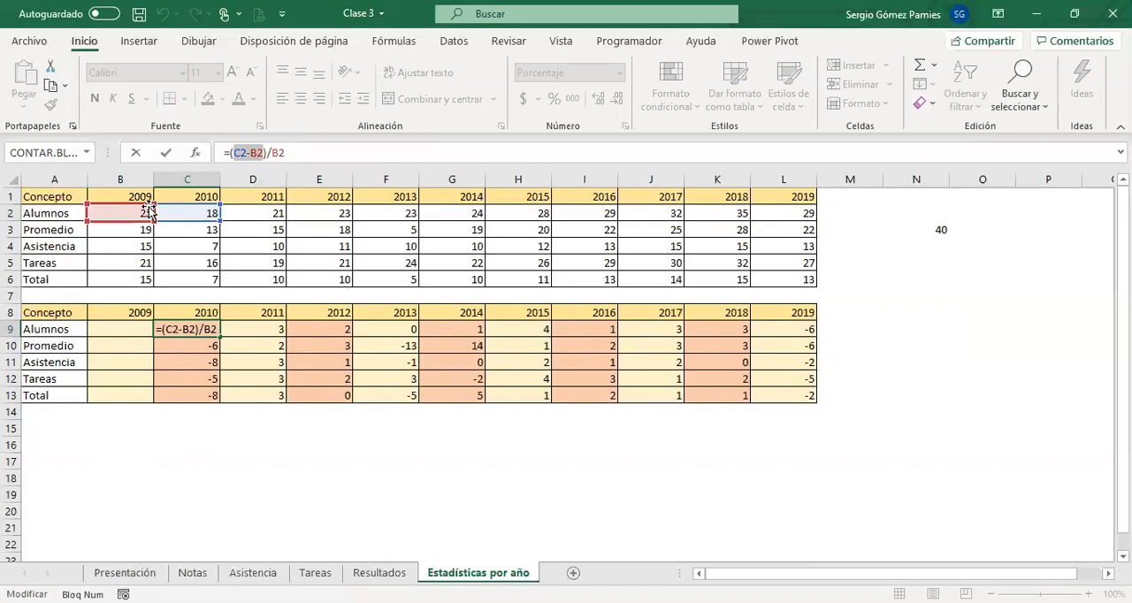
drag(272, 153, 285, 154)
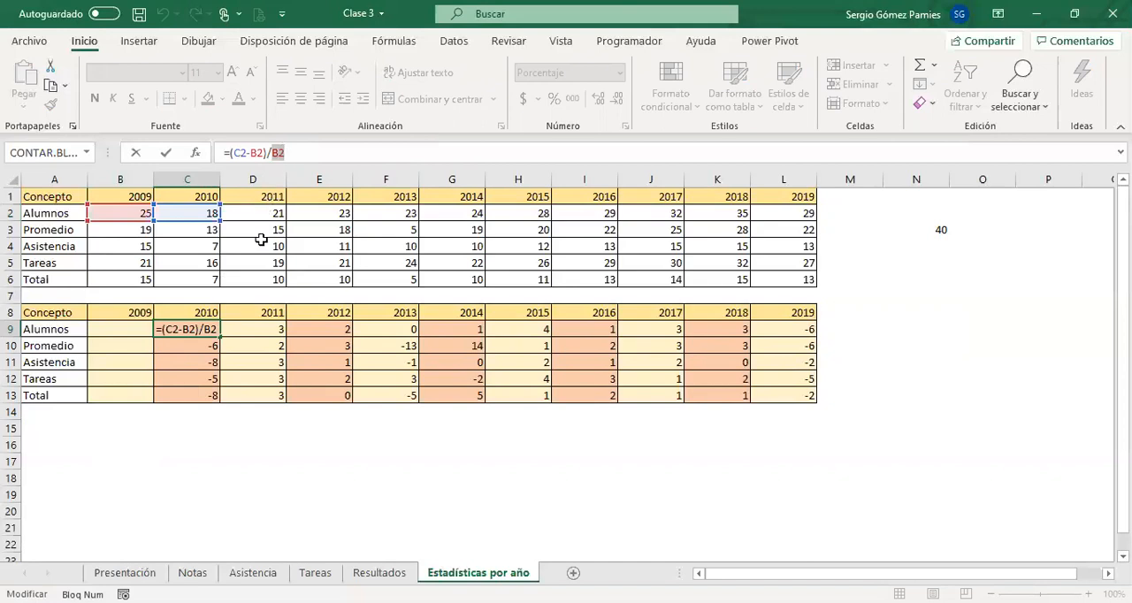
key(ctrl+Return)
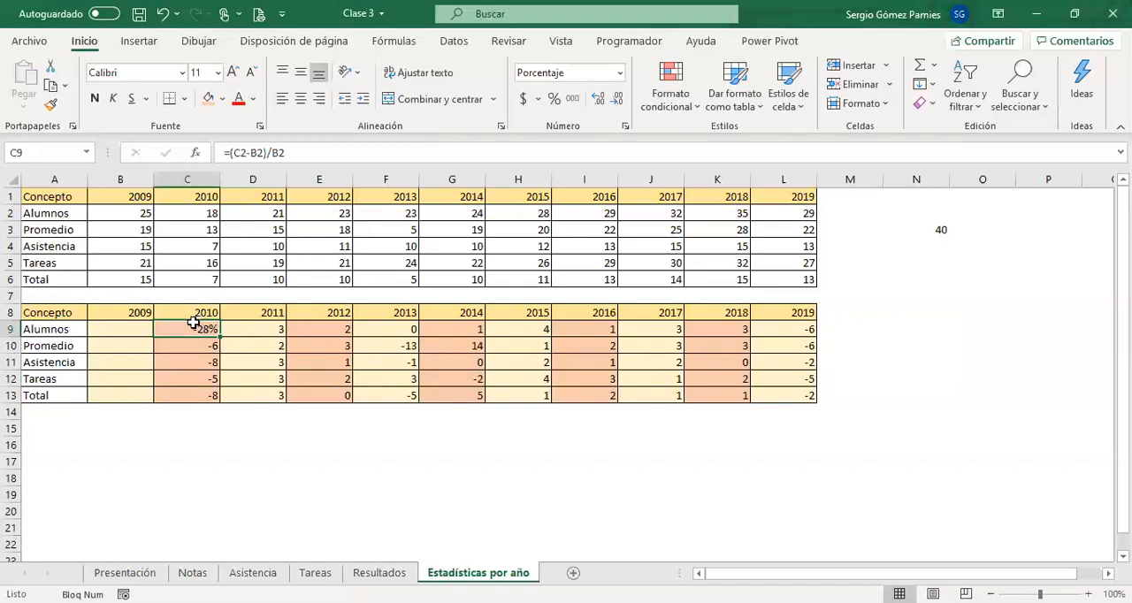
Fill C9:L13 with C9's formula using the formulas-only paste option, and format the range as percentages.
key(ctrl+c)
drag(193, 324, 759, 393)
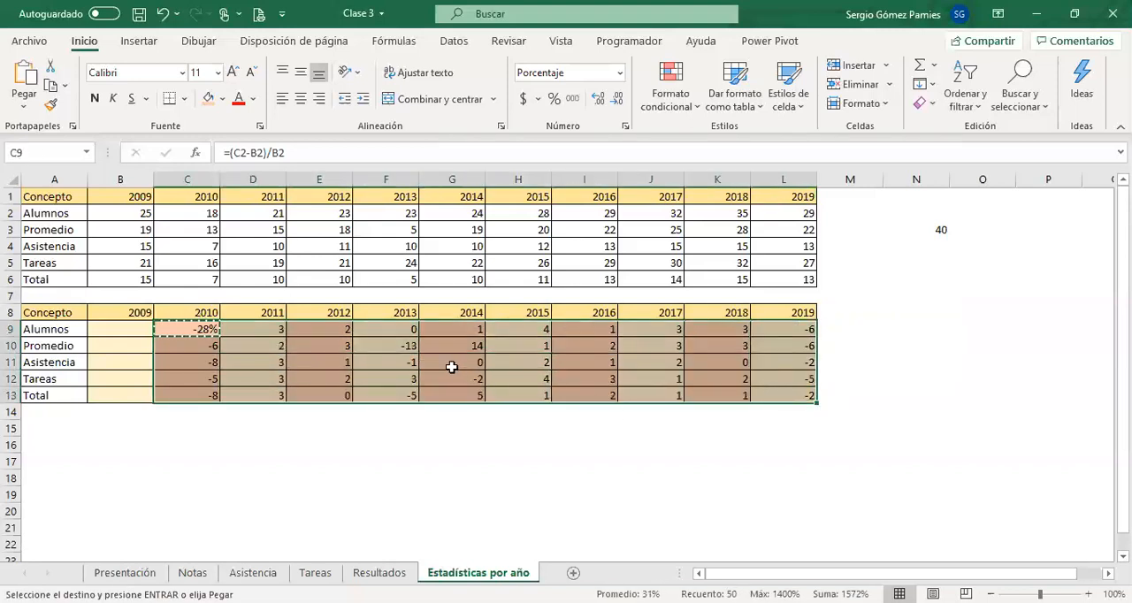
key(ctrl+v)
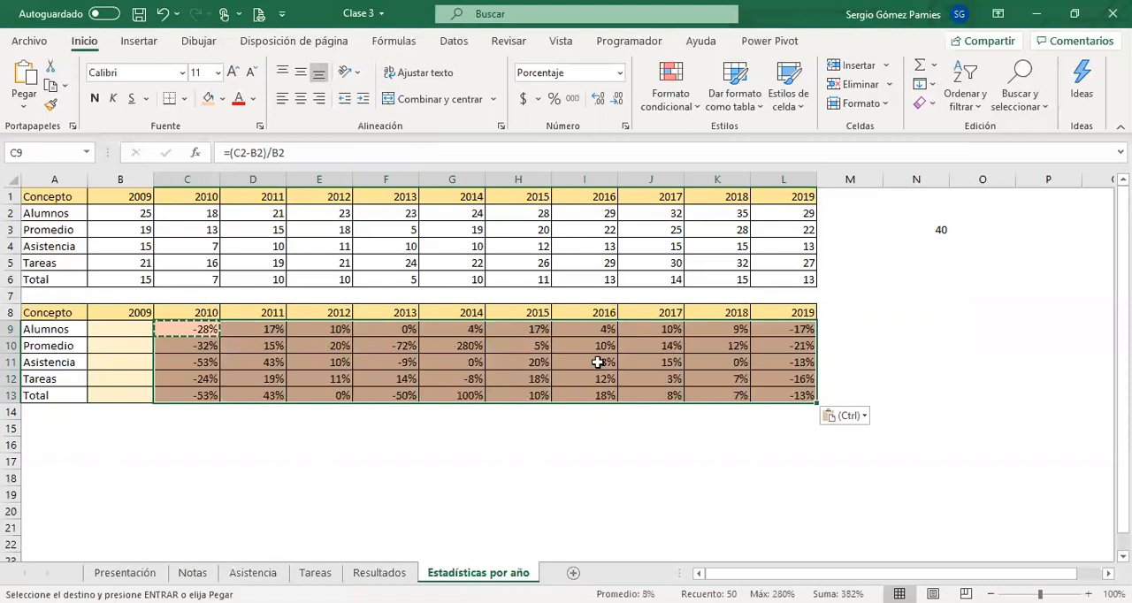
click(864, 417)
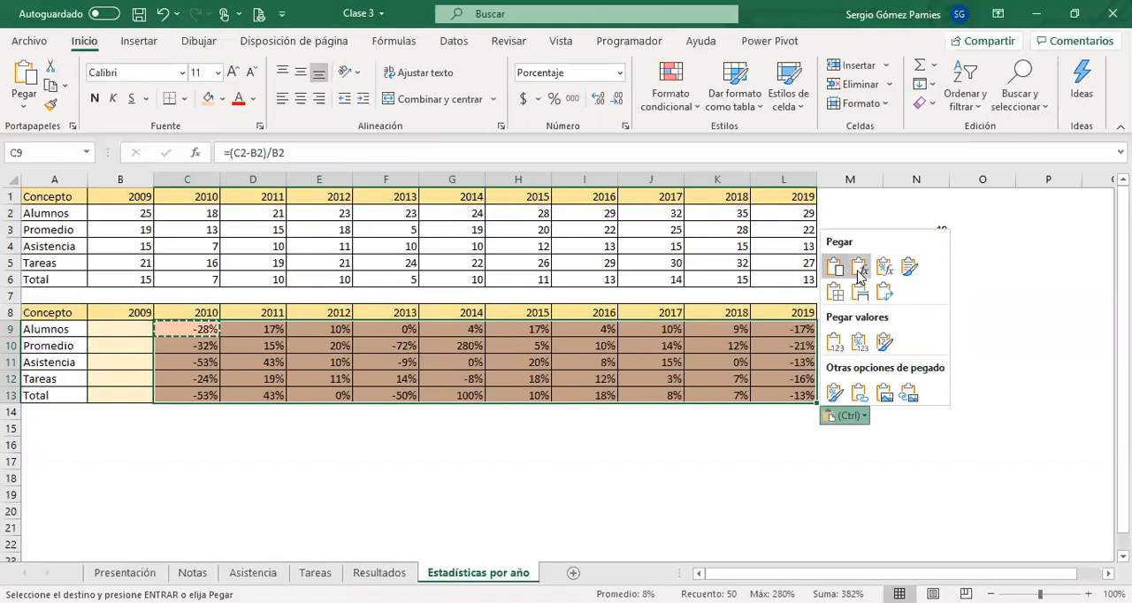
click(859, 268)
click(343, 429)
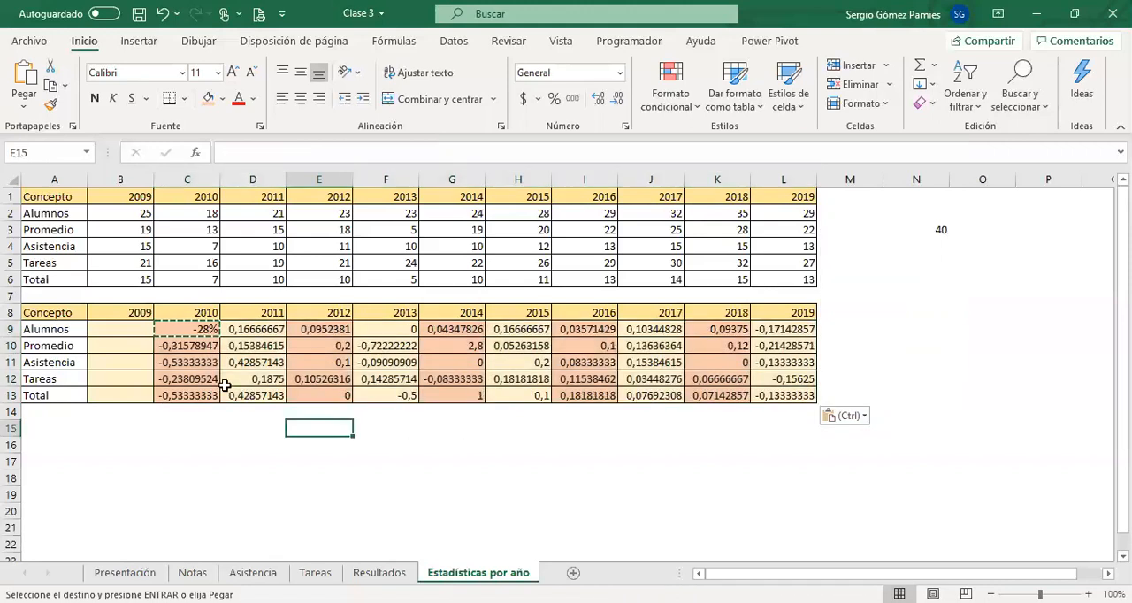
mouse_move(183, 329)
mouse_down()
mouse_move(469, 363)
mouse_move(787, 364)
mouse_move(791, 391)
mouse_up()
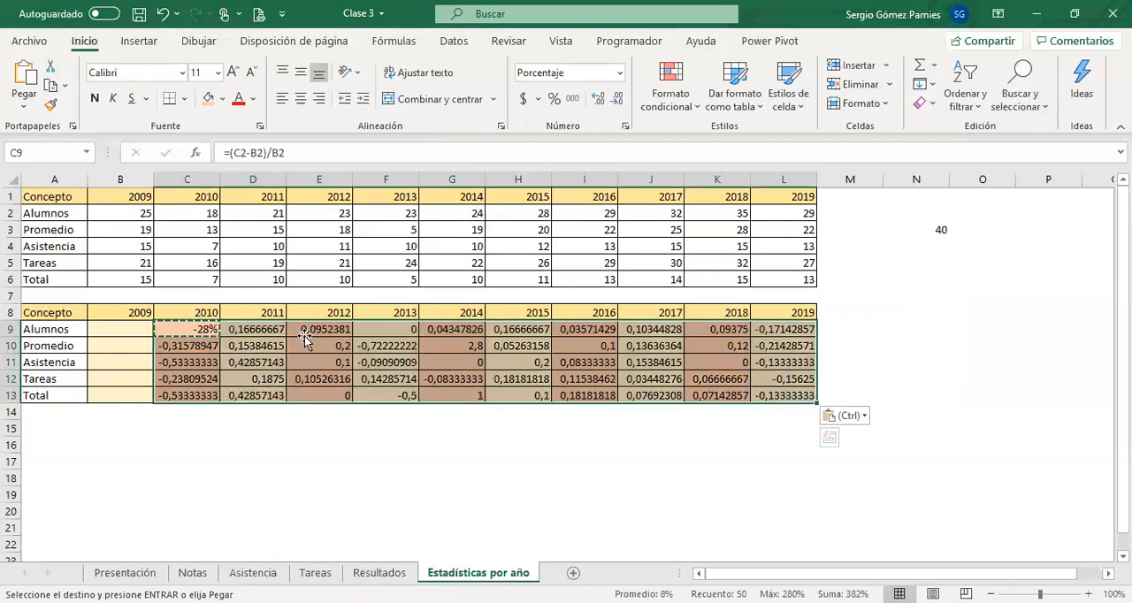
click(553, 98)
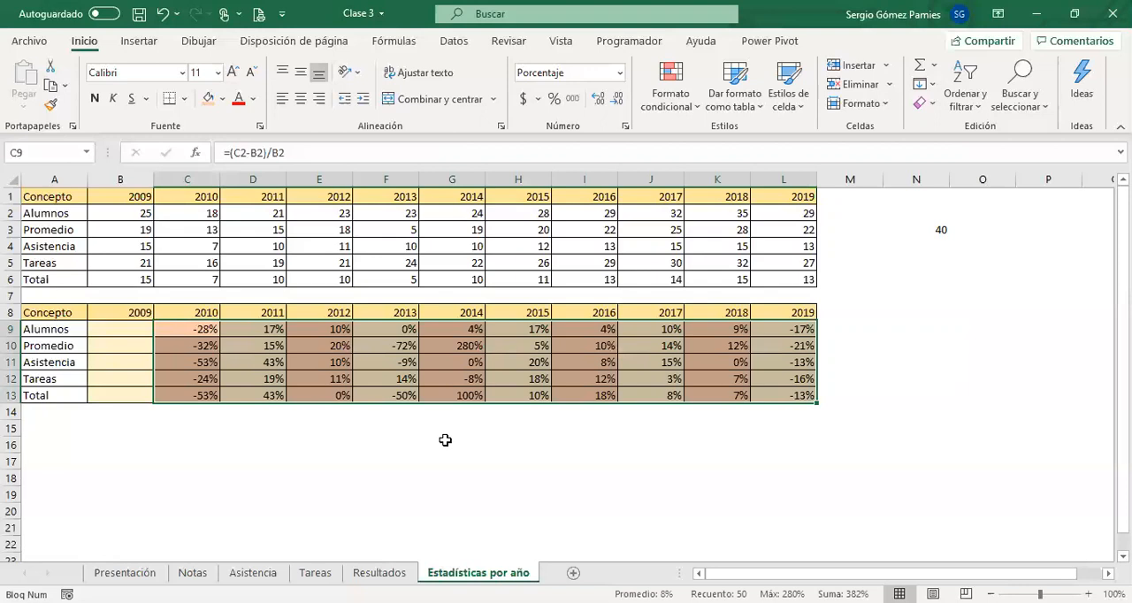
Examine the first table's row labels and their 2009 values in column B, from Alumnos down to Total.
click(61, 246)
click(58, 262)
click(64, 276)
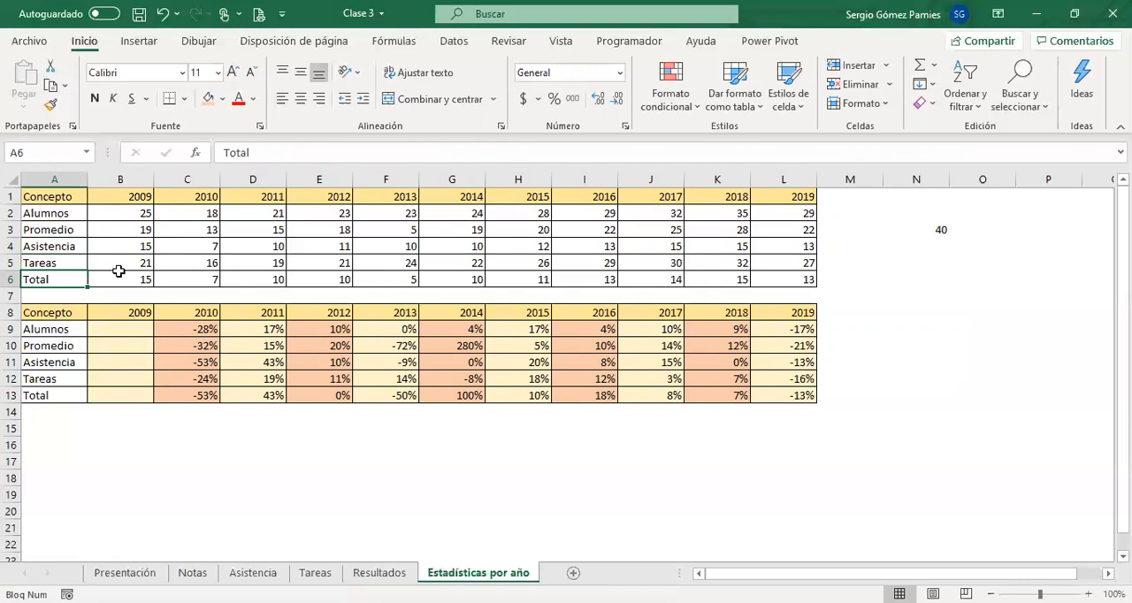
click(60, 230)
click(120, 230)
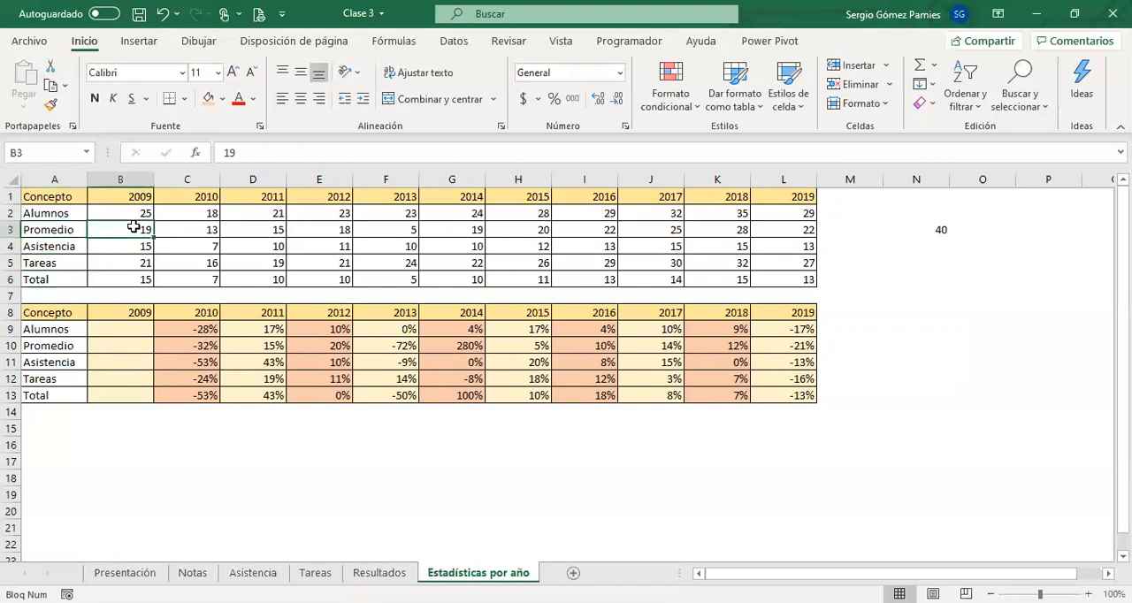
click(133, 214)
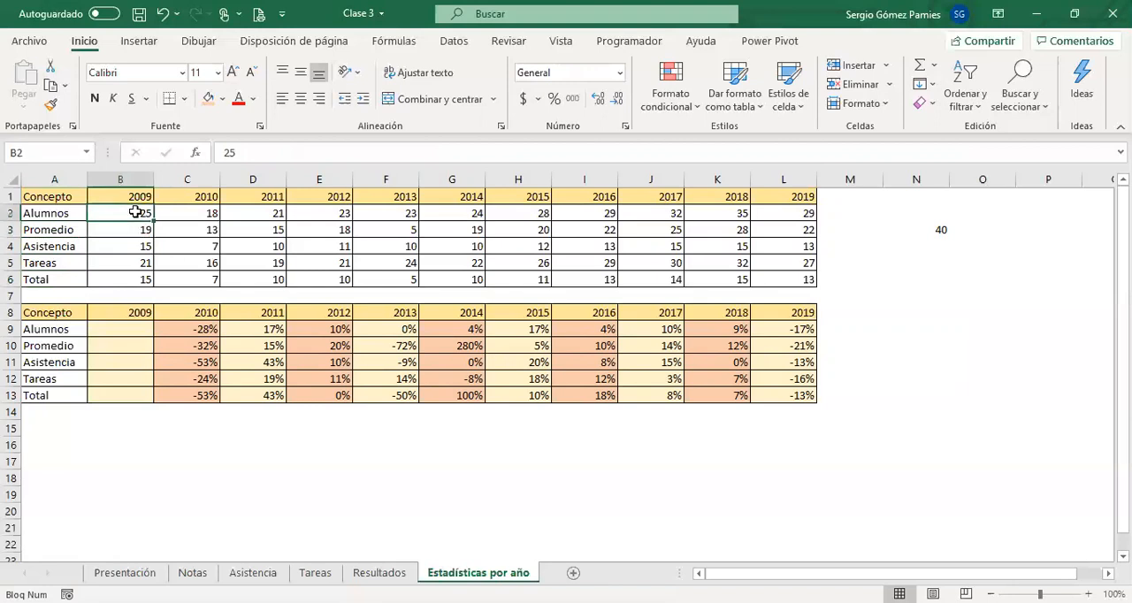
click(141, 230)
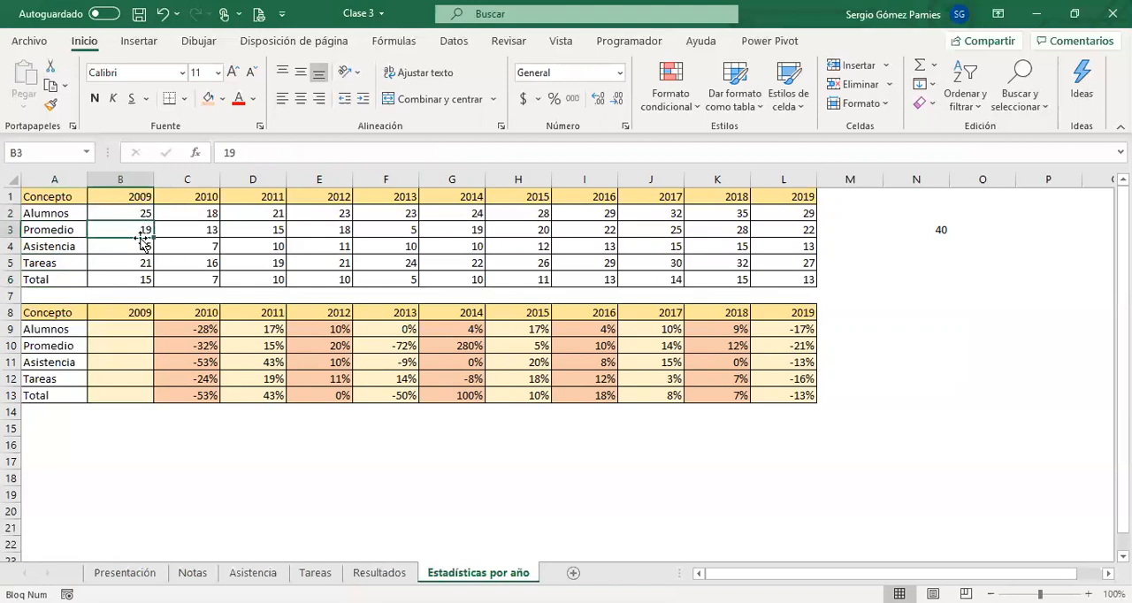
click(139, 246)
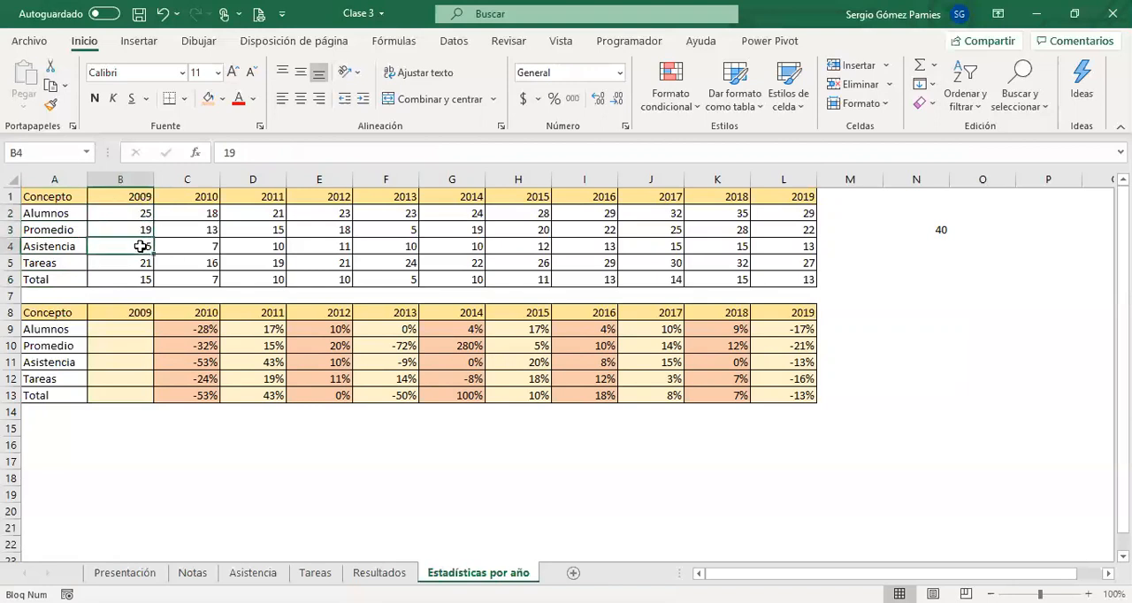
click(144, 261)
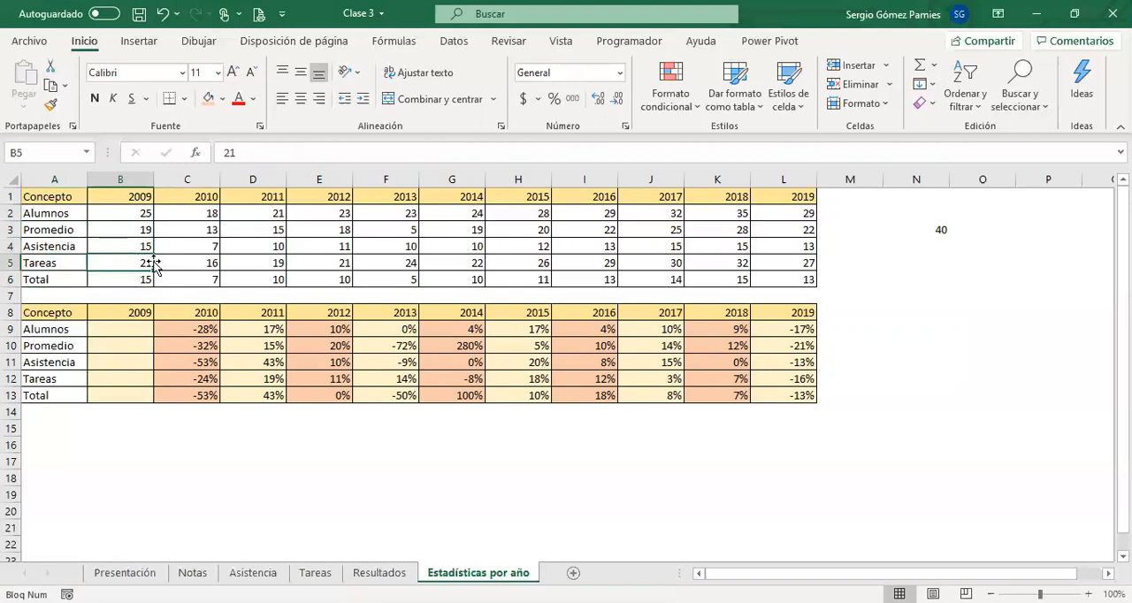
click(142, 279)
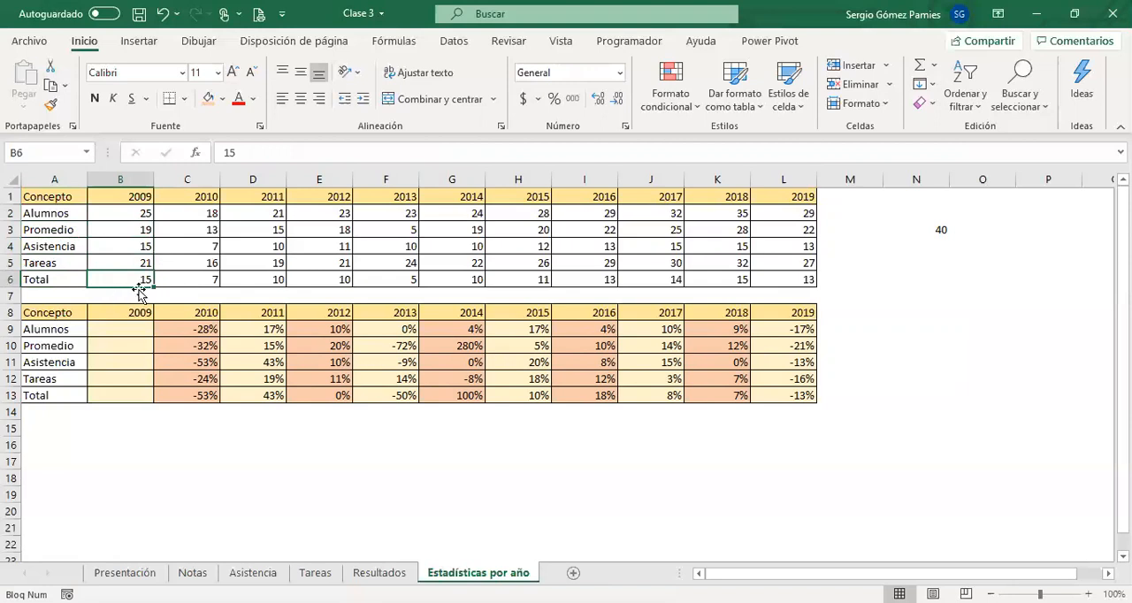
click(128, 245)
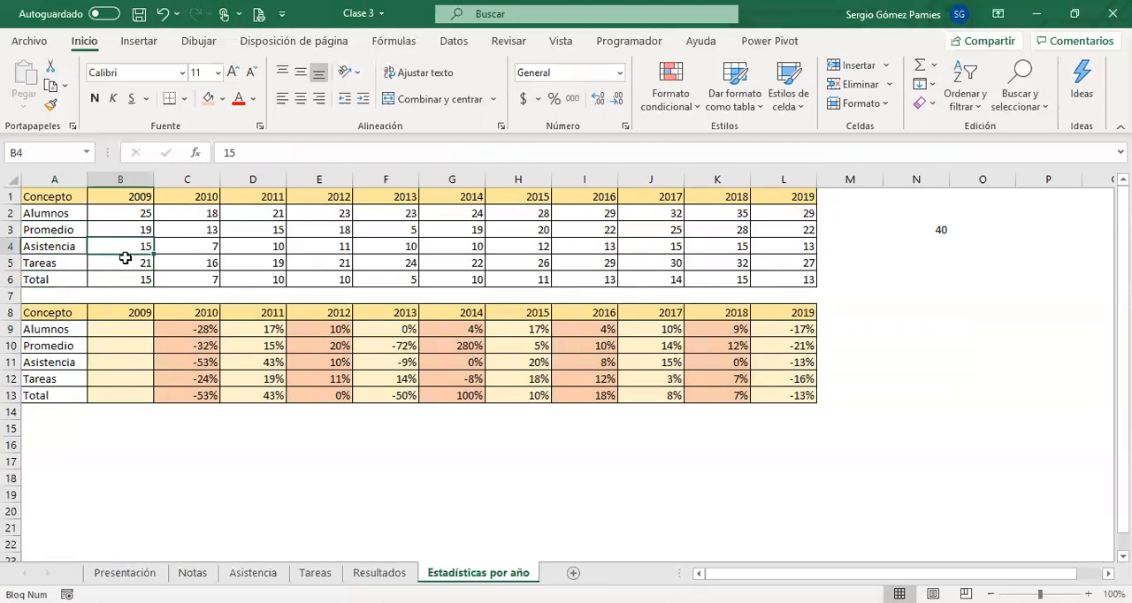
click(144, 226)
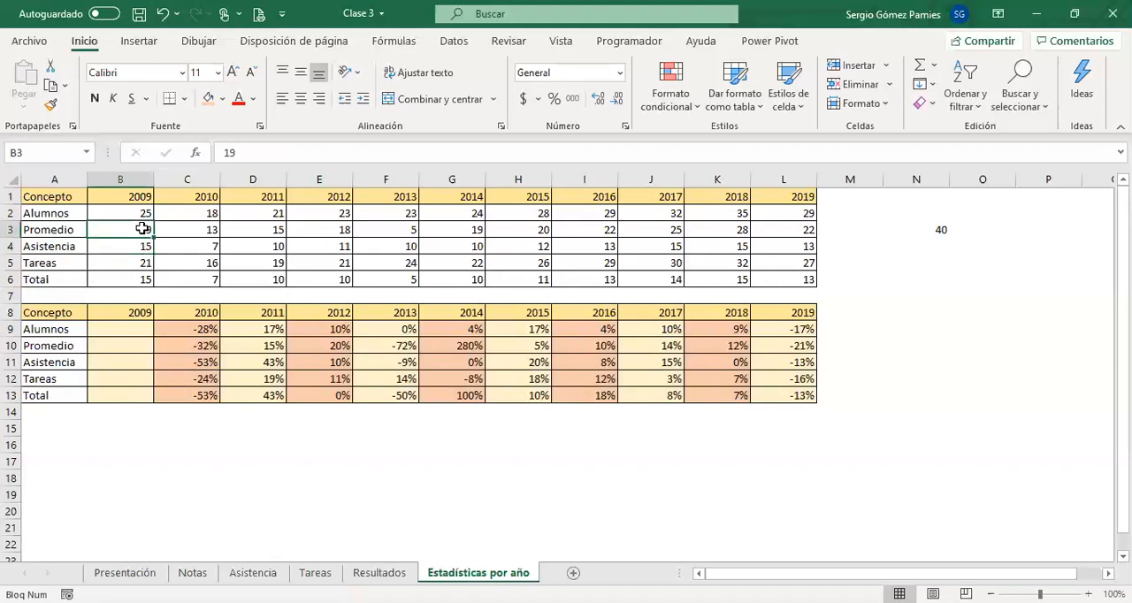
click(144, 263)
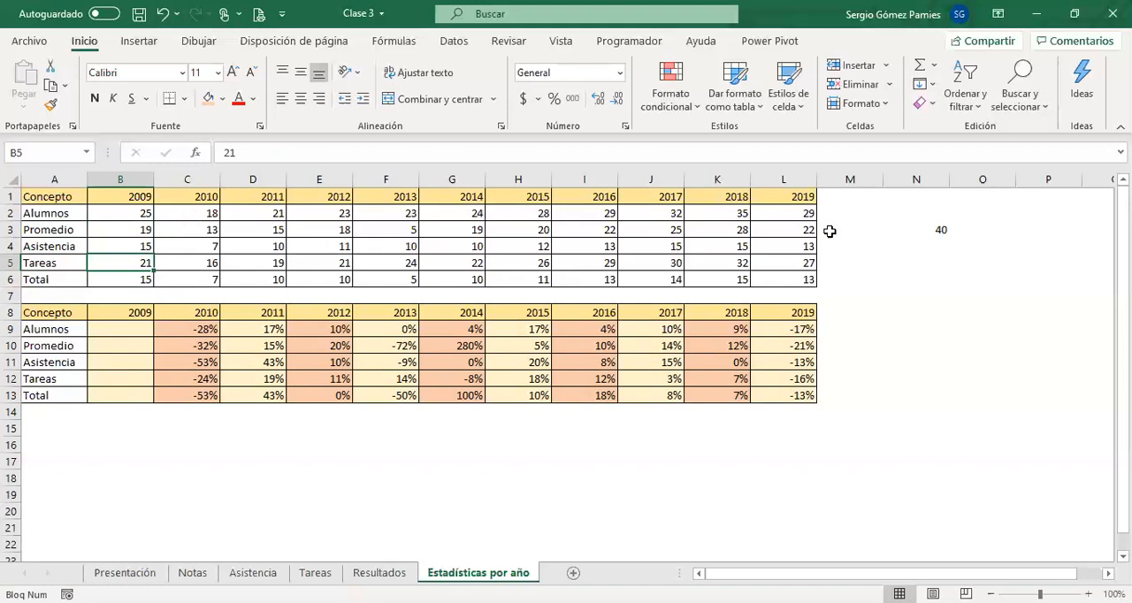
Clear the stray =8*5 formula from cell N3.
click(945, 230)
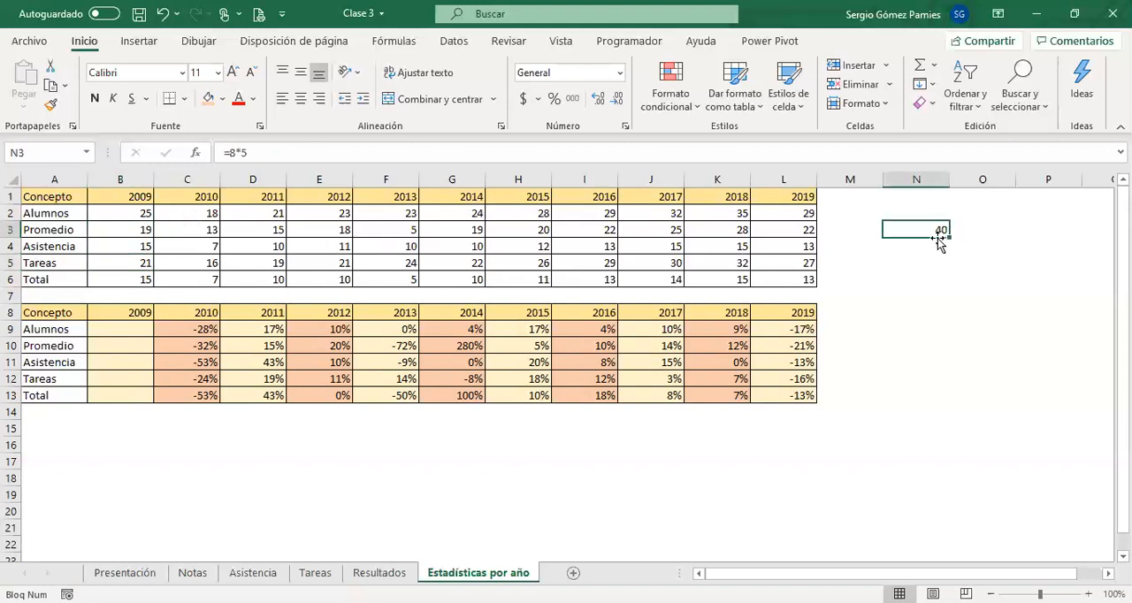
key(Delete)
Cut the percentage table in A8:L13 and paste it at A1 of a new worksheet.
drag(52, 312, 750, 400)
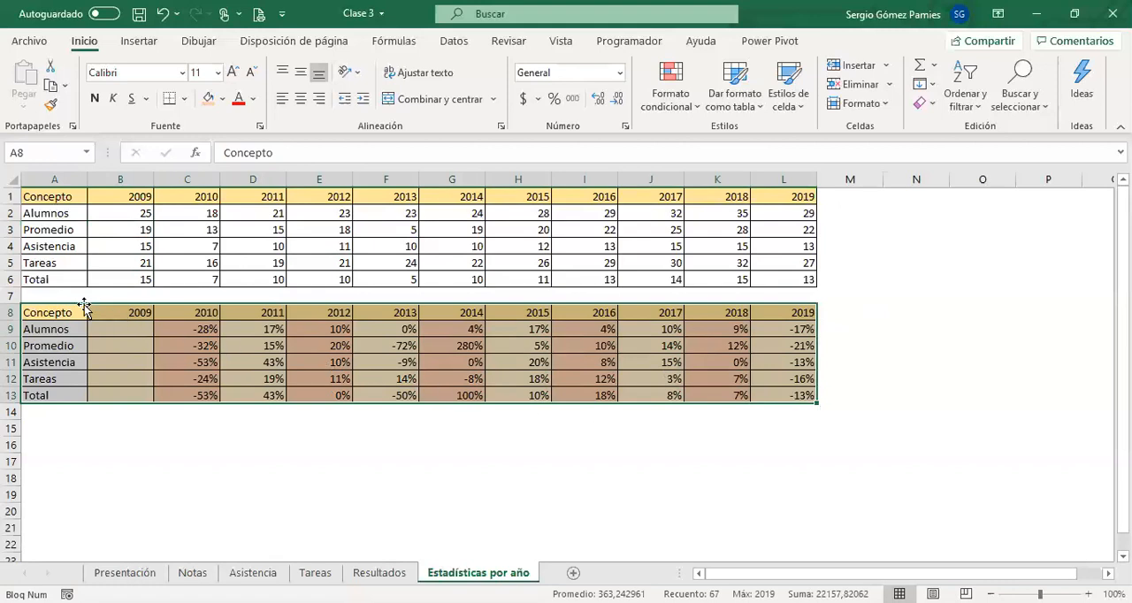
drag(65, 311, 801, 396)
key(ctrl+c)
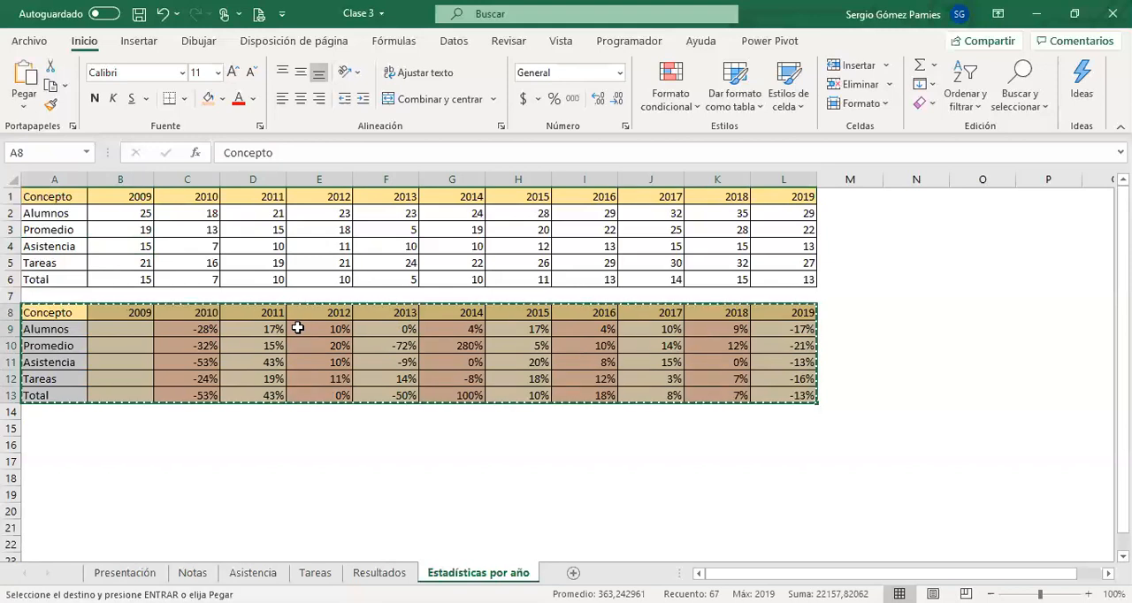
click(573, 573)
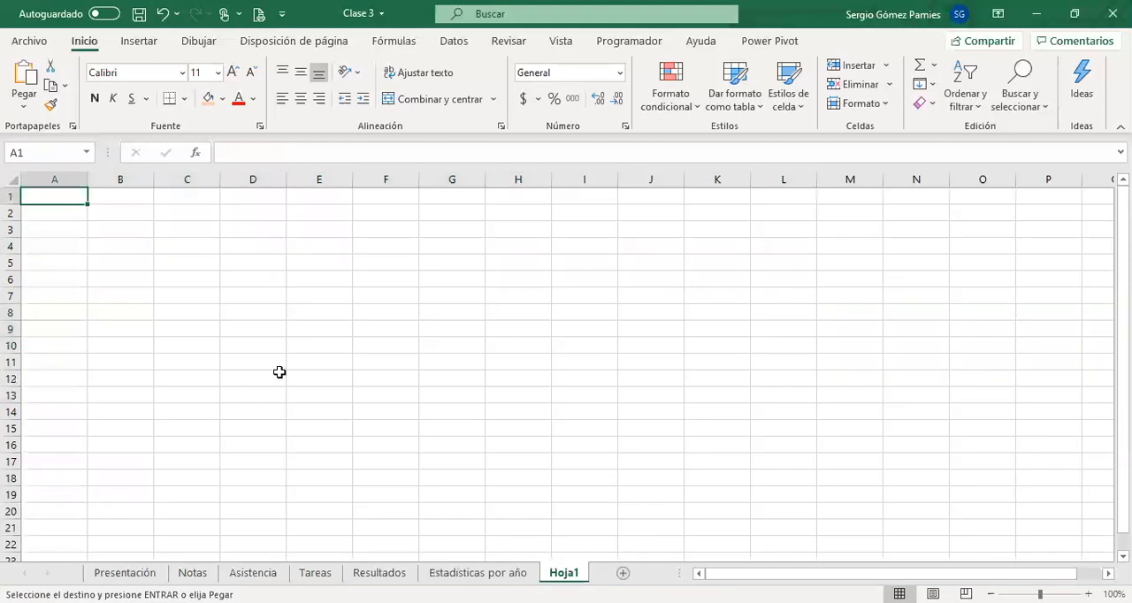
key(Return)
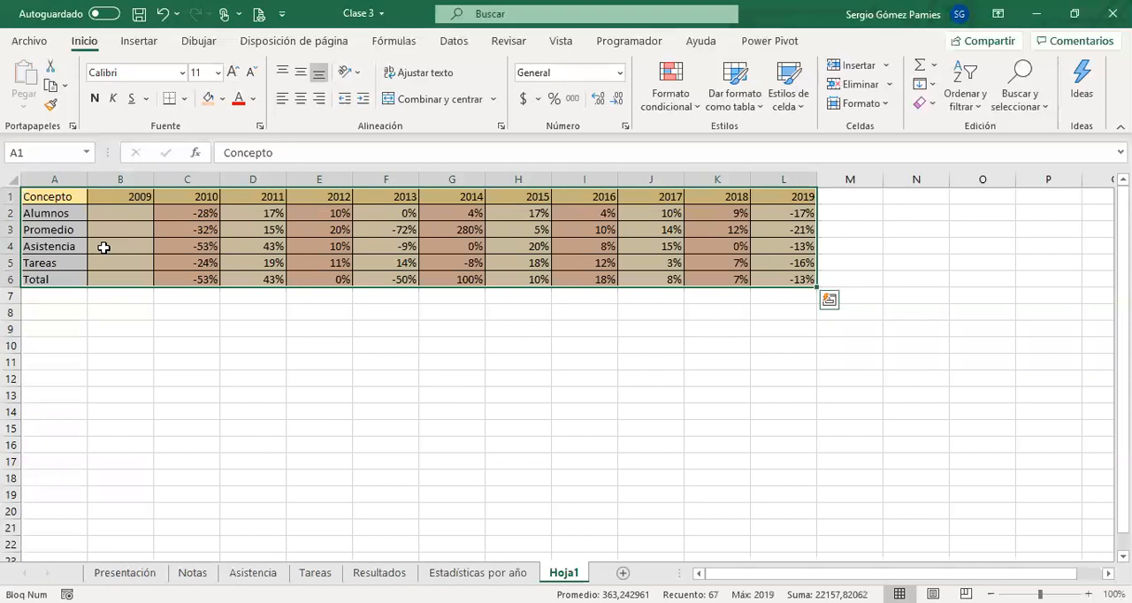
click(297, 279)
Examine how the moved table's C2 formula references cells on the Estadísticas por año sheet, comparing both sheets.
click(176, 213)
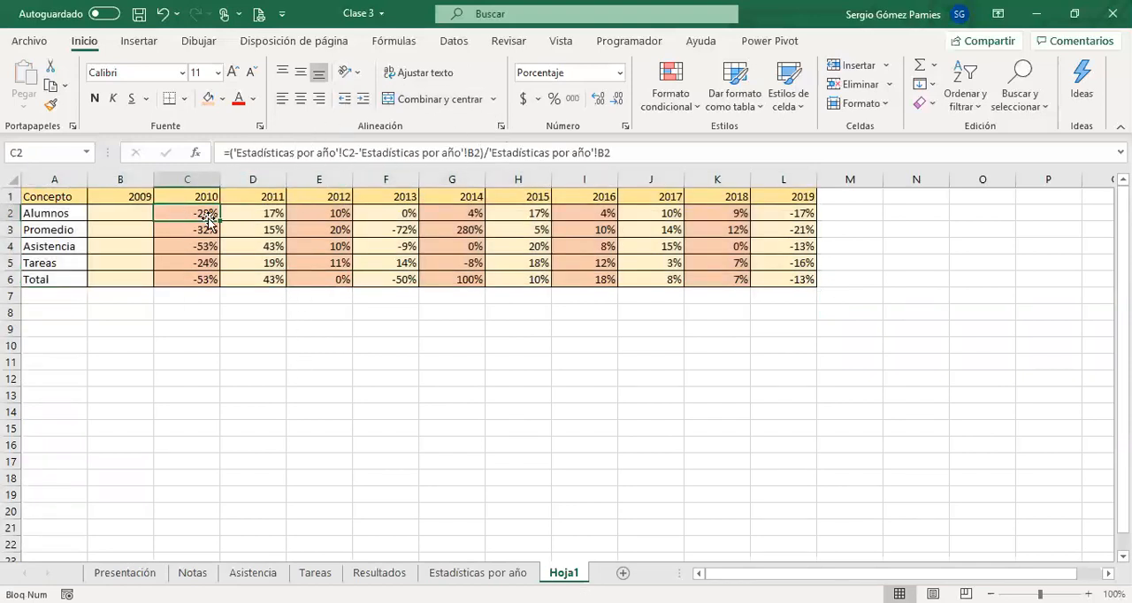
click(509, 573)
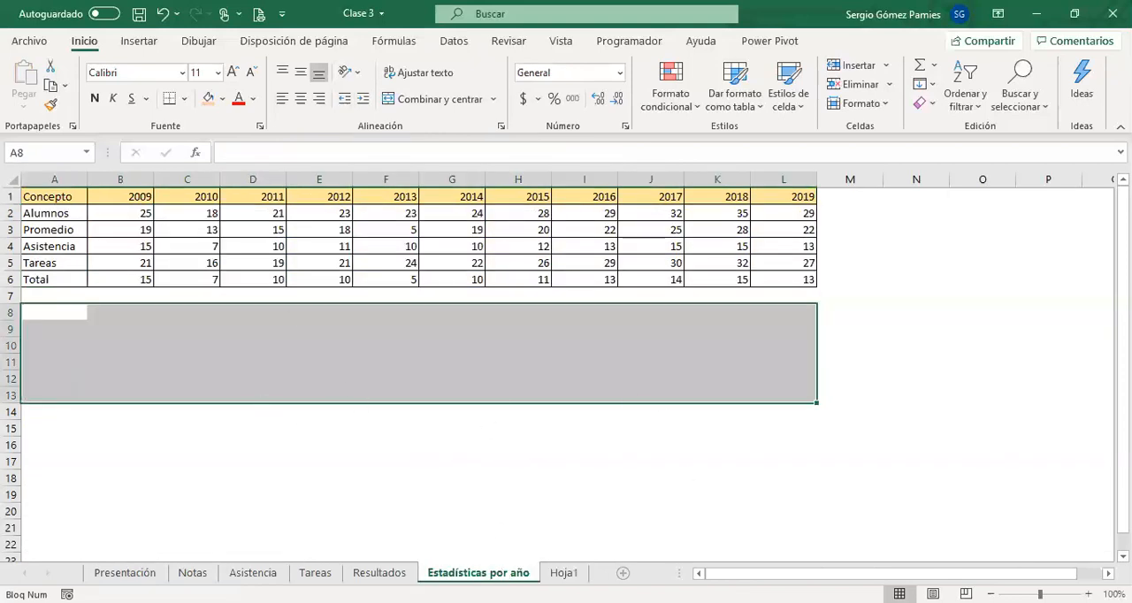
click(564, 573)
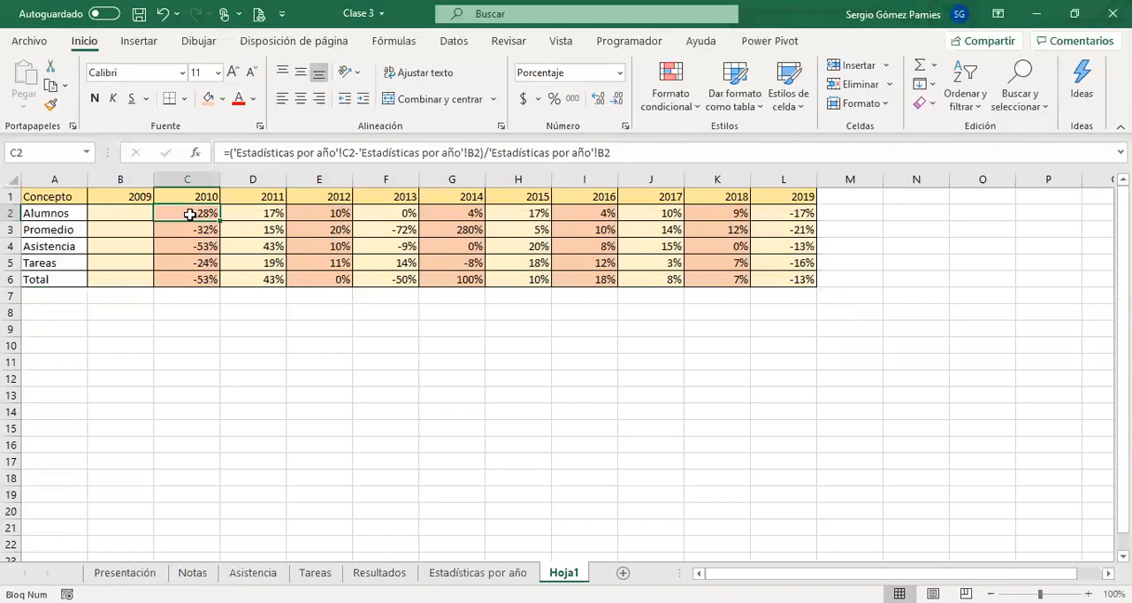
drag(232, 152, 355, 155)
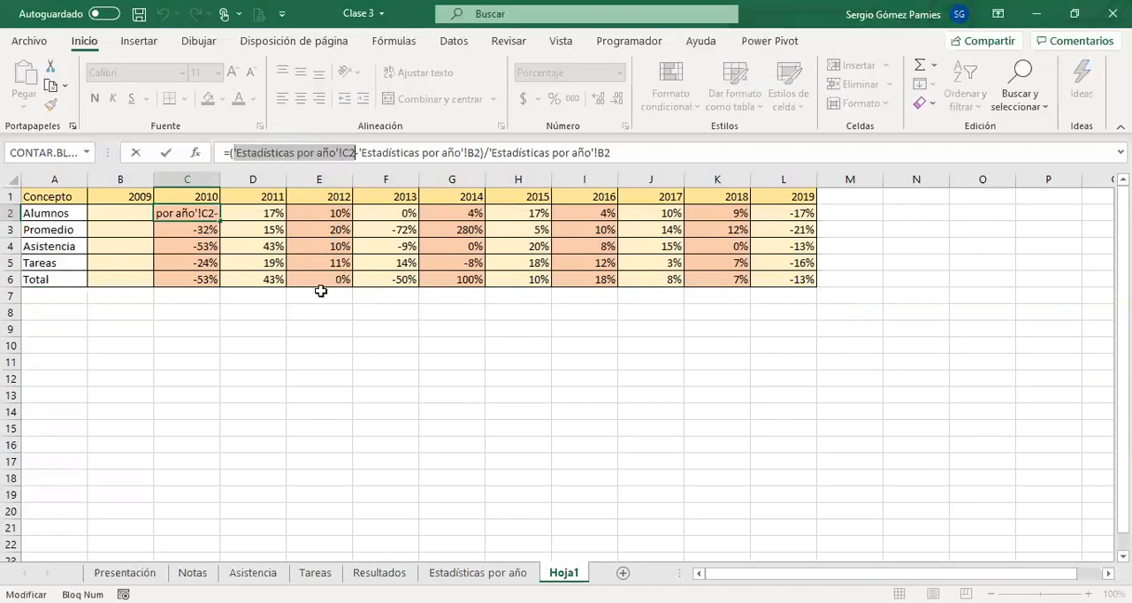
key(Escape)
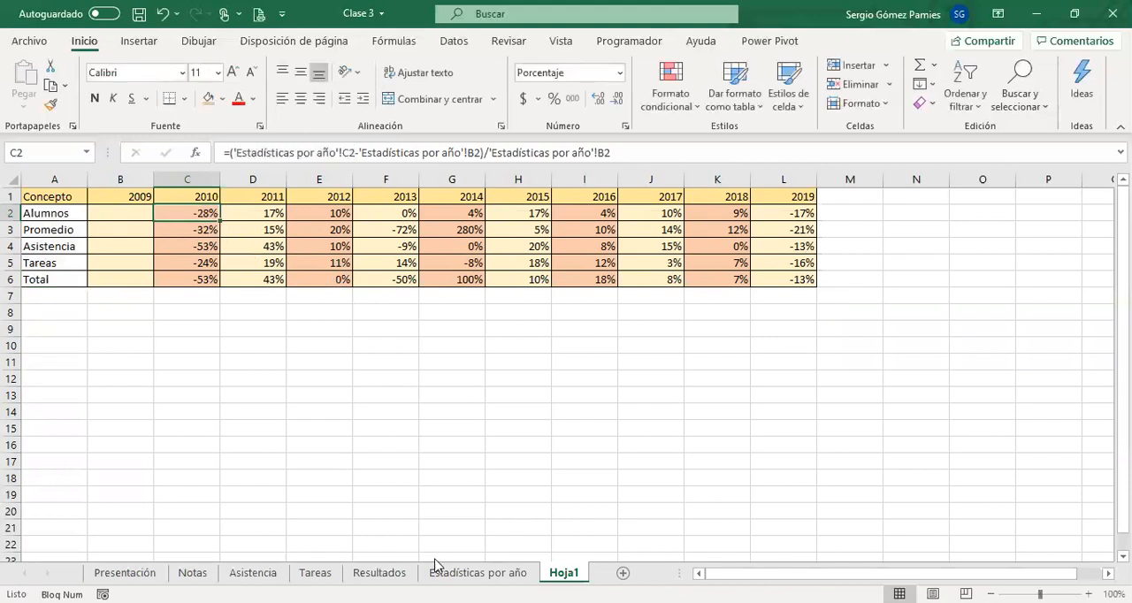
click(478, 572)
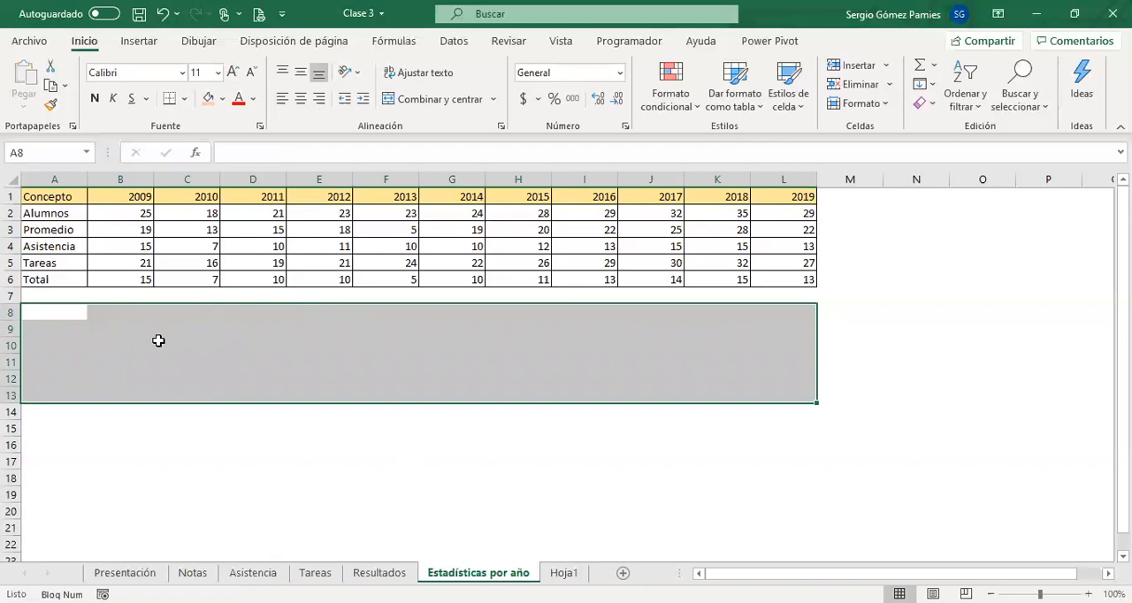
click(564, 572)
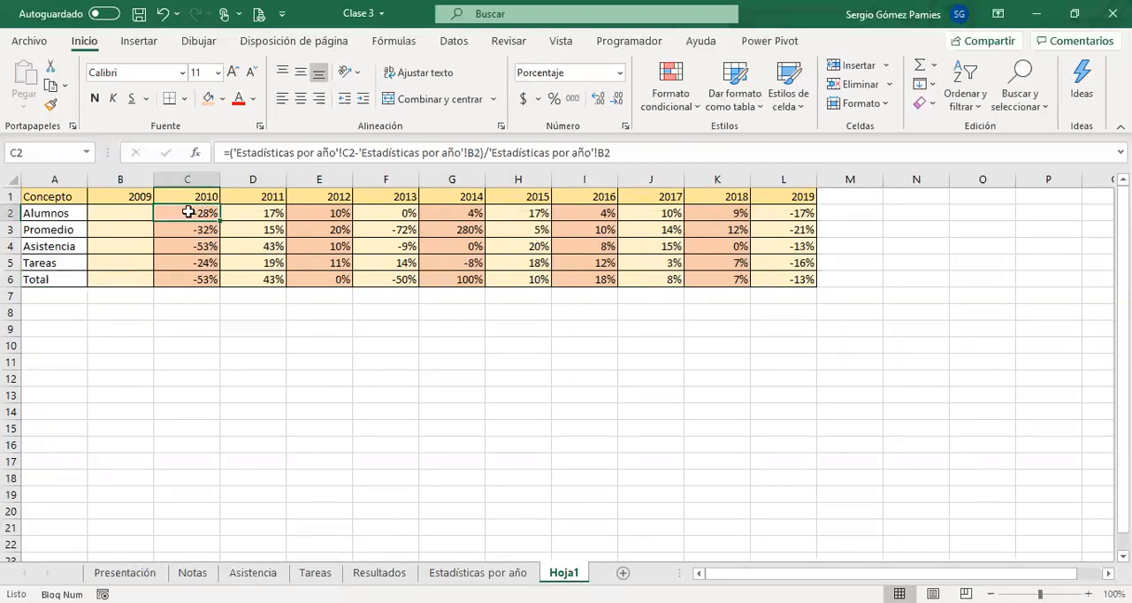
drag(294, 152, 353, 154)
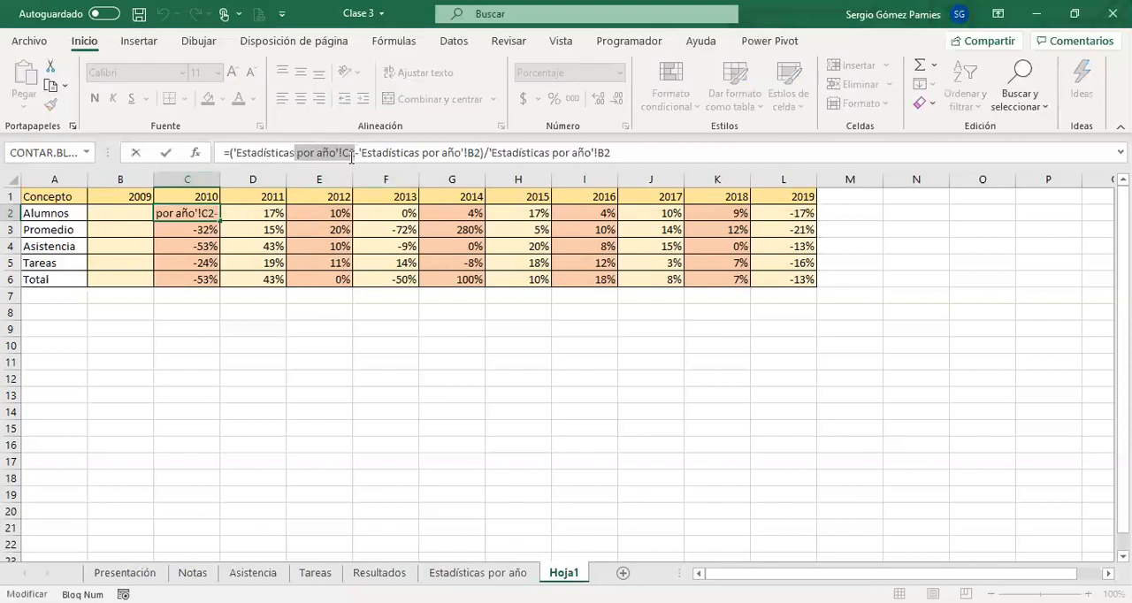
drag(345, 154, 232, 152)
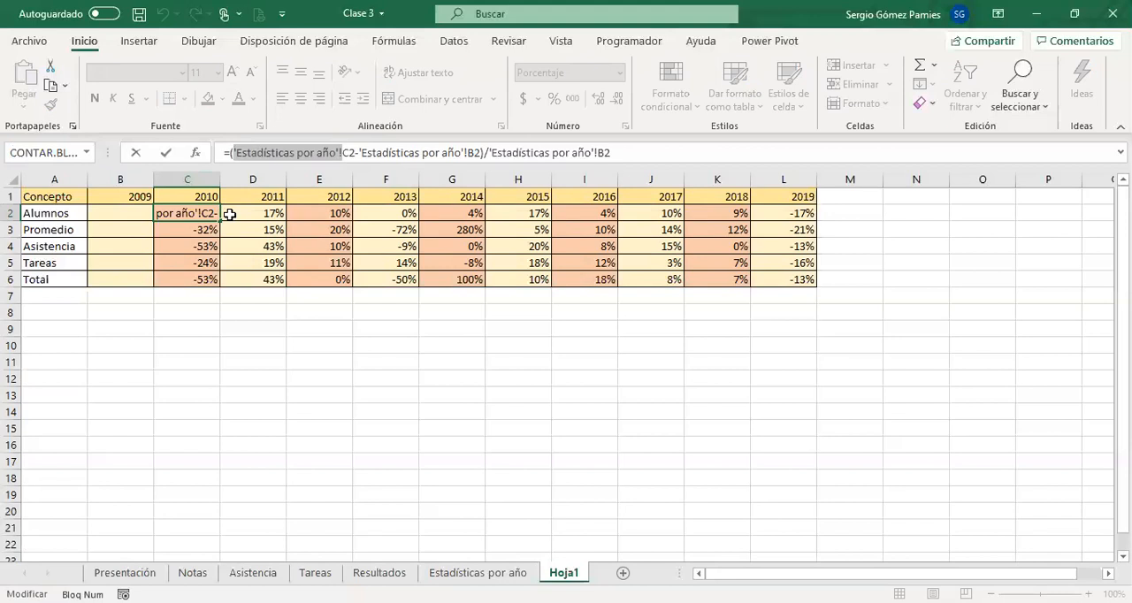
key(Escape)
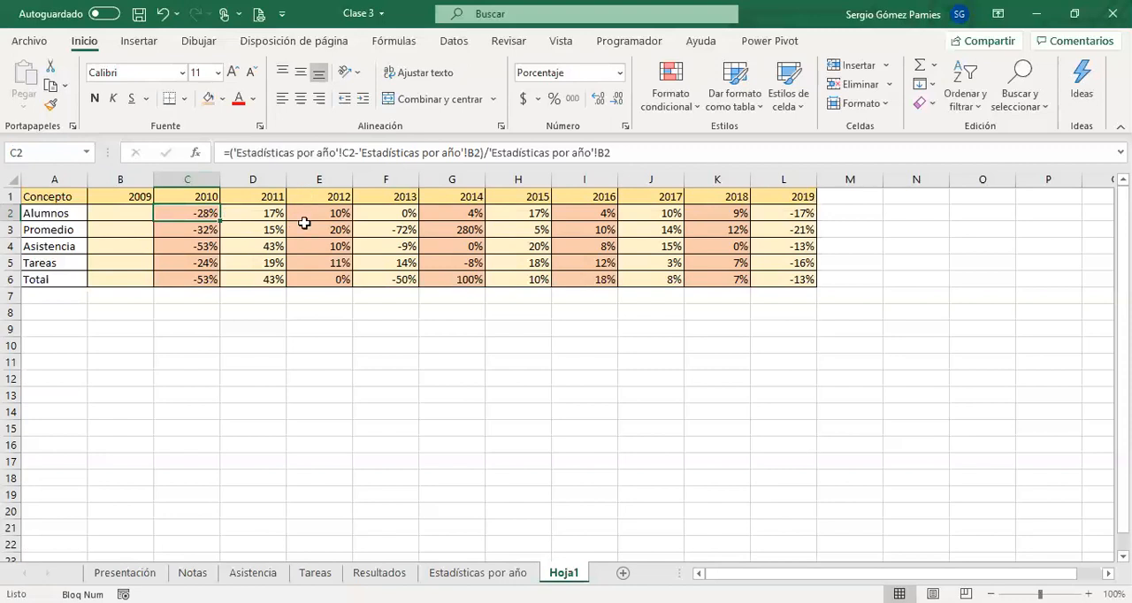
Hide the Estadísticas por año worksheet.
click(453, 575)
right_click(453, 575)
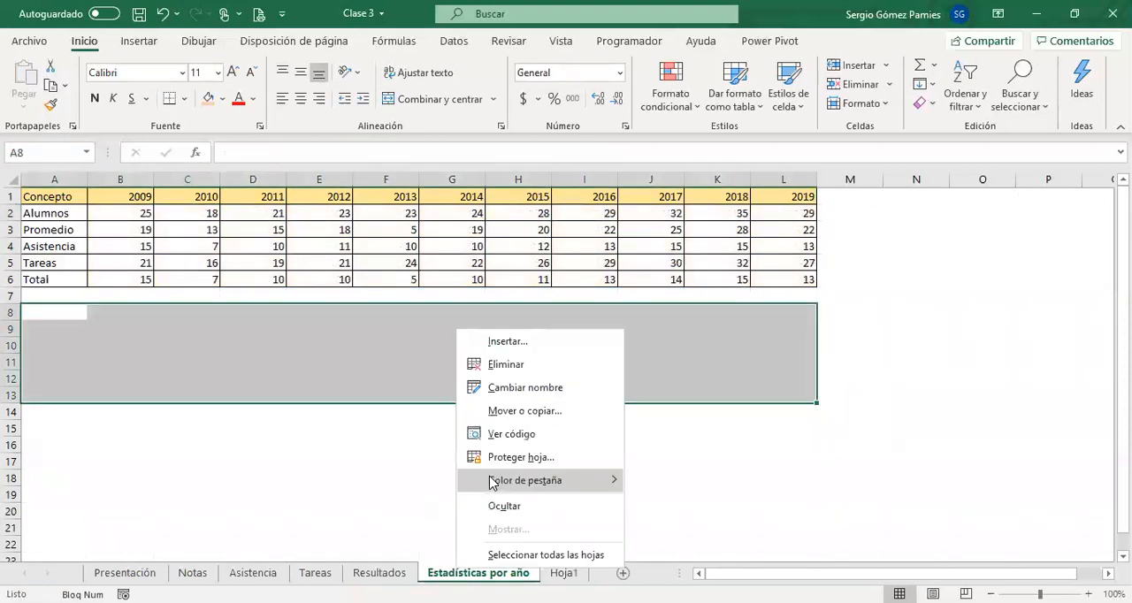
click(491, 506)
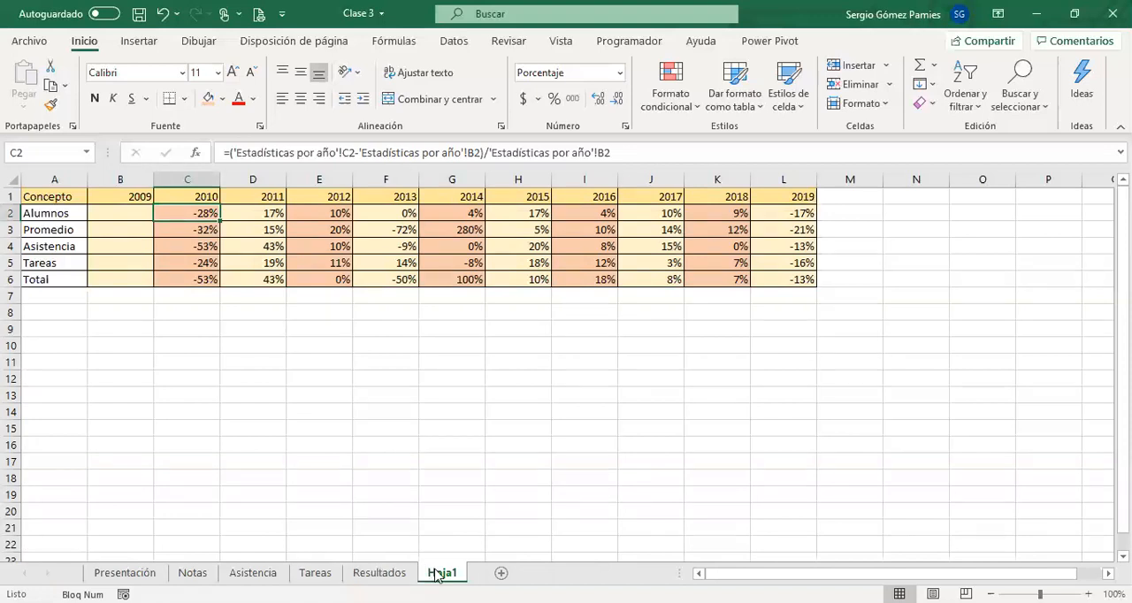
Examine the sheet name and cell reference parts inside the formula of cell C2 on Hoja1.
drag(199, 214, 575, 262)
click(211, 218)
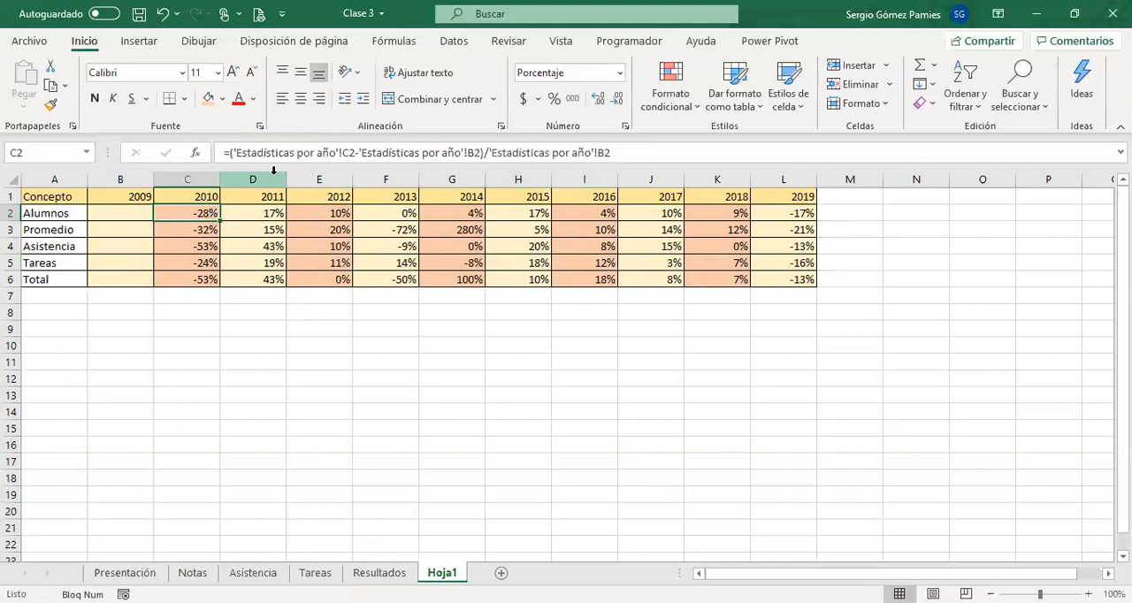
drag(228, 153, 357, 158)
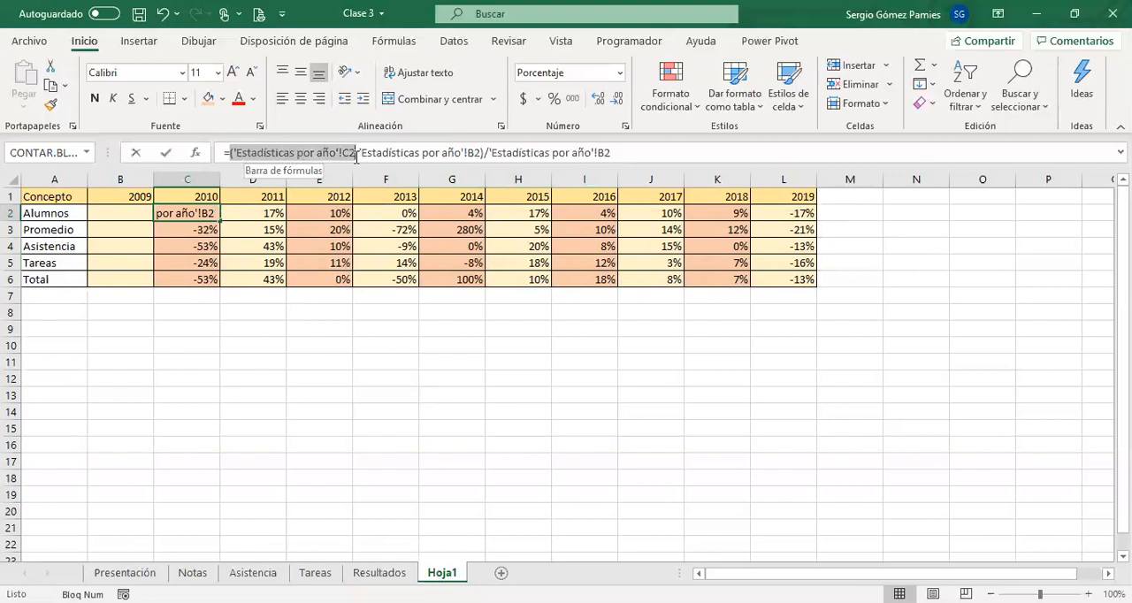
click(337, 156)
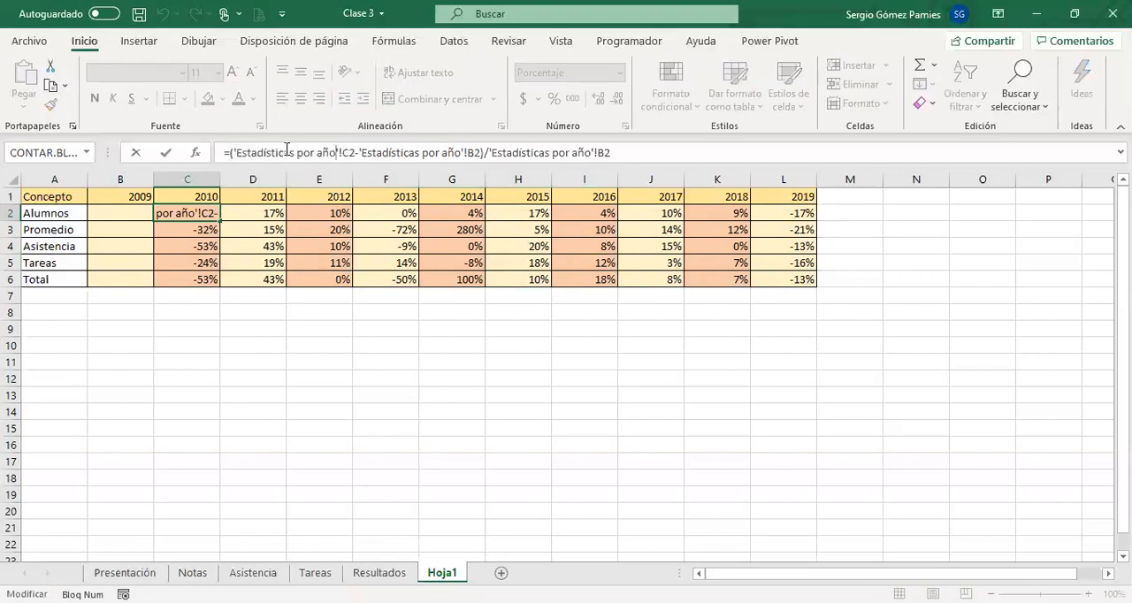
drag(233, 153, 340, 158)
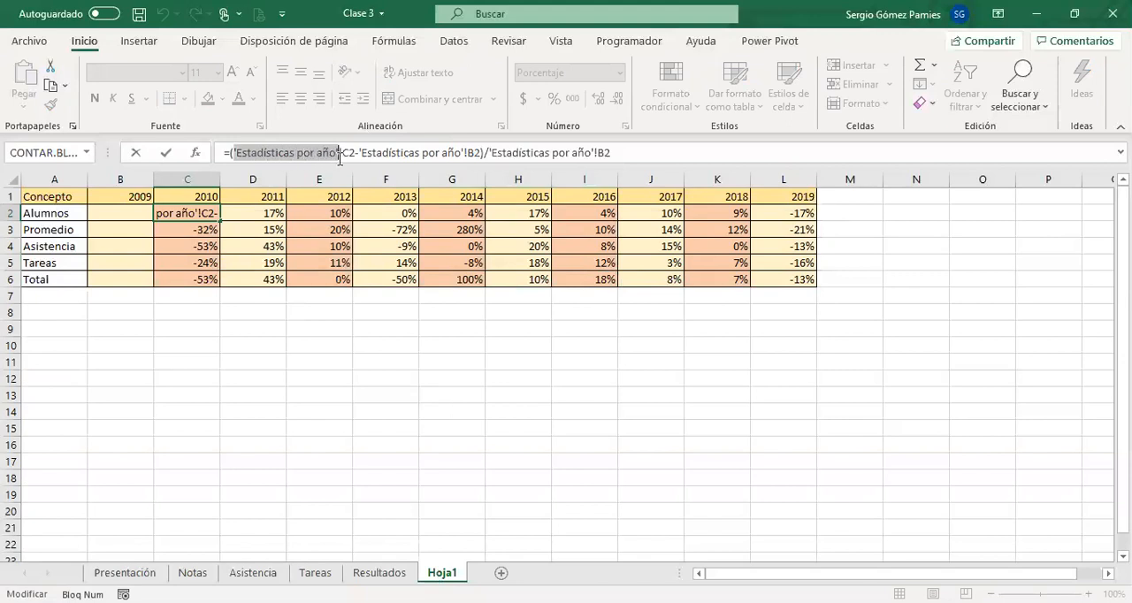
click(343, 158)
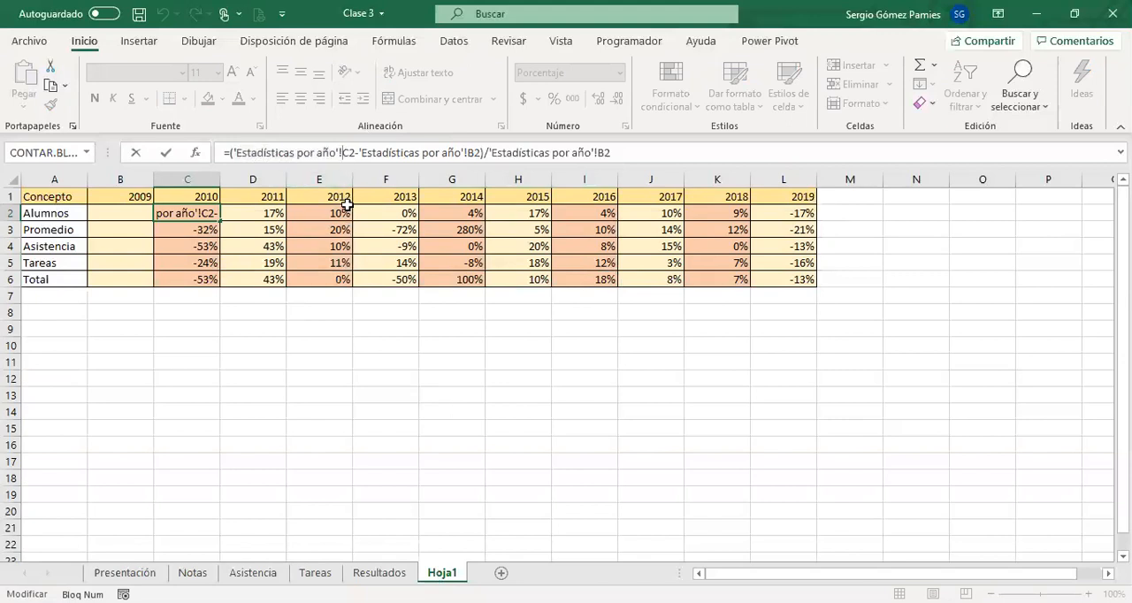
drag(343, 153, 233, 153)
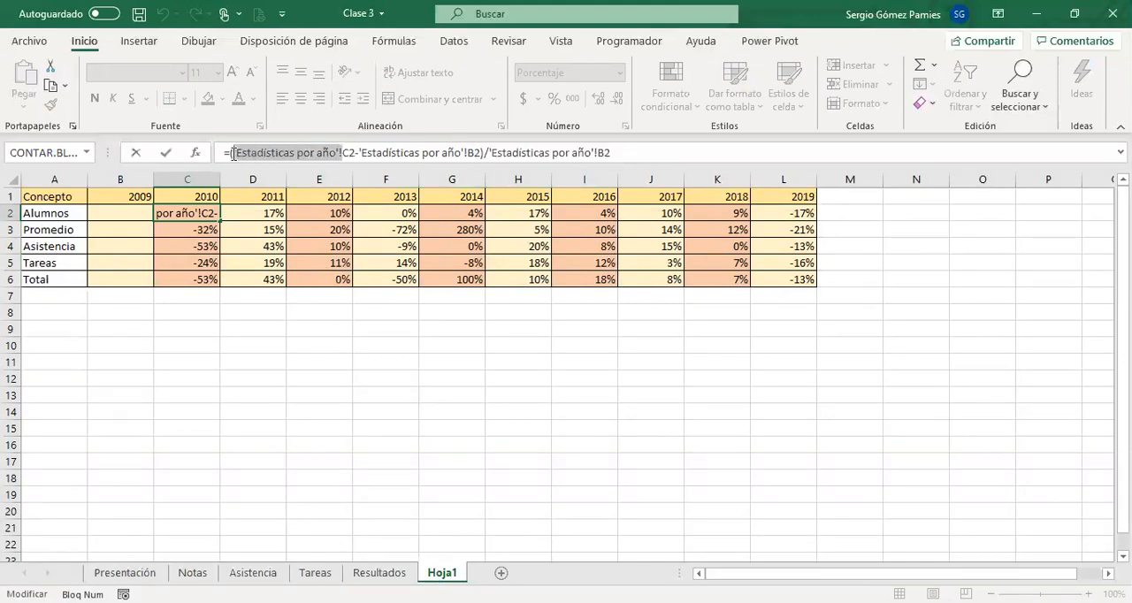
click(341, 153)
drag(343, 154, 358, 153)
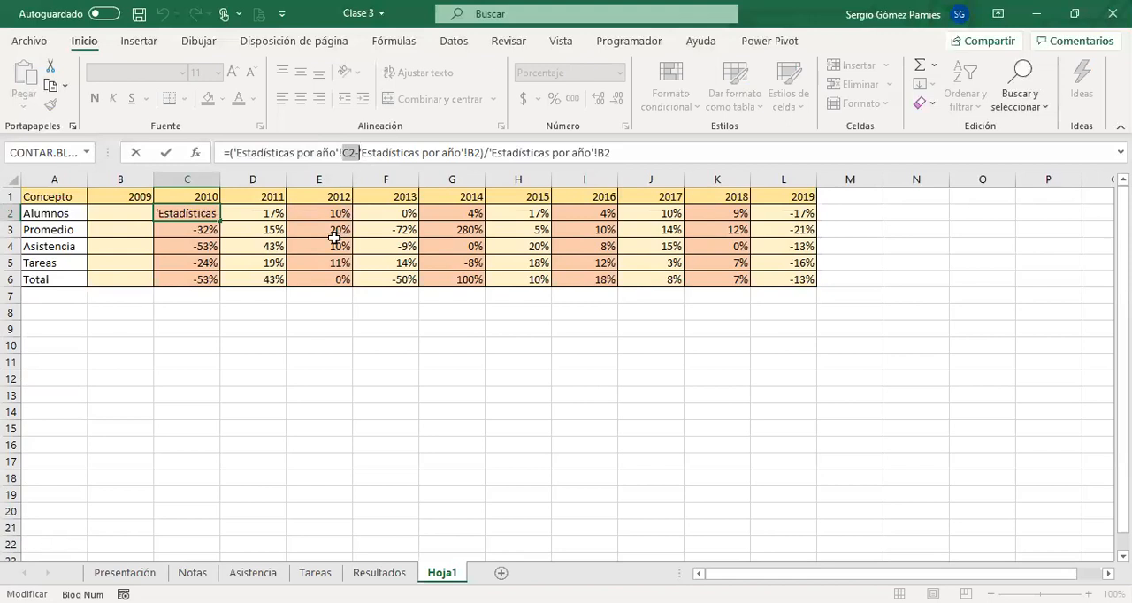
key(Escape)
click(291, 378)
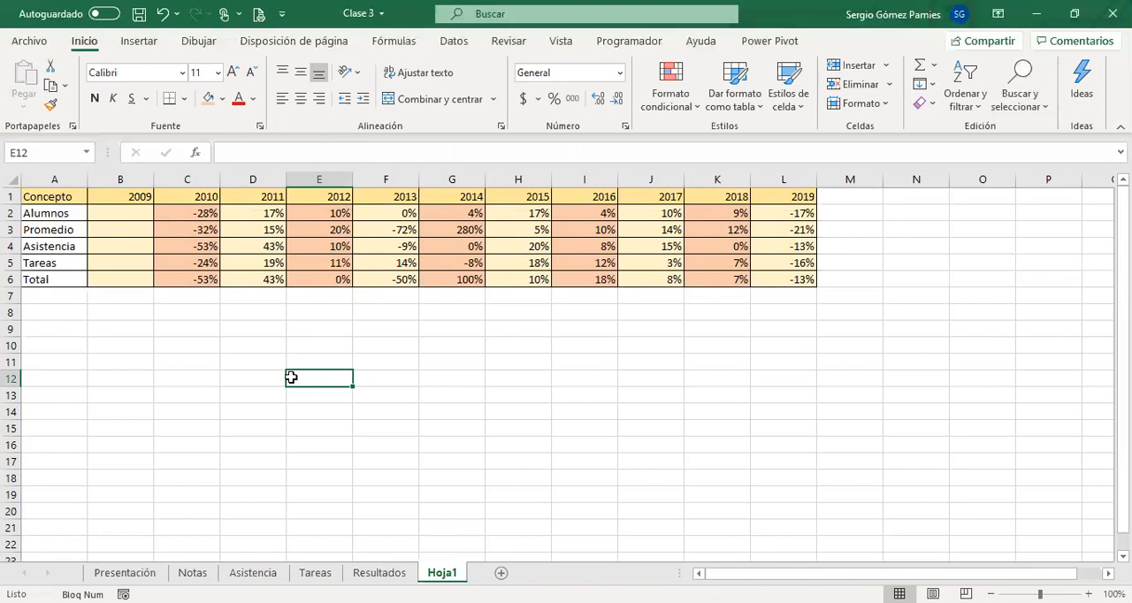
Inspect the parenthesised subtraction in C2's formula and leave the cell without saving any edit.
click(170, 218)
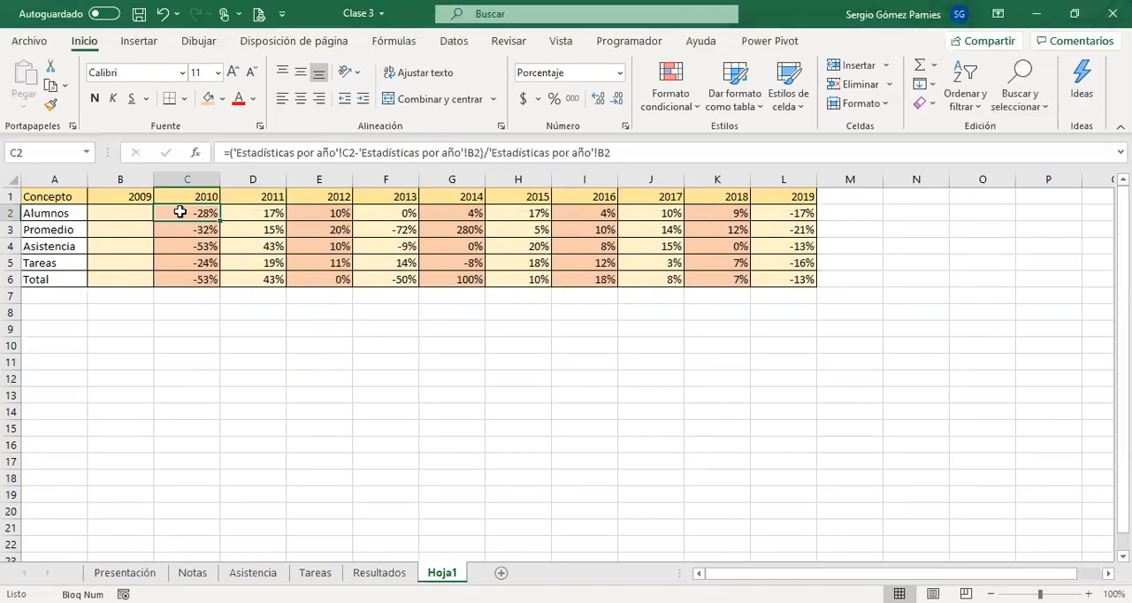
drag(228, 152, 483, 154)
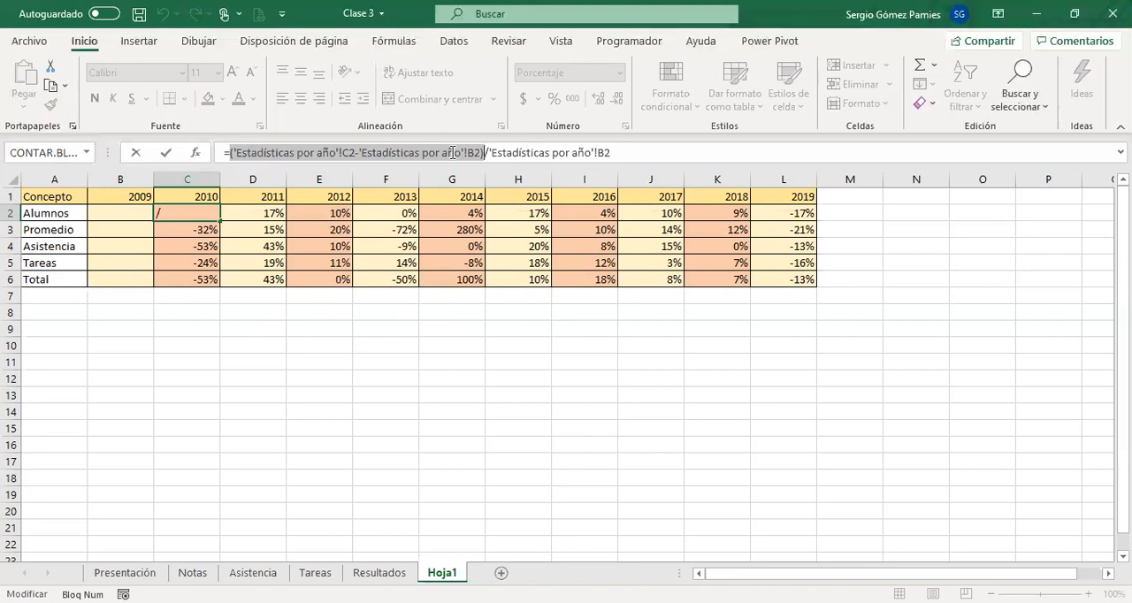
click(315, 350)
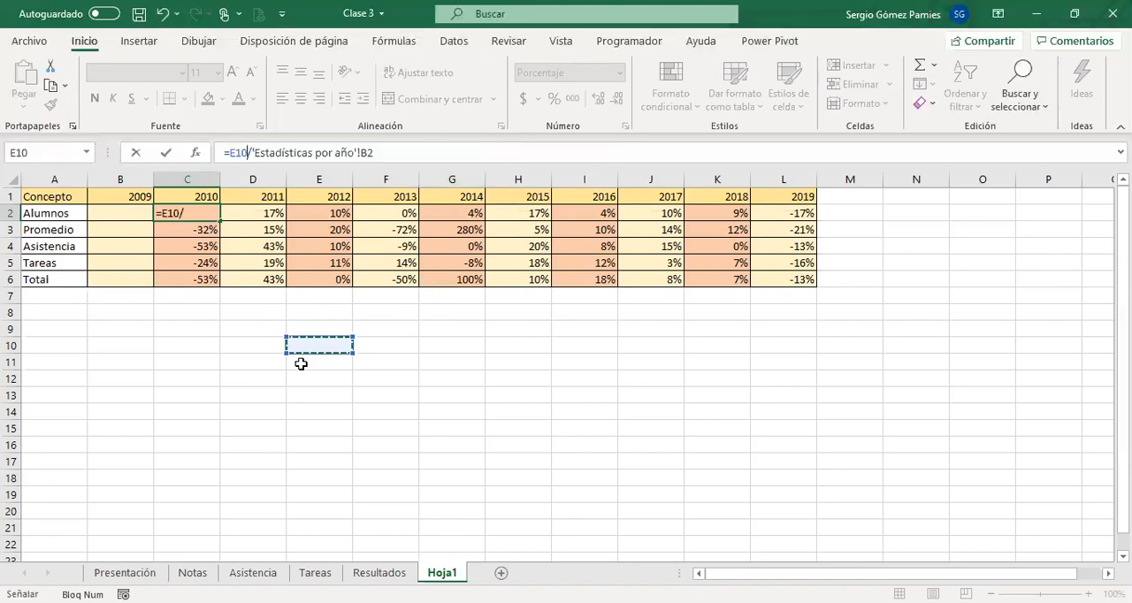
key(Escape)
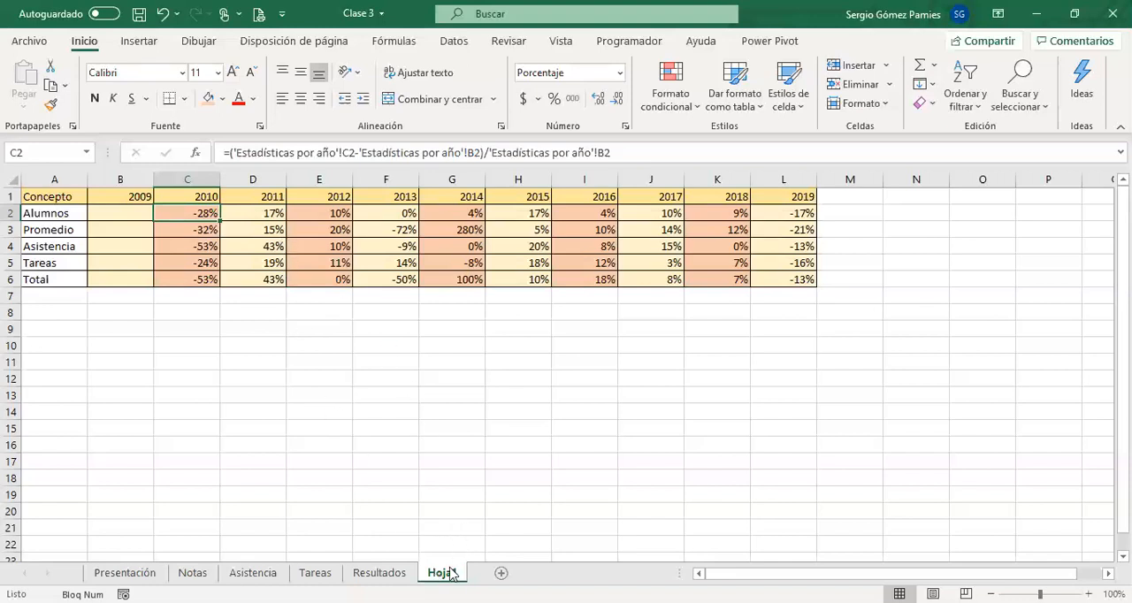
Look over the Resultados sheet's student table and minimum parameters, and return to Hoja1.
click(382, 573)
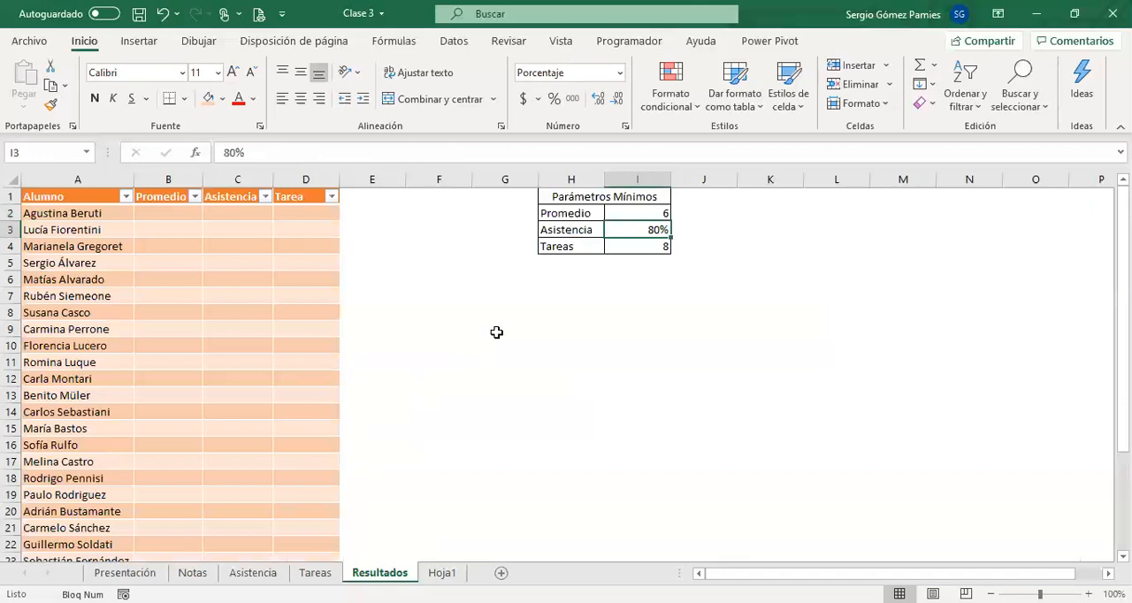
click(553, 296)
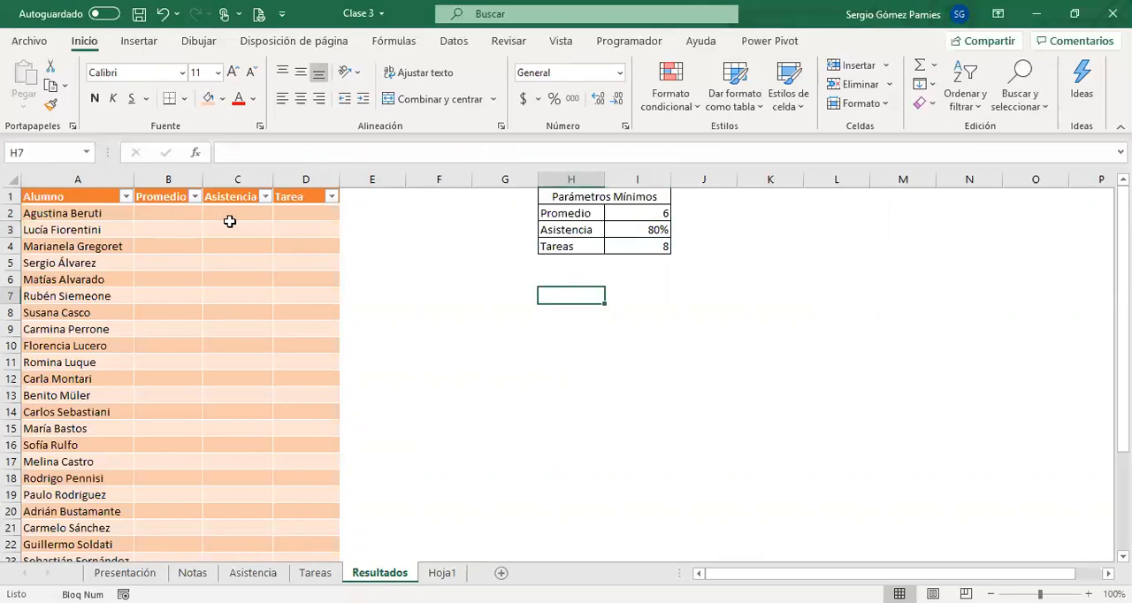
click(175, 218)
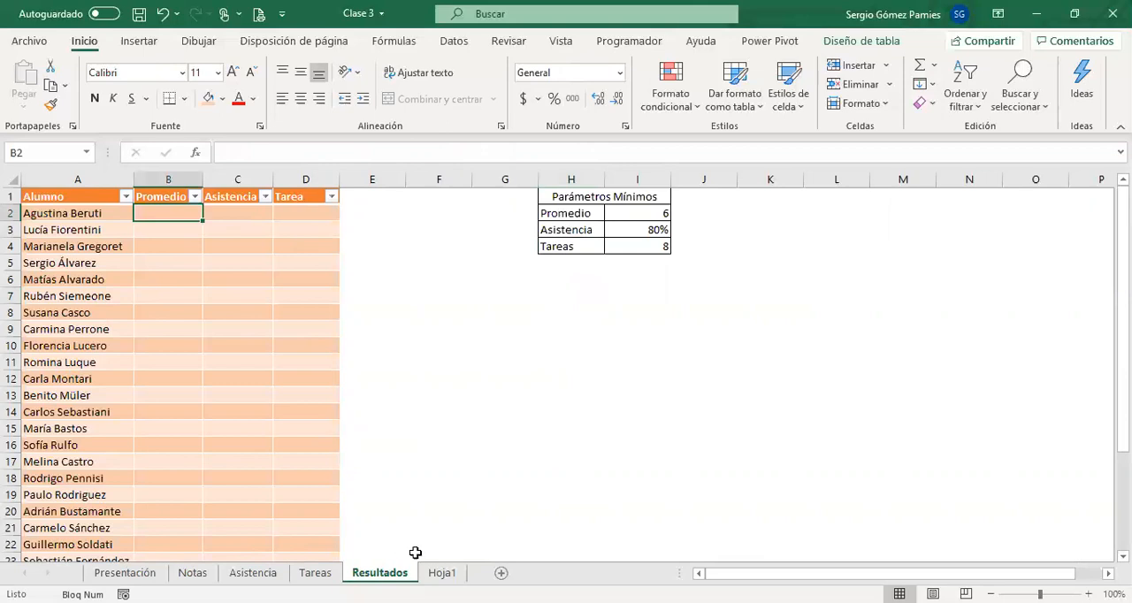
click(442, 574)
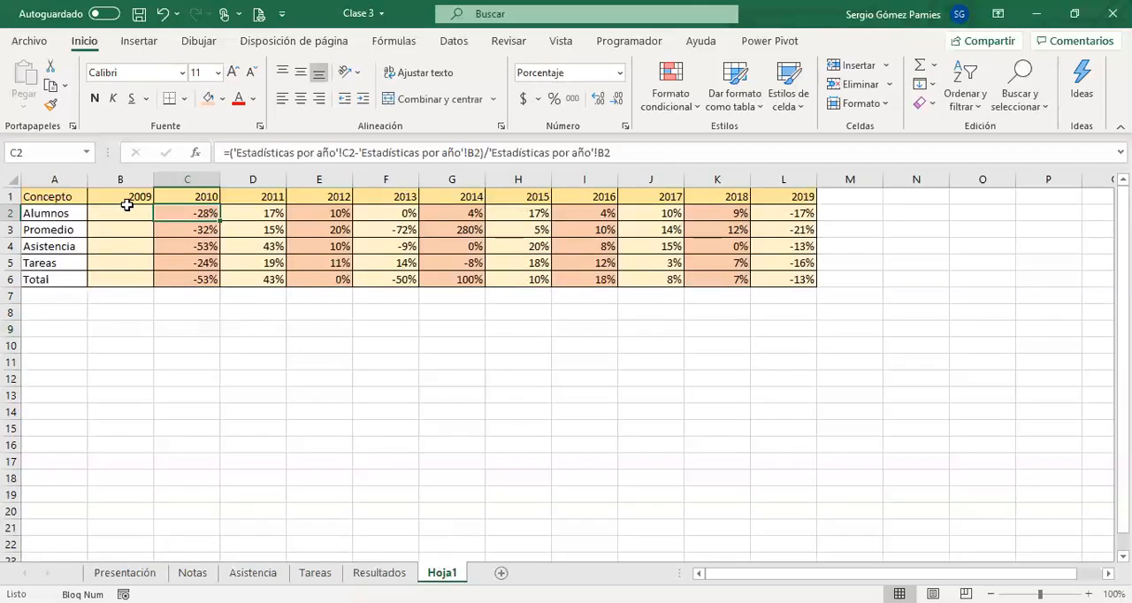
Enter the plain text NO APLICA in cell B2, the 2009 value for Alumnos.
click(121, 212)
drag(100, 215, 107, 274)
click(105, 216)
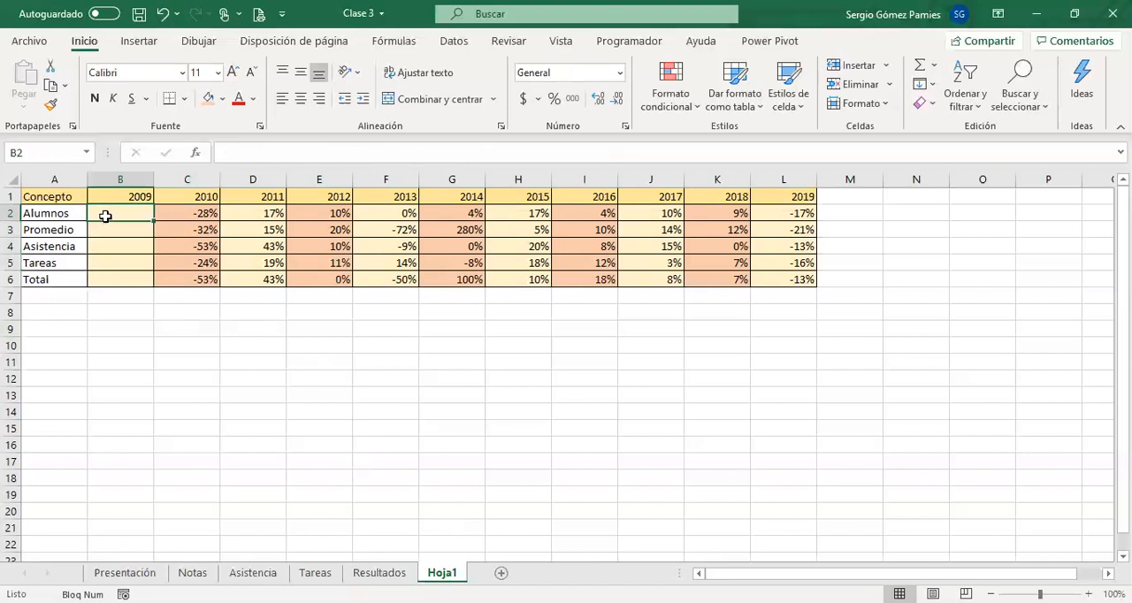
text(no)
key(BackSpace)
key(BackSpace)
key(Caps_Lock)
text(NO A)
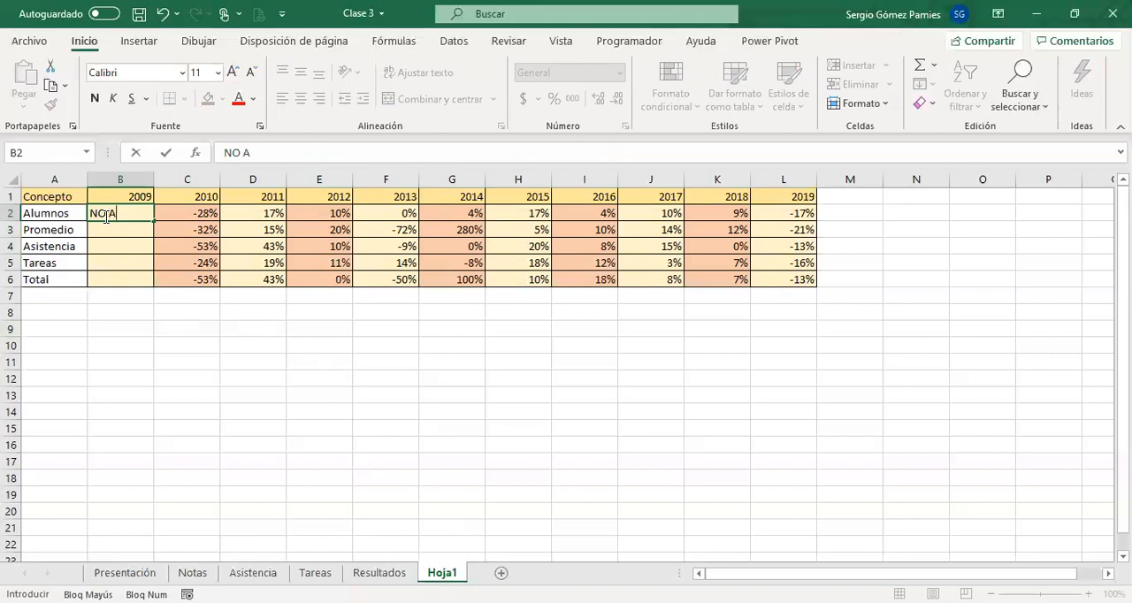
text(PLICA)
key(Return)
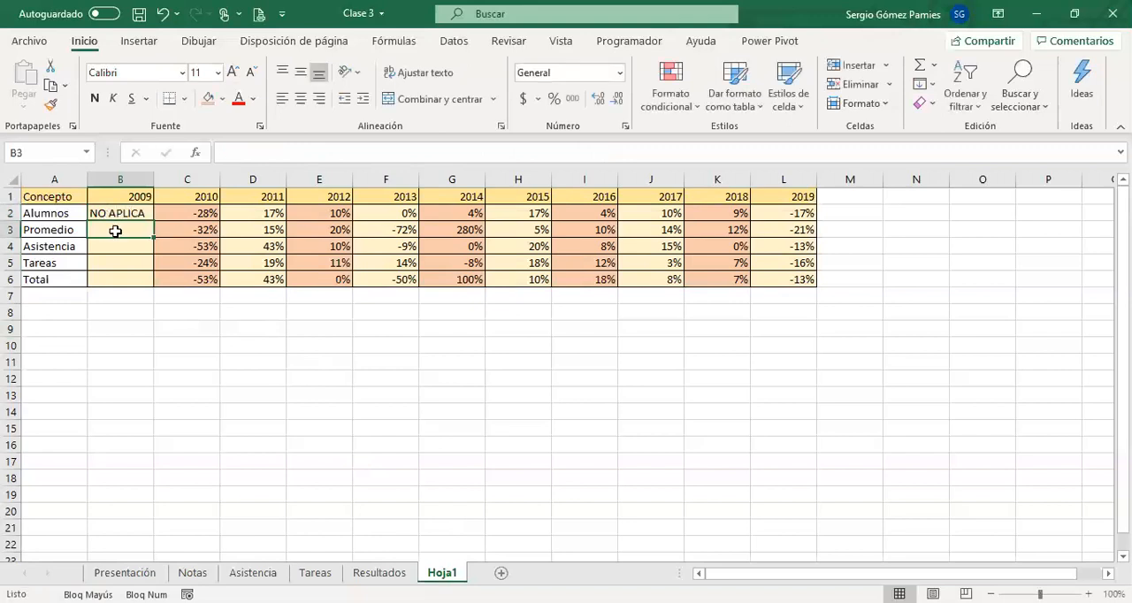
Replace the content of B2 with the unquoted formula =NO APLICA.
click(119, 213)
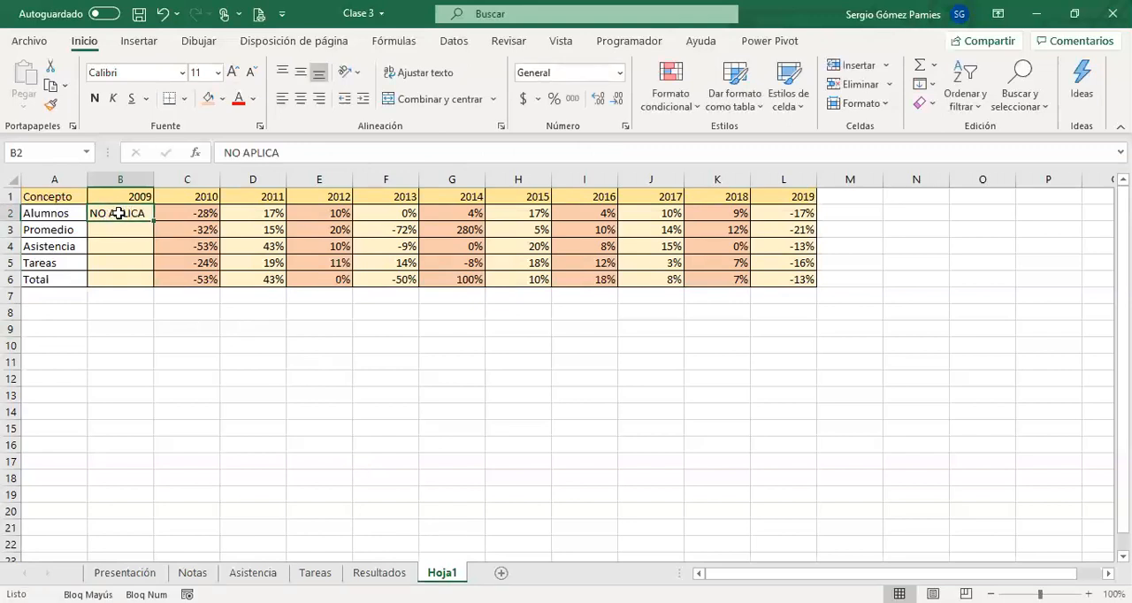
text(=N)
key(Return)
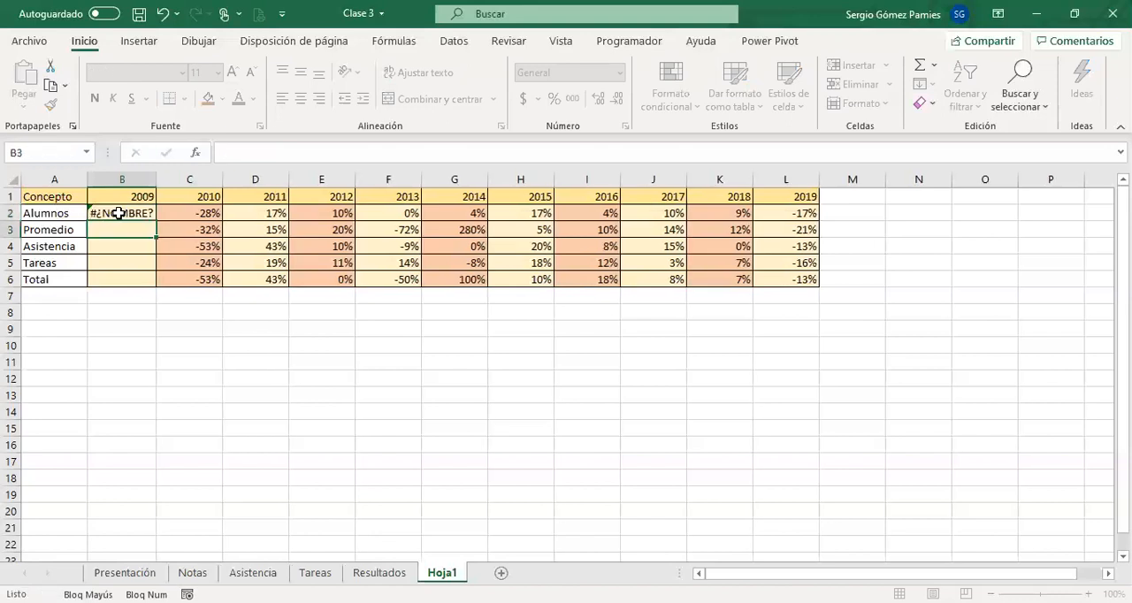
Add quotation marks around the text in B2's formula so it reads ="NO APLICA".
click(126, 213)
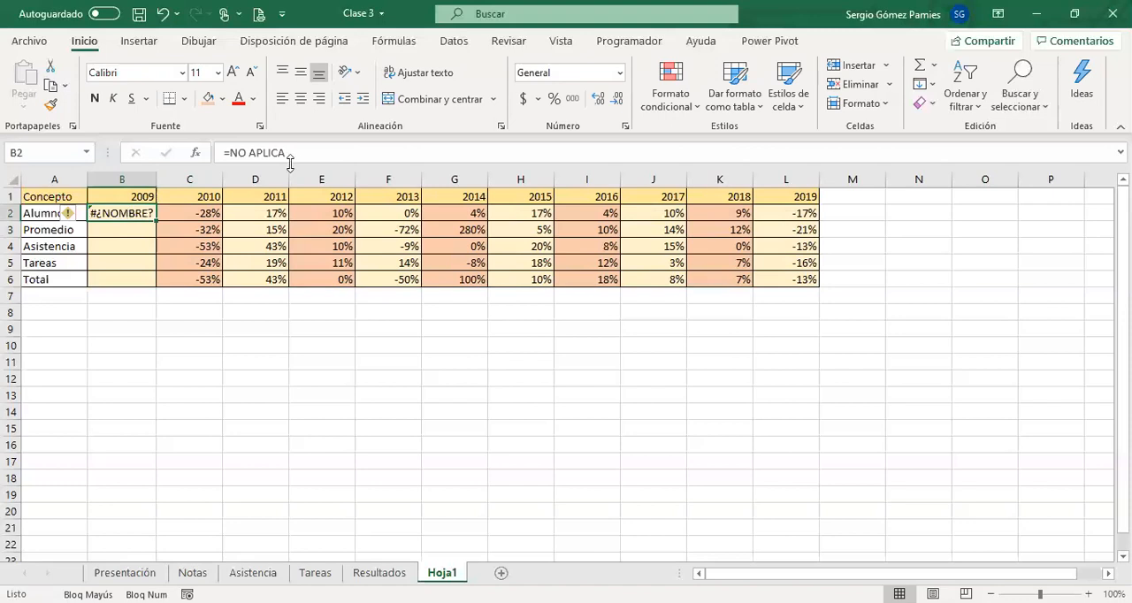
click(226, 152)
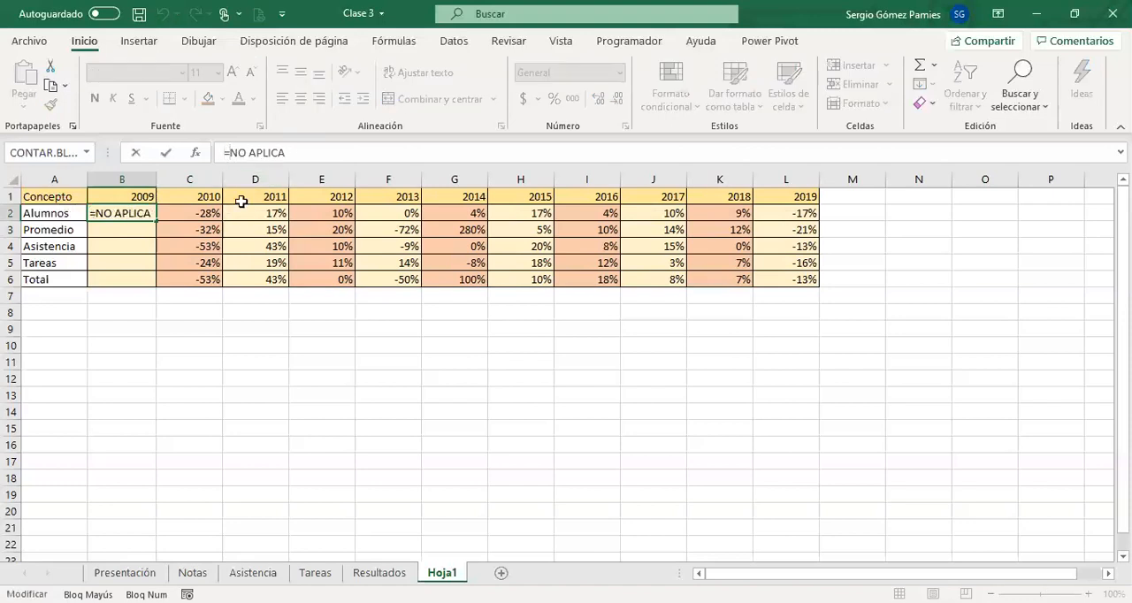
drag(229, 152, 286, 153)
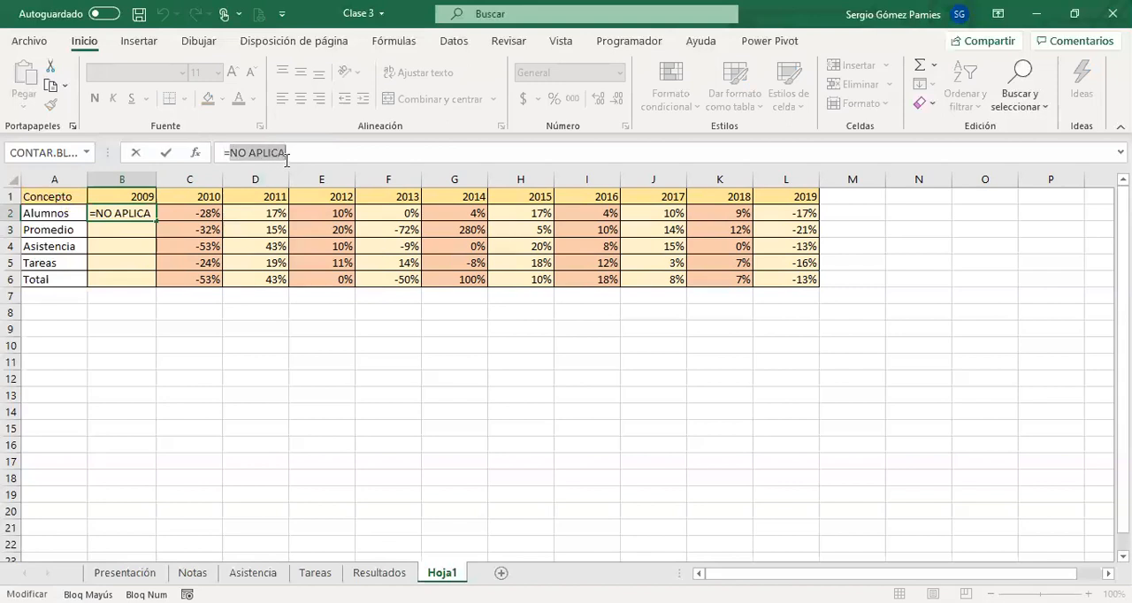
click(229, 152)
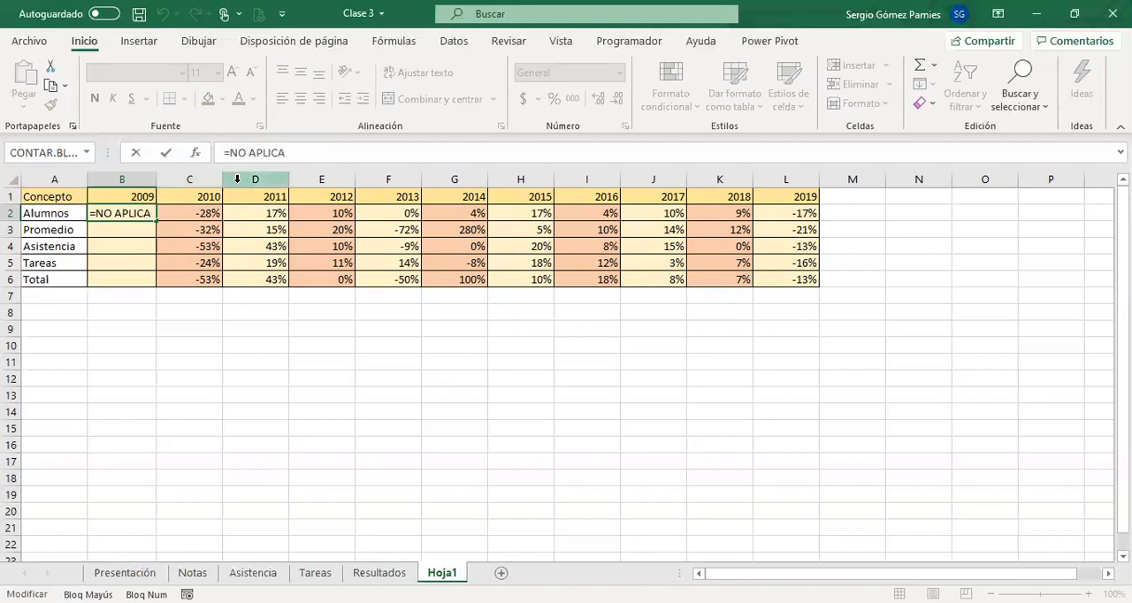
text(")
key(End)
text(")
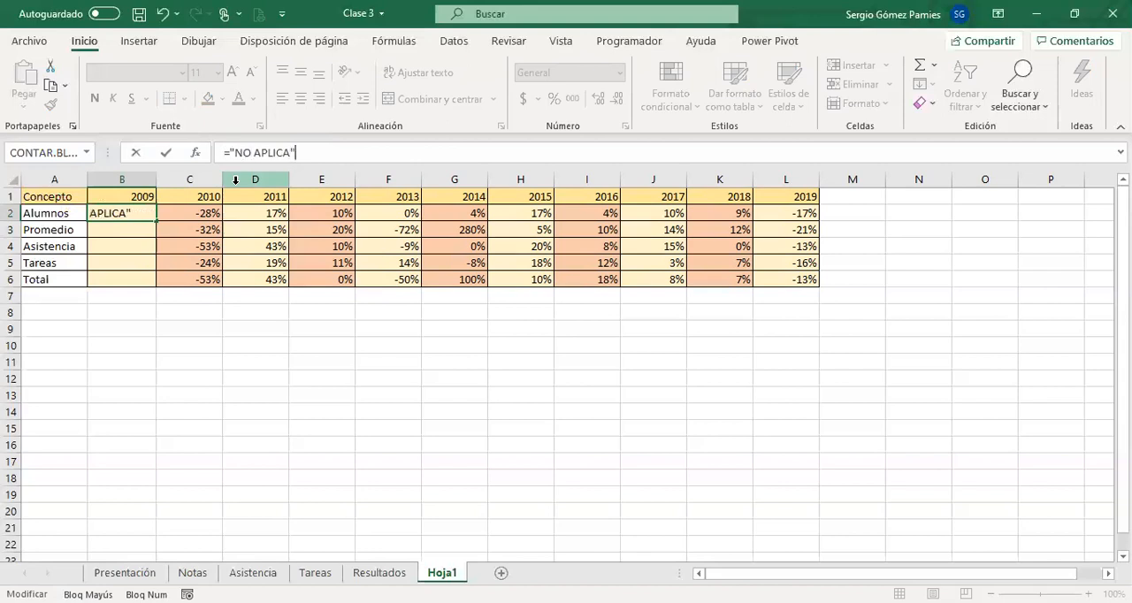
key(Return)
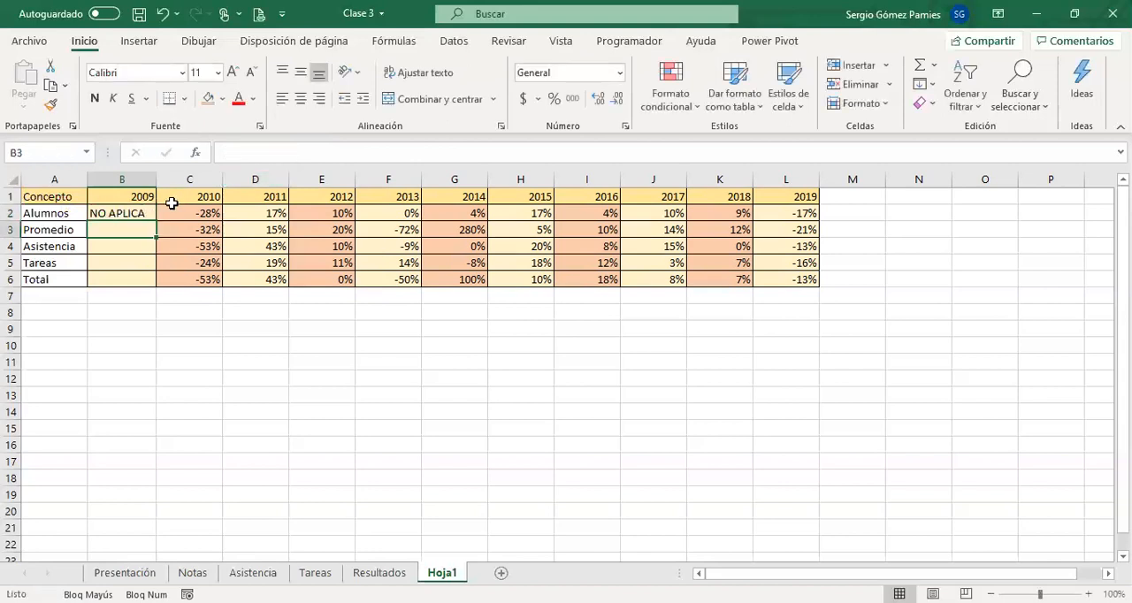
Review the quoted text in B2's formula and replace the formula with ="2".
click(147, 214)
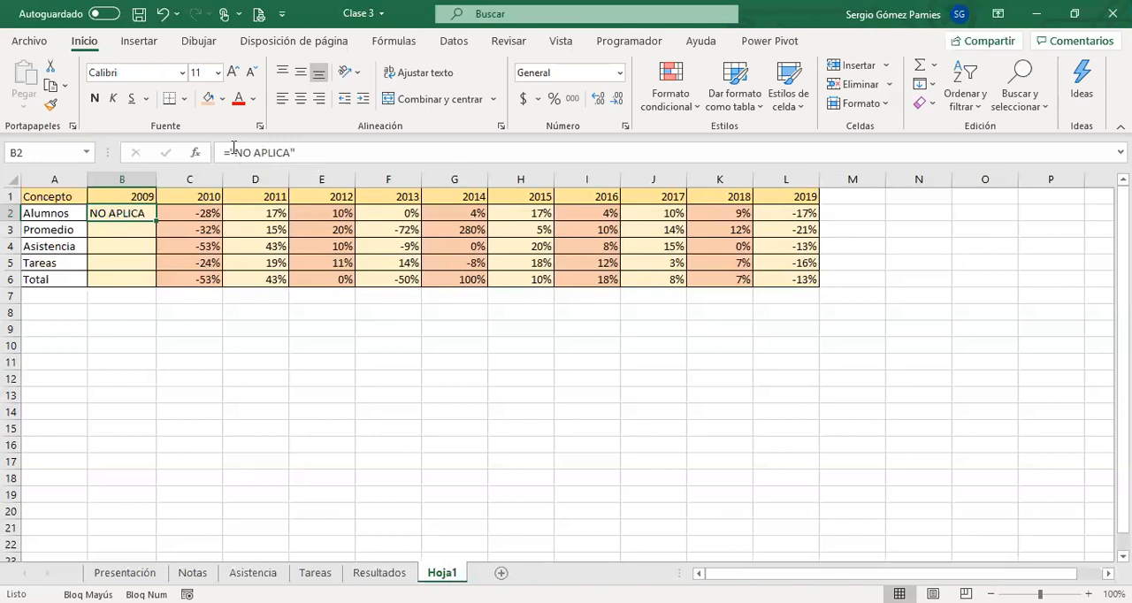
drag(234, 152, 290, 158)
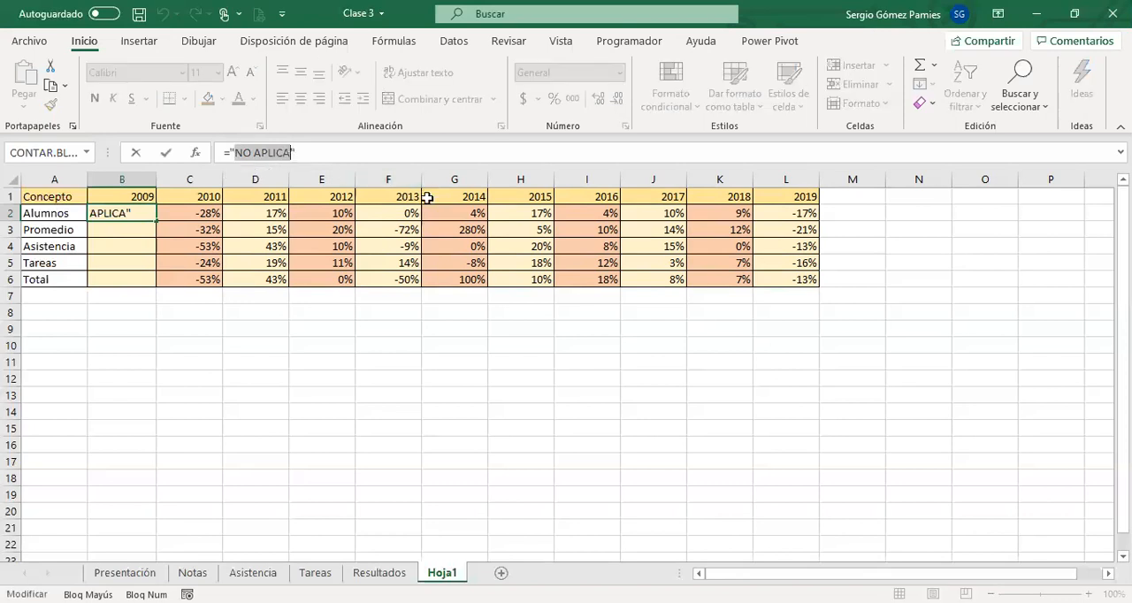
key(Escape)
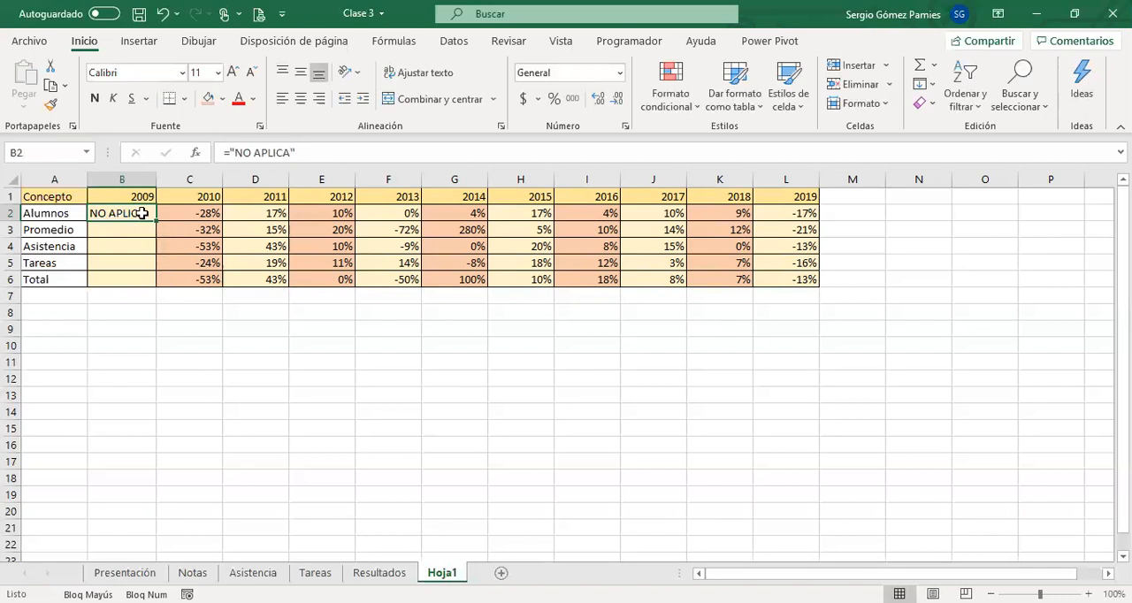
text(=")
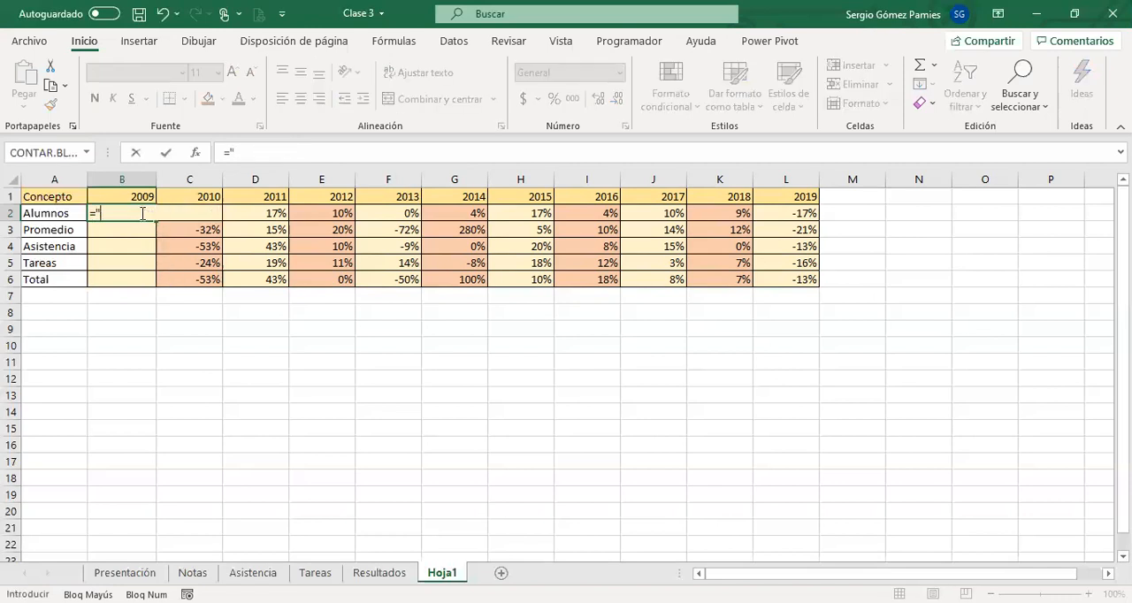
text(2")
key(Return)
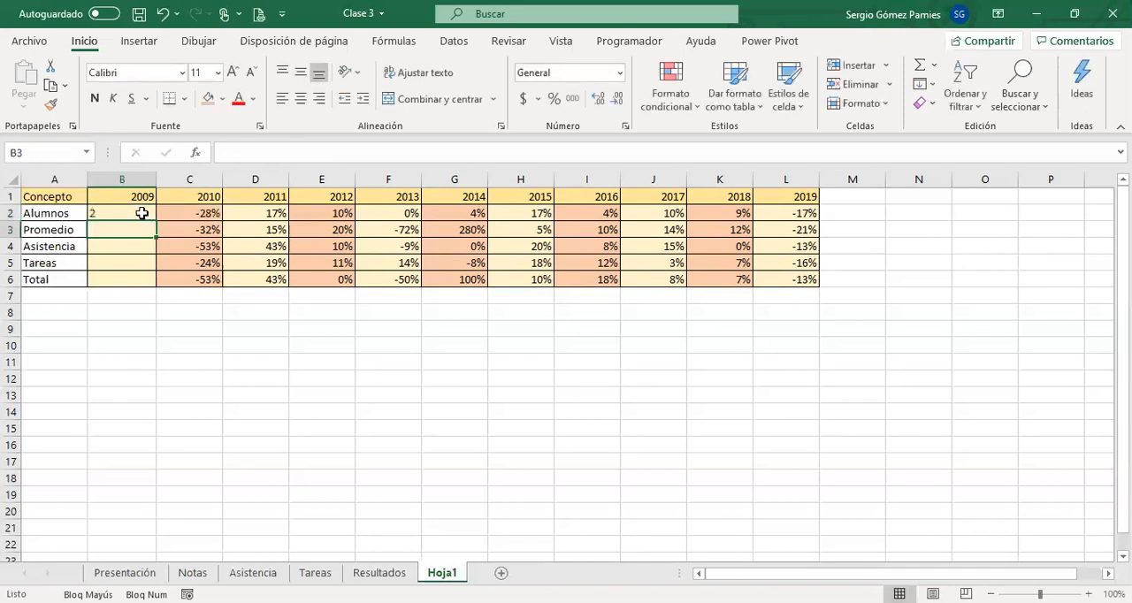
Replace the formula in B2 with the apostrophe-prefixed text '2.
click(118, 212)
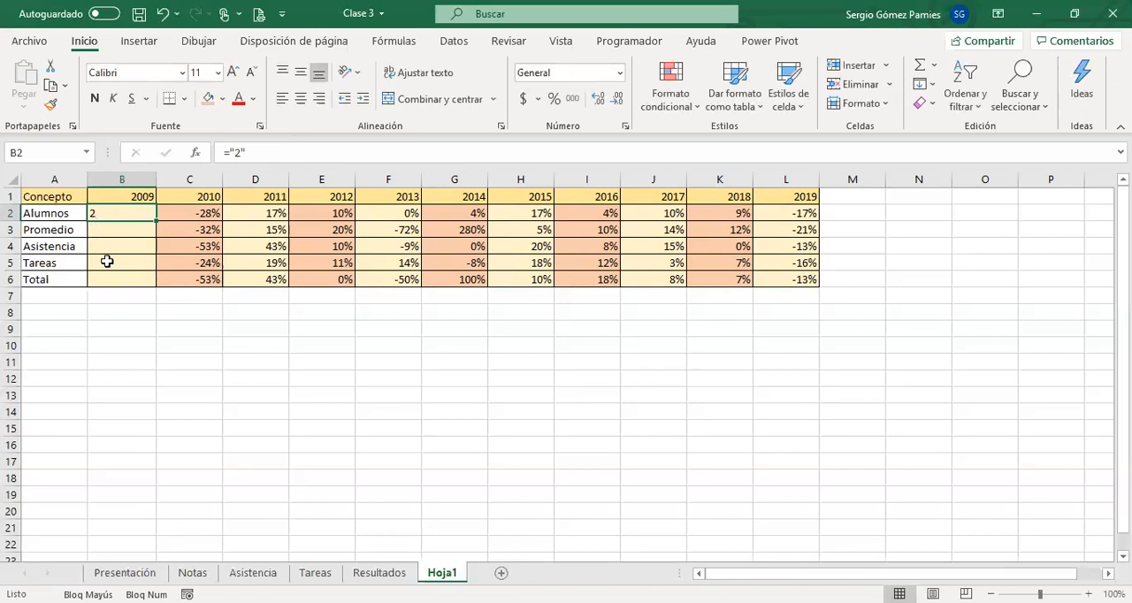
double_click(115, 215)
key(BackSpace)
key(BackSpace)
key(BackSpace)
key(BackSpace)
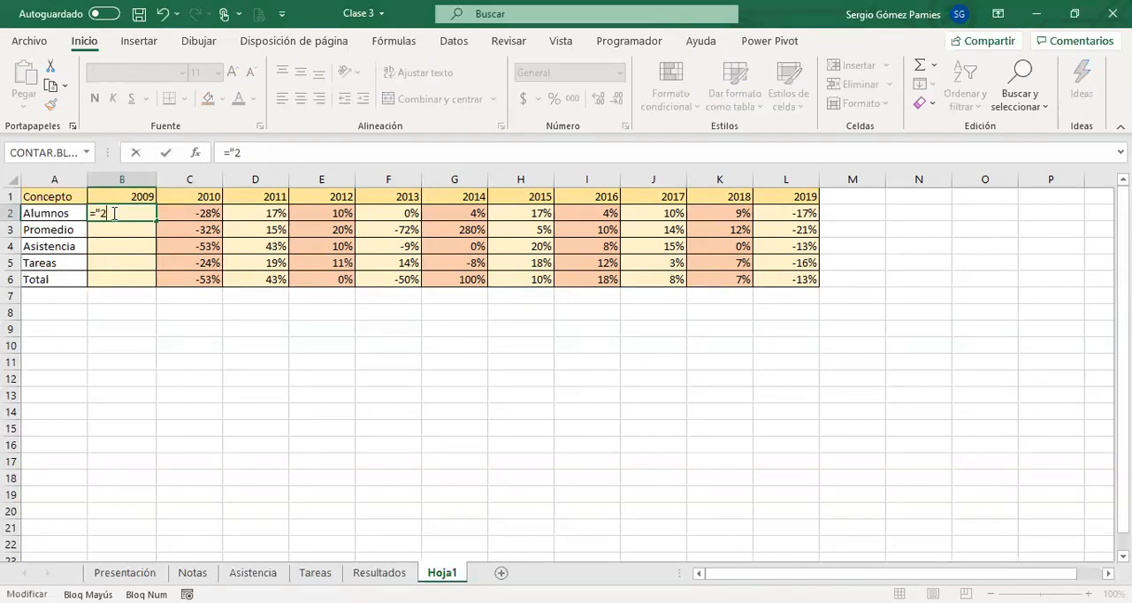
text(0)
key(BackSpace)
text(?)
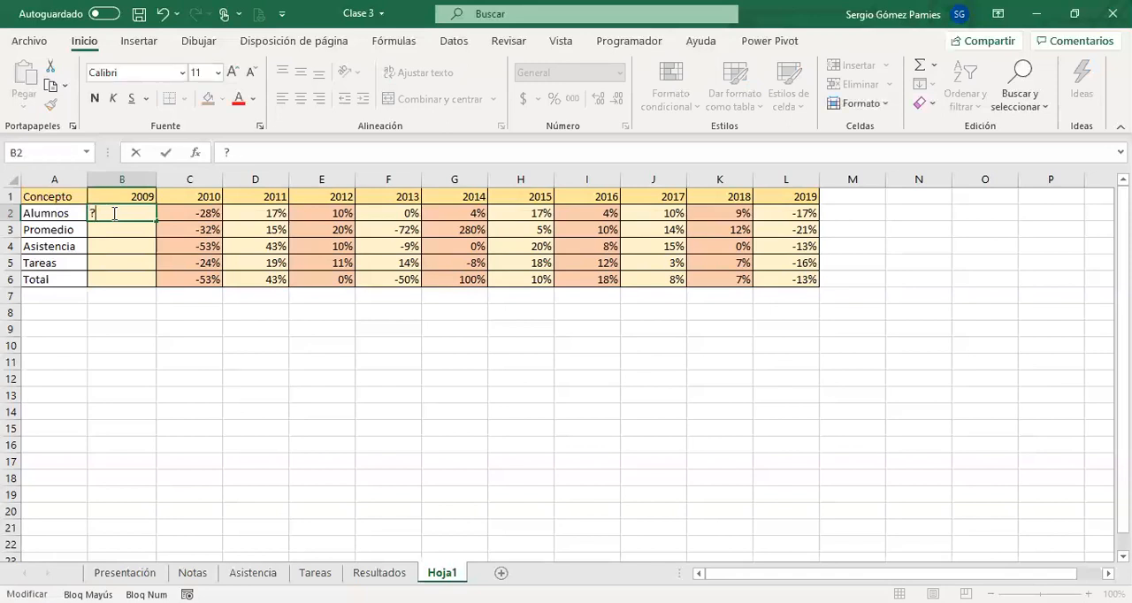
key(BackSpace)
text(')
text(2)
key(Return)
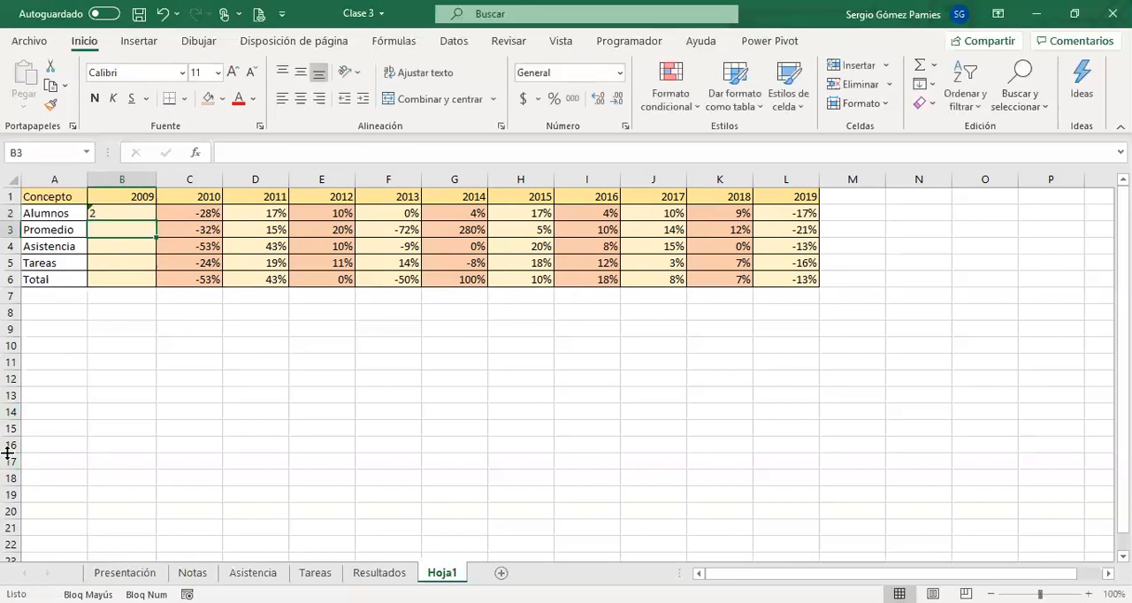
Clear the content of cell B2, the 2009 value for Alumnos.
click(110, 217)
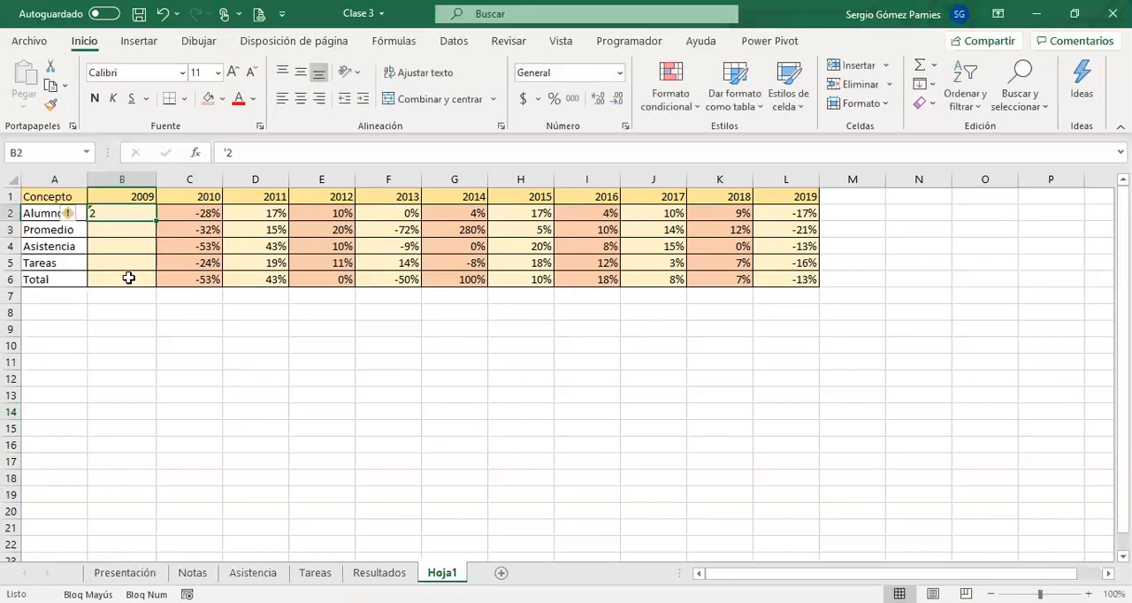
key(BackSpace)
click(148, 509)
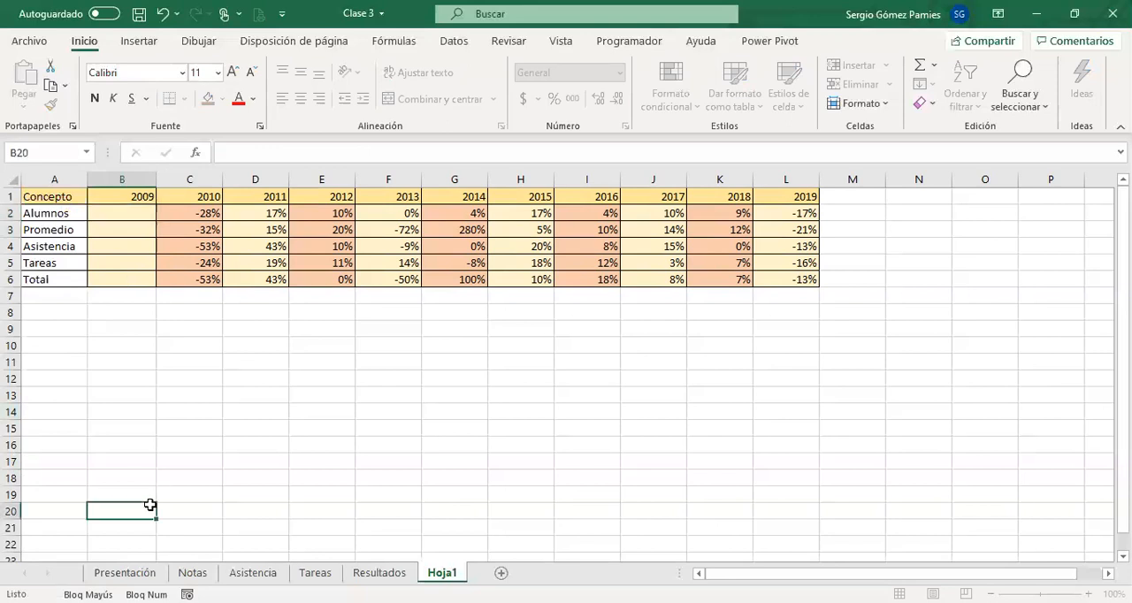
click(167, 384)
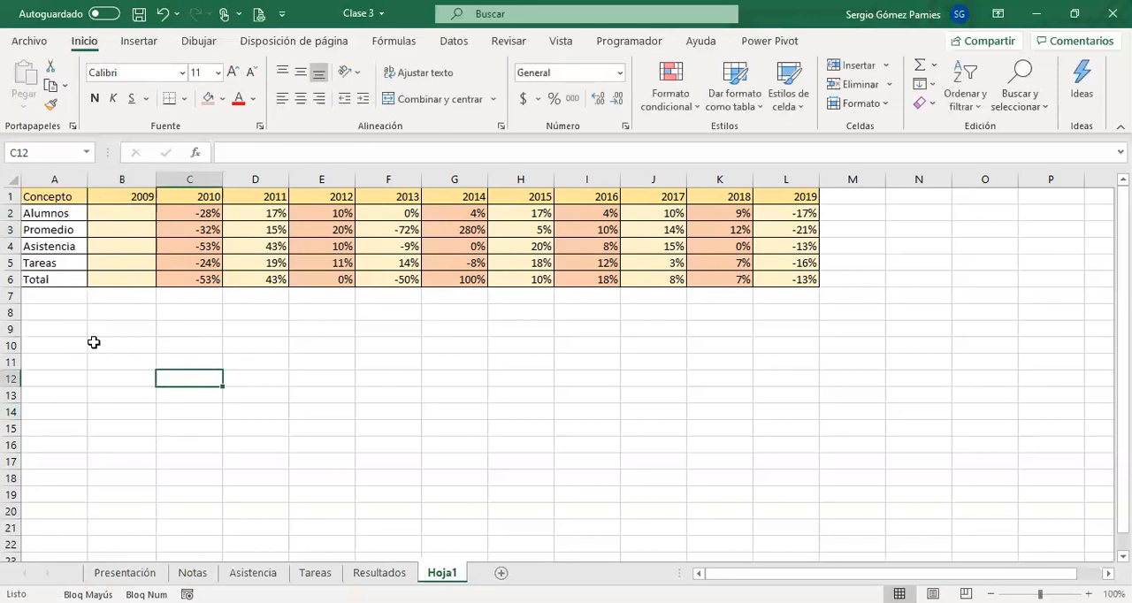
click(92, 347)
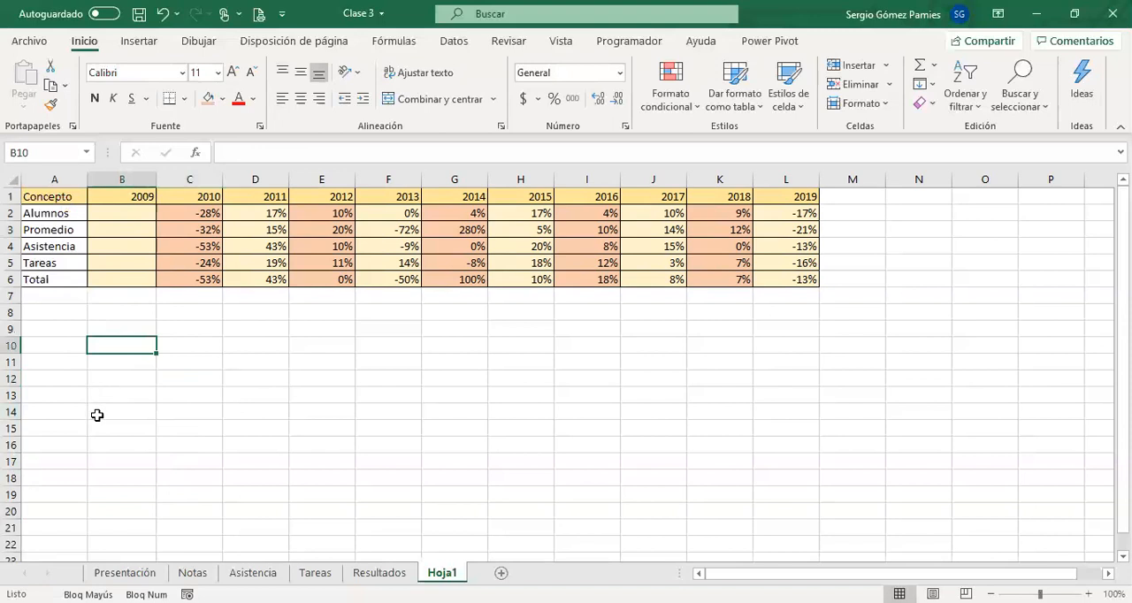
Enter 6/2 in the empty cell E10 with its default format, and re-enter it over the result.
click(313, 354)
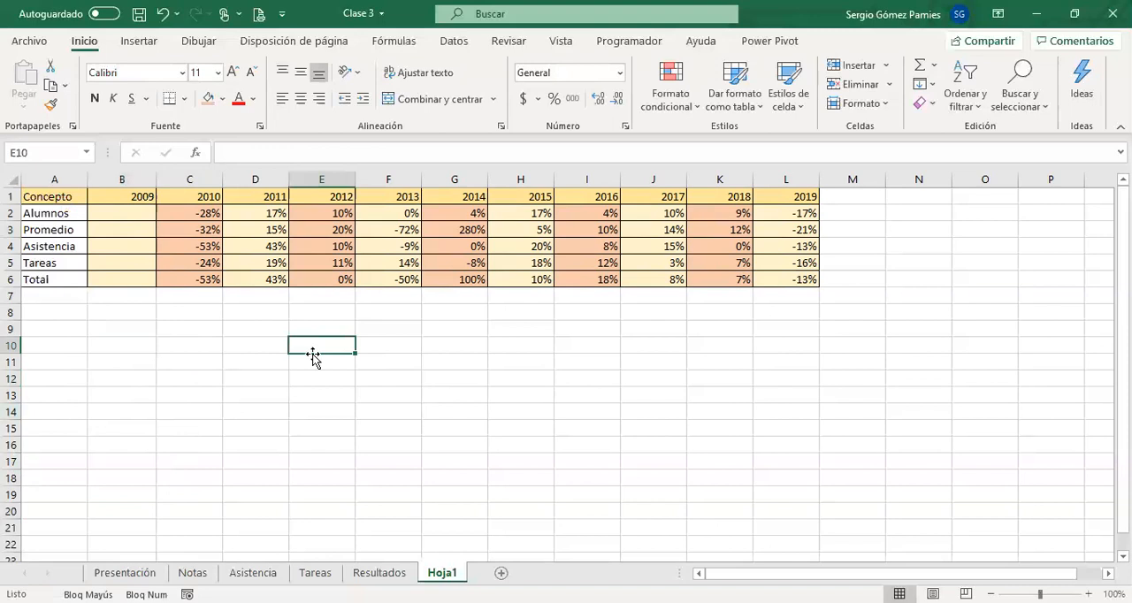
text(6/2)
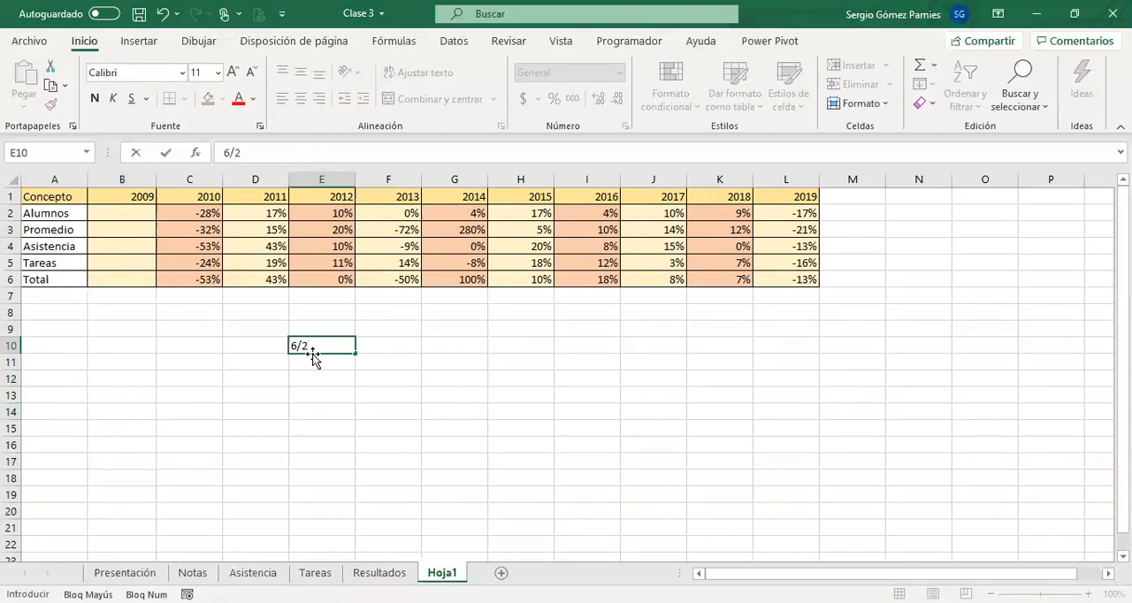
key(Return)
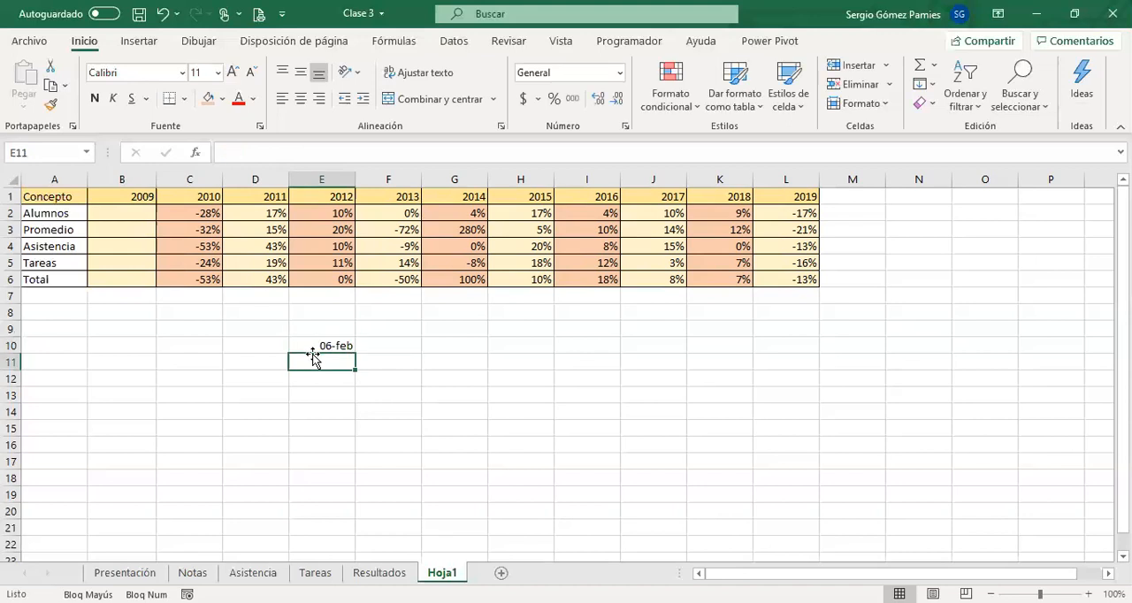
key(Up)
text(6/2)
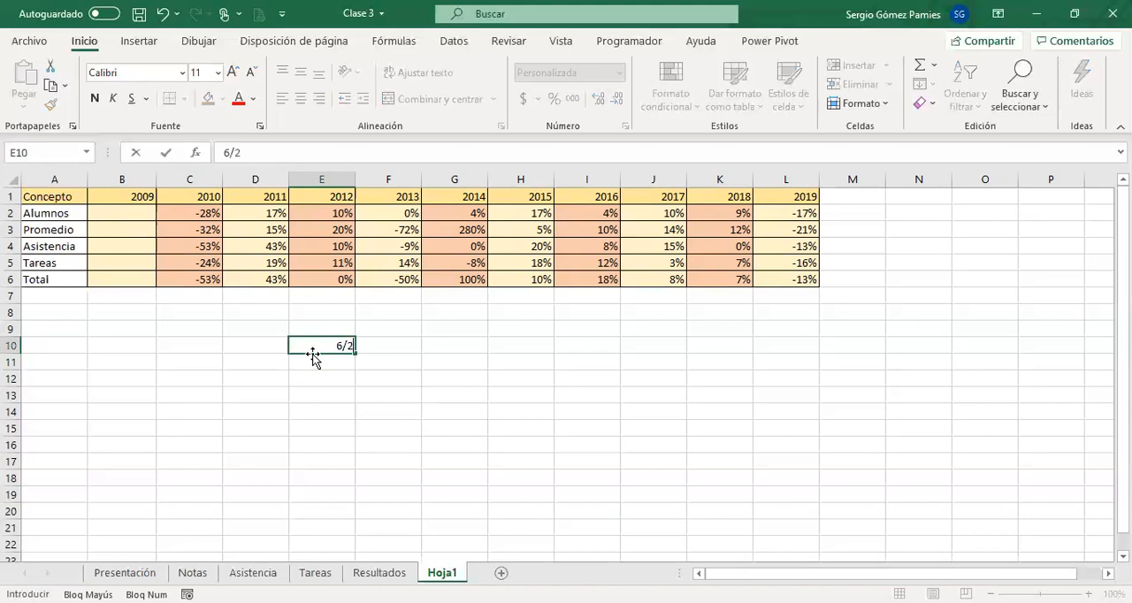
key(Return)
key(Up)
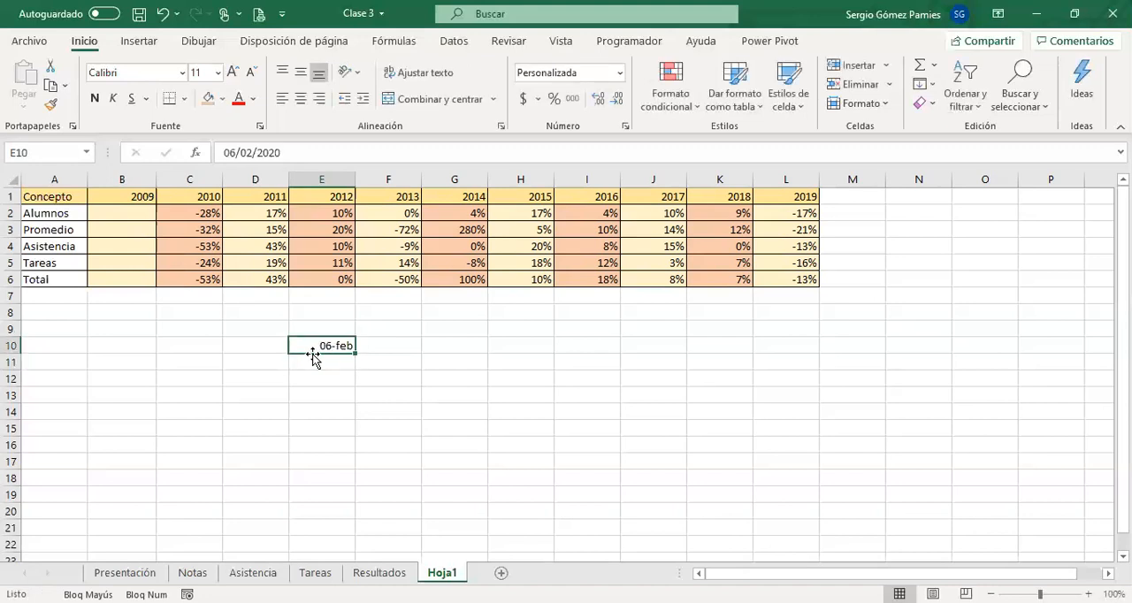
text(6/2)
key(Return)
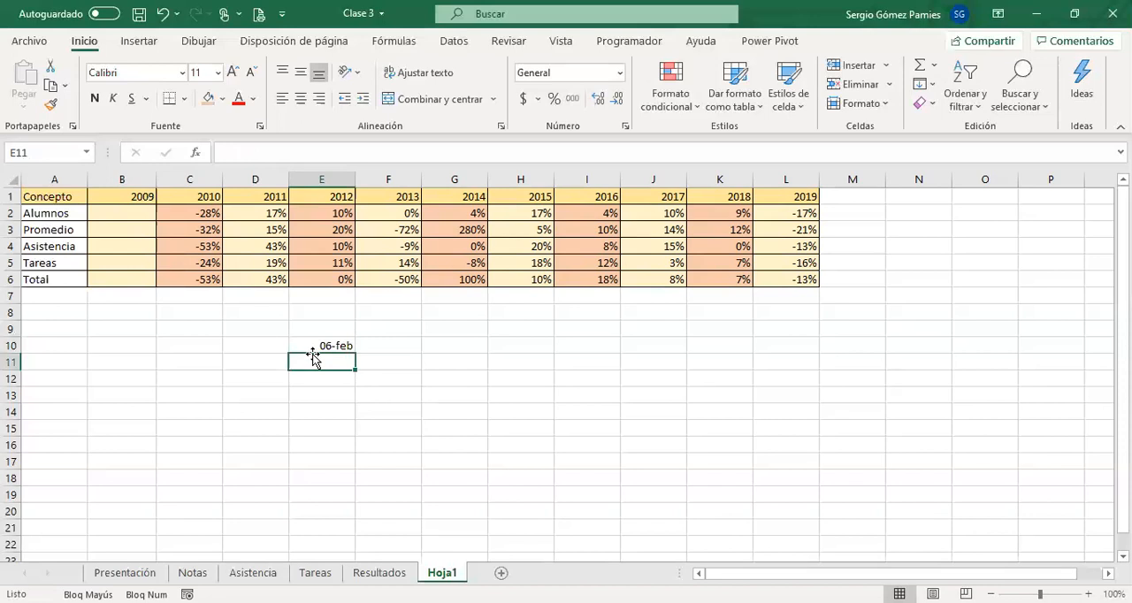
Apply the Texto number format to E10 and replace its content with 6/2.
click(309, 346)
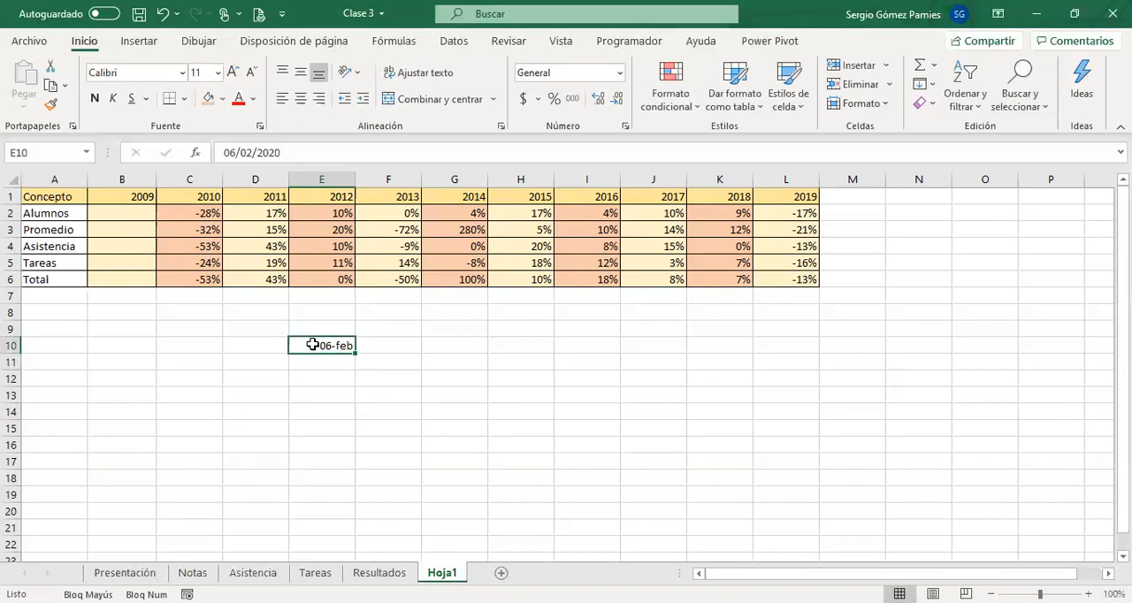
click(619, 74)
scroll(583, 354, down, 1)
click(594, 440)
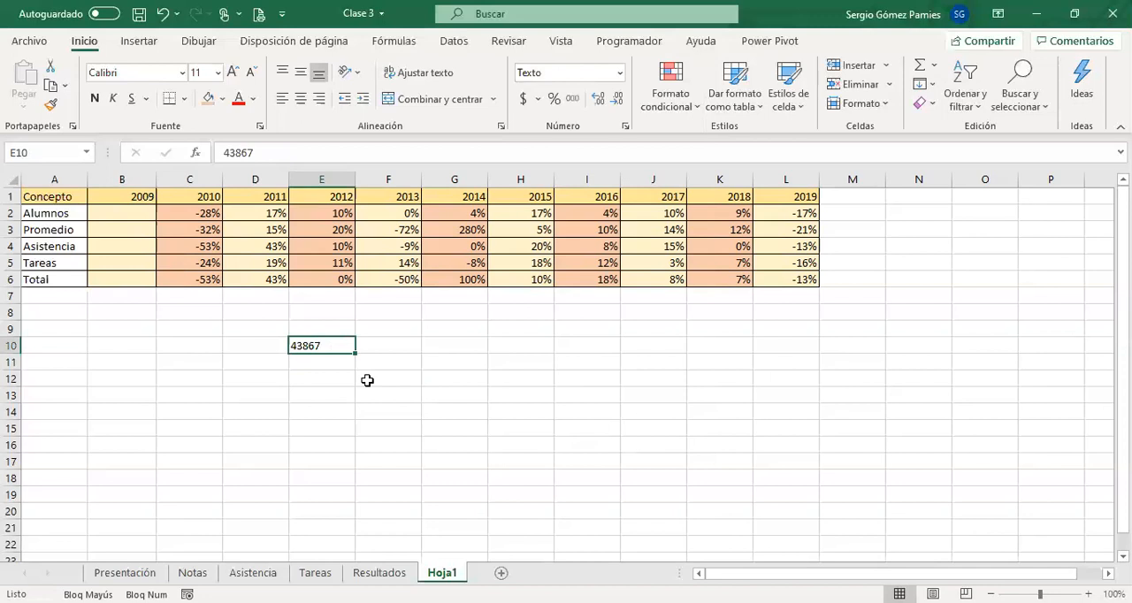
key(Delete)
text(6/2)
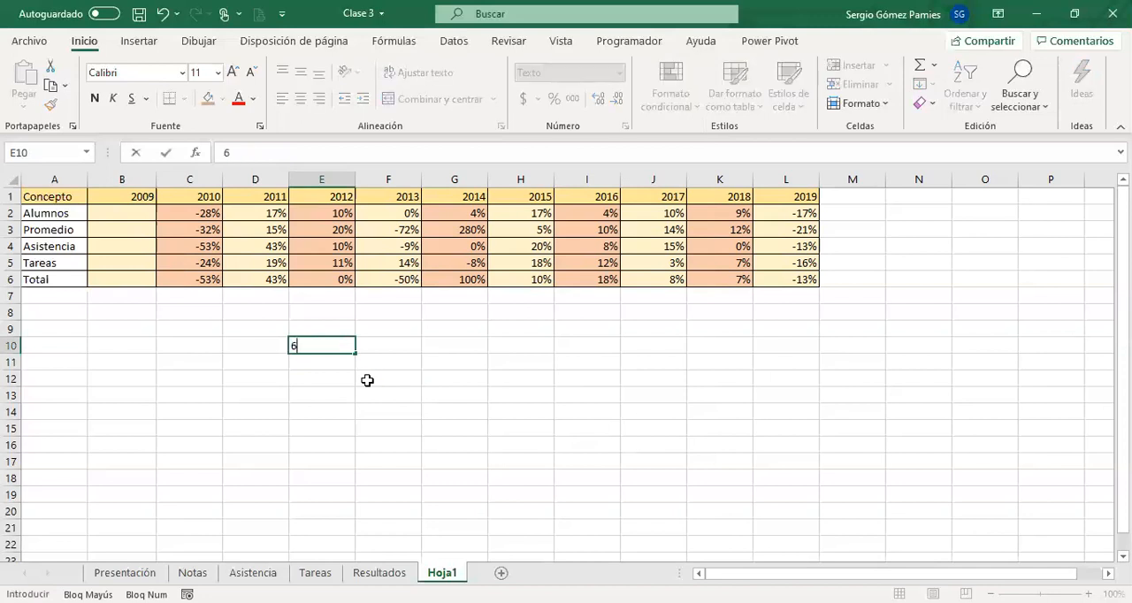
key(Return)
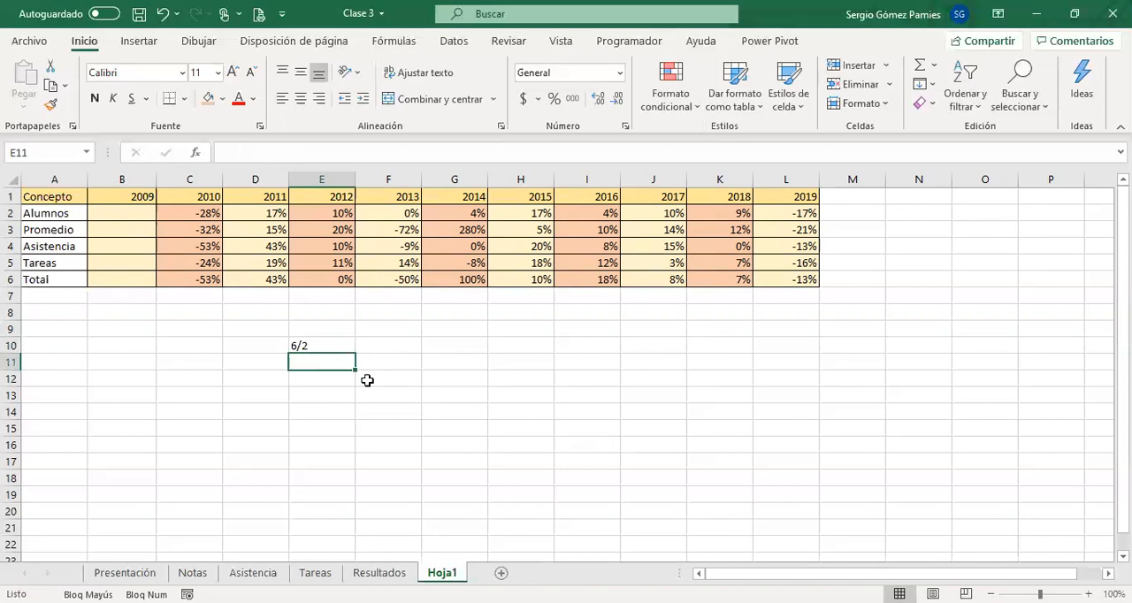
Clear the content of E10 and enter '6/2 with a leading apostrophe in cell A9.
click(338, 348)
key(Delete)
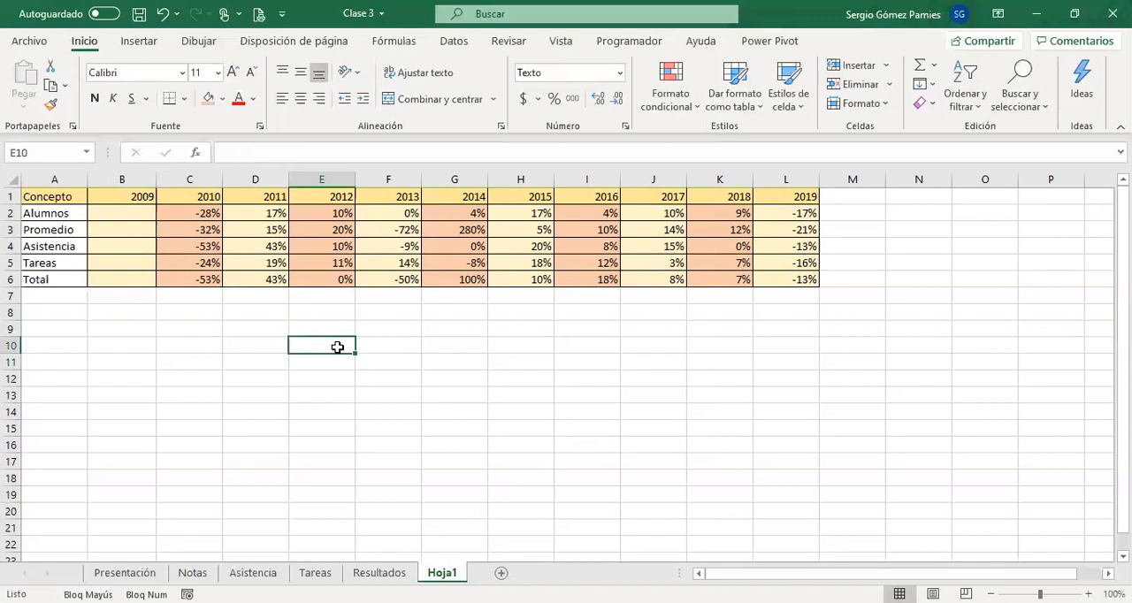
key(Left)
key(Left)
key(Left)
key(Left)
key(Up)
text('6/2)
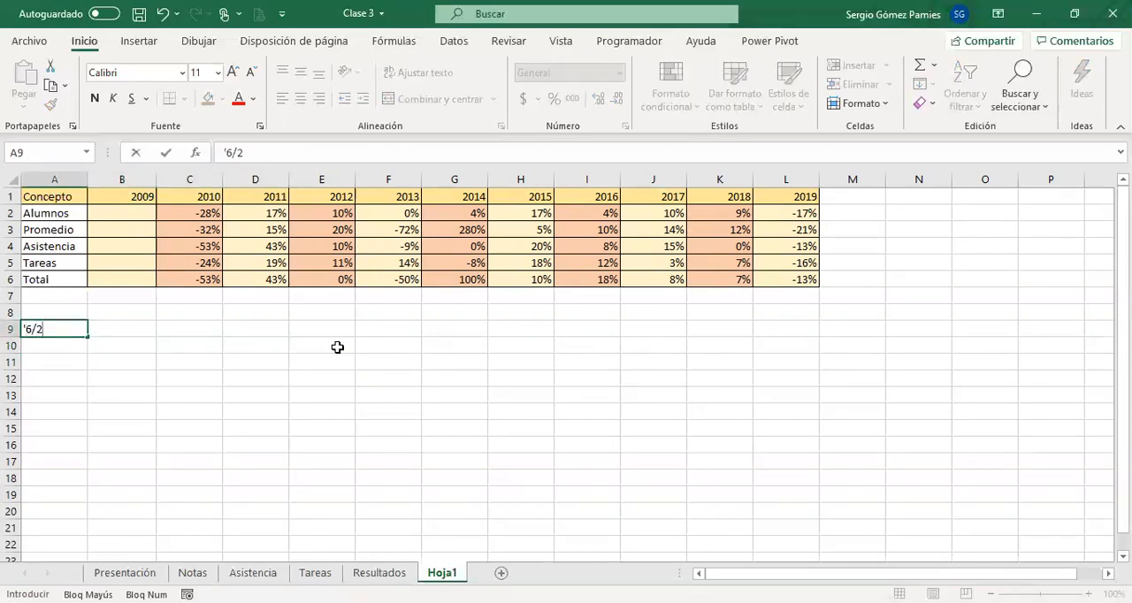
key(Return)
key(Up)
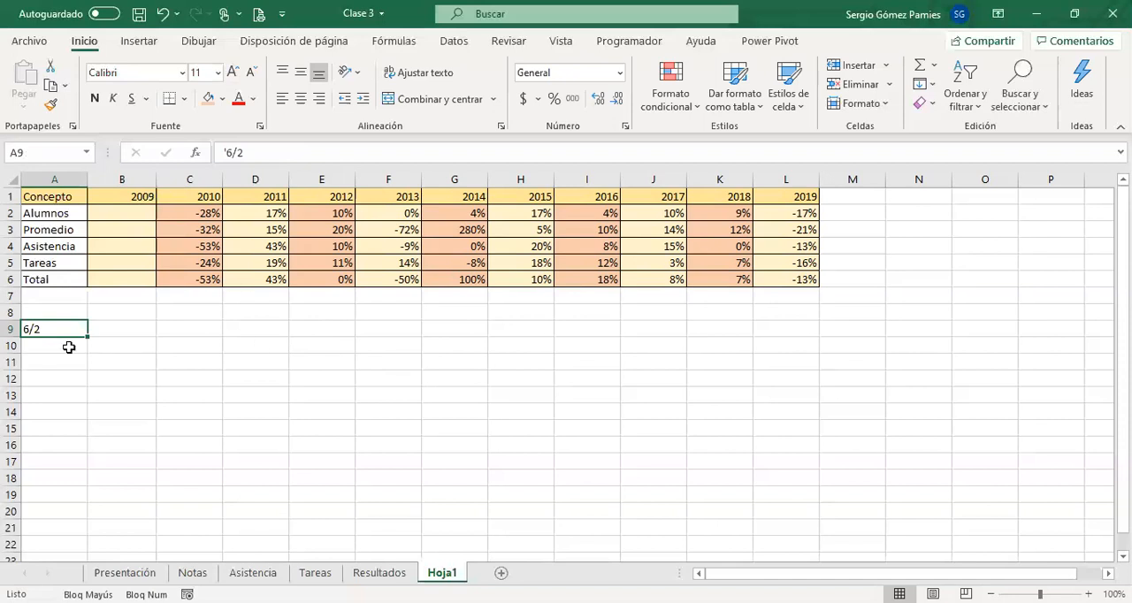
Clear cell A9 and go to the first student's 1° Parcial grade on the Notas sheet.
key(Delete)
click(128, 573)
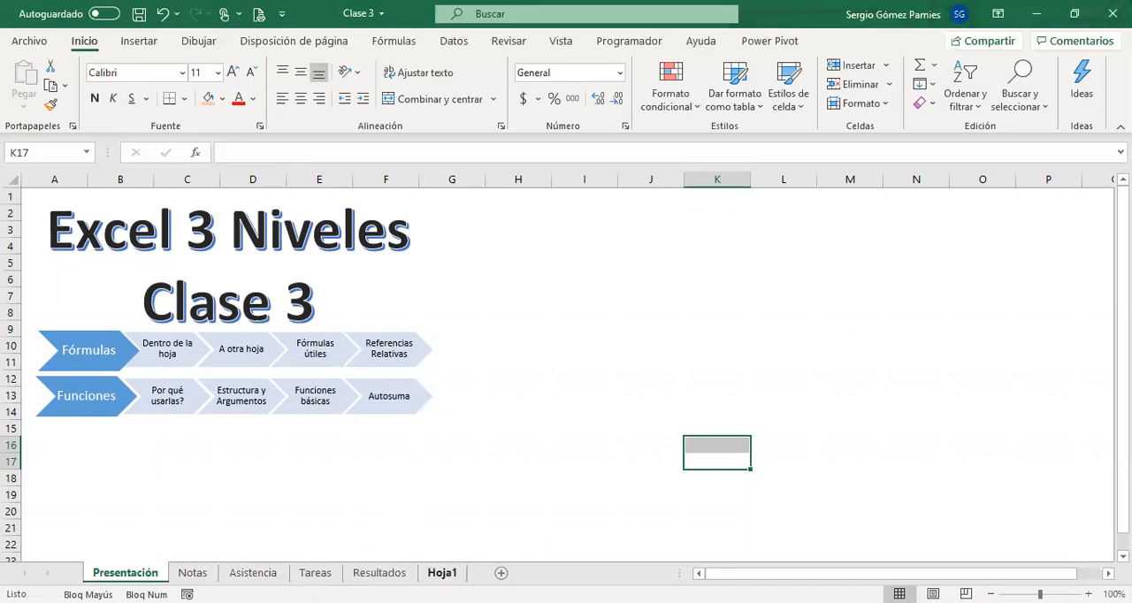
click(443, 573)
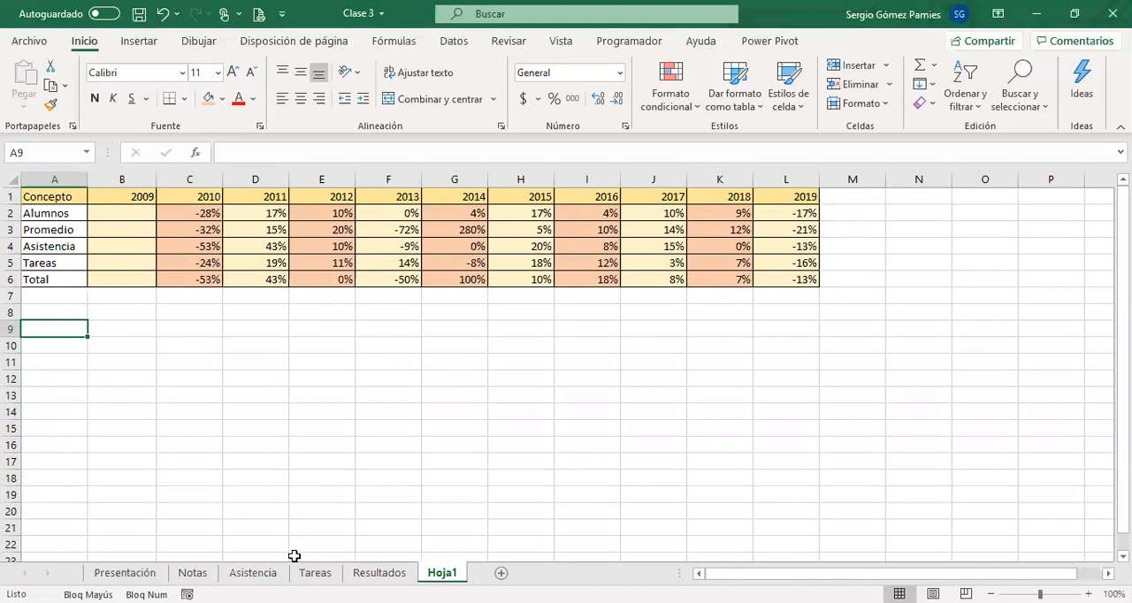
click(193, 573)
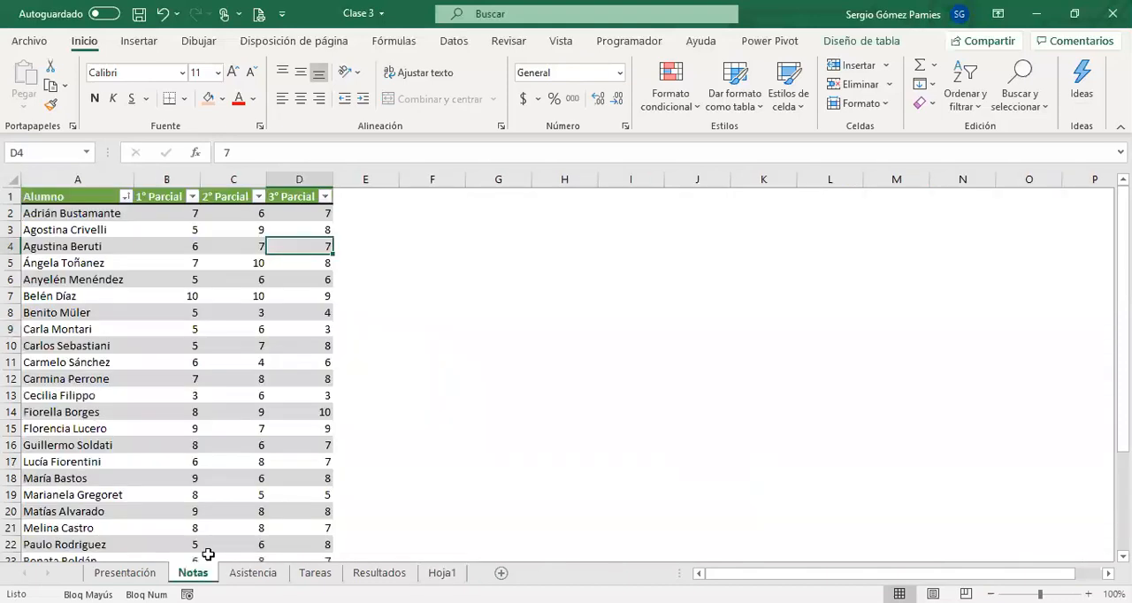
click(191, 229)
click(177, 217)
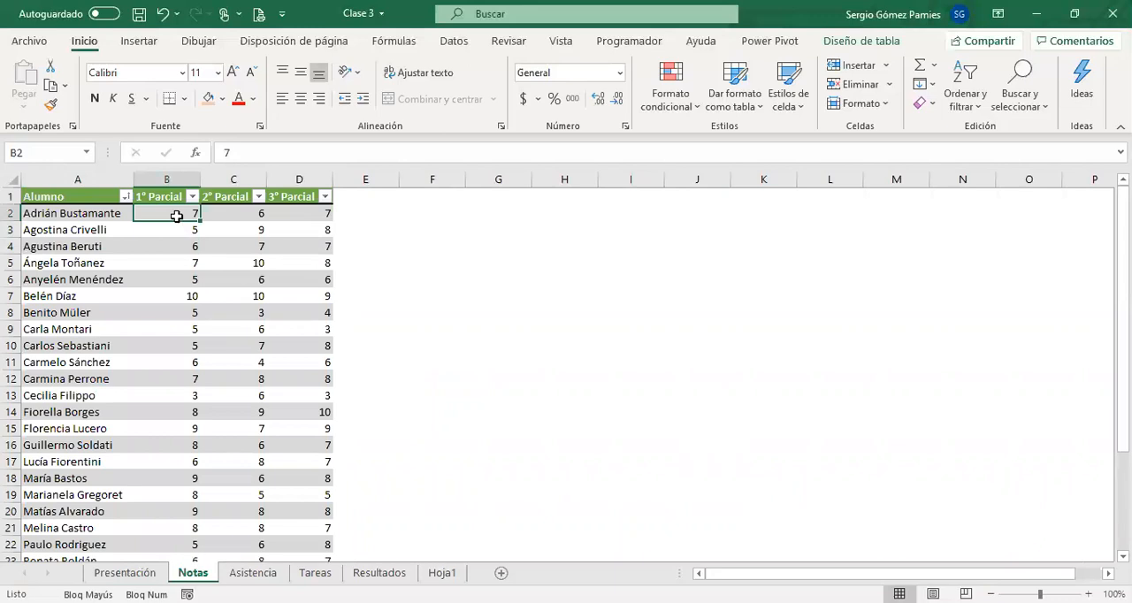
Add a column headed Promedio in E1, directly after the 3° Parcial column of the grades table.
click(345, 198)
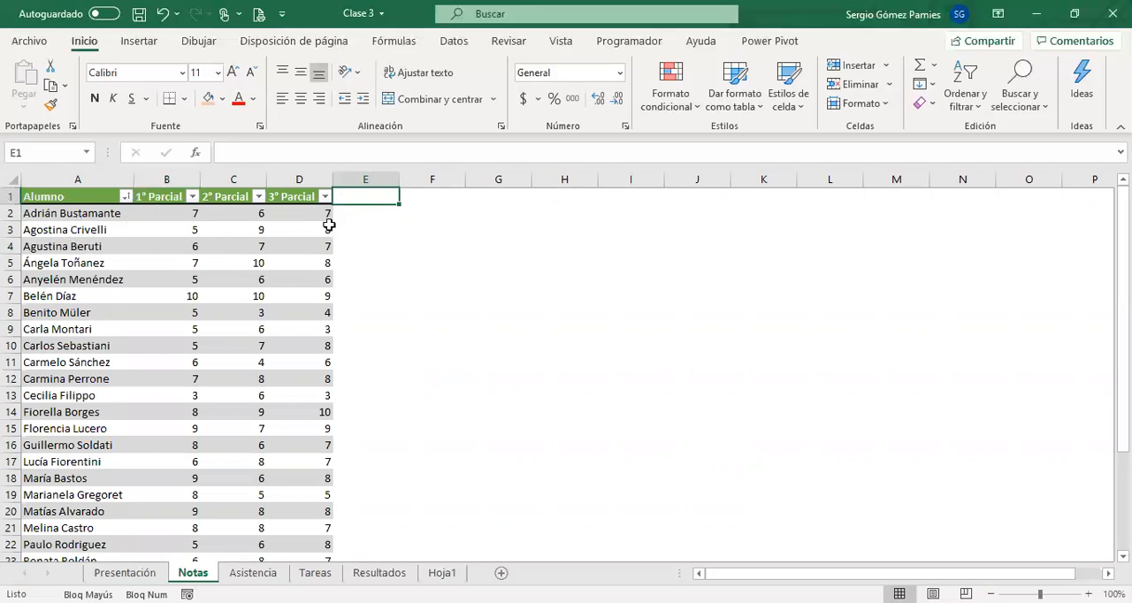
text(pR)
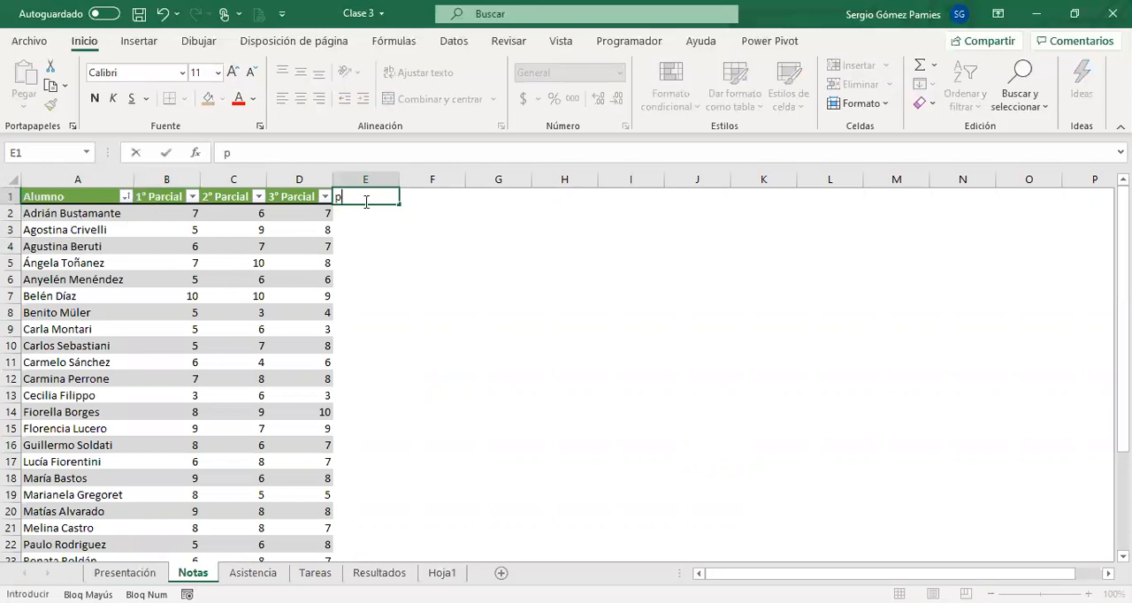
key(BackSpace)
key(BackSpace)
key(Caps_Lock)
text(Promedio)
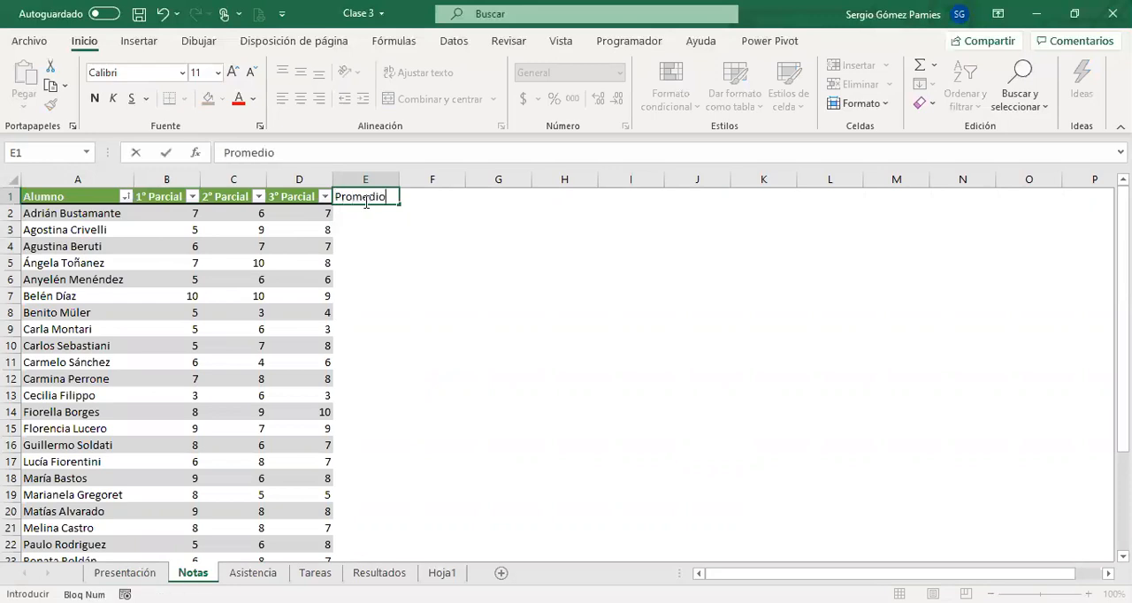
key(Return)
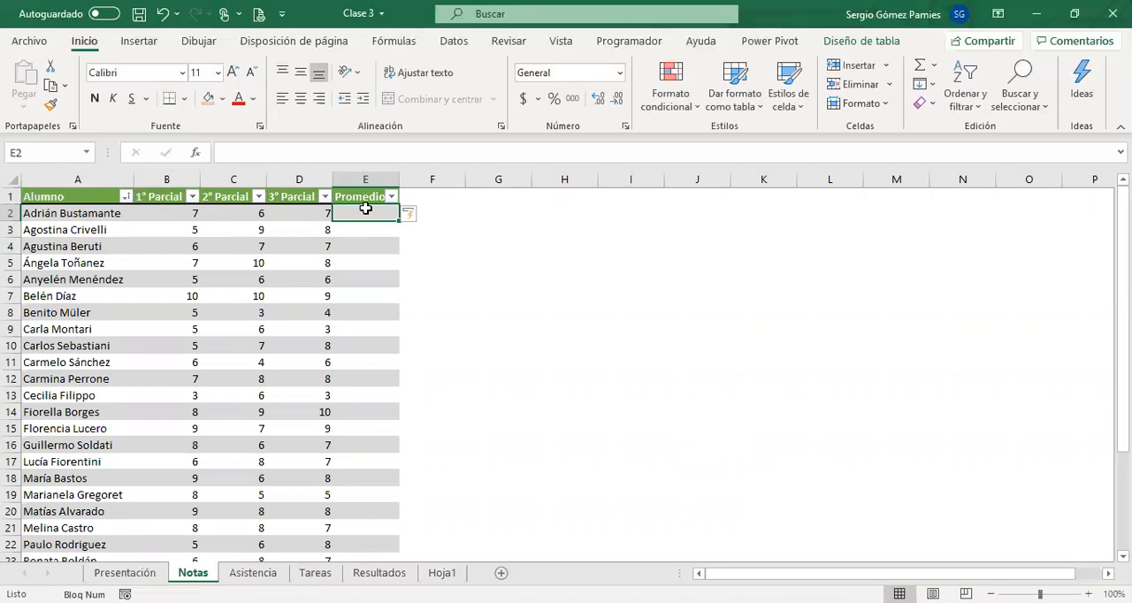
Calculate the Promedio column from E2 with the formula =([@[1° Parcial]]+[@[2° Parcial]]+[@[3° Parcial]])/3.
text(=)
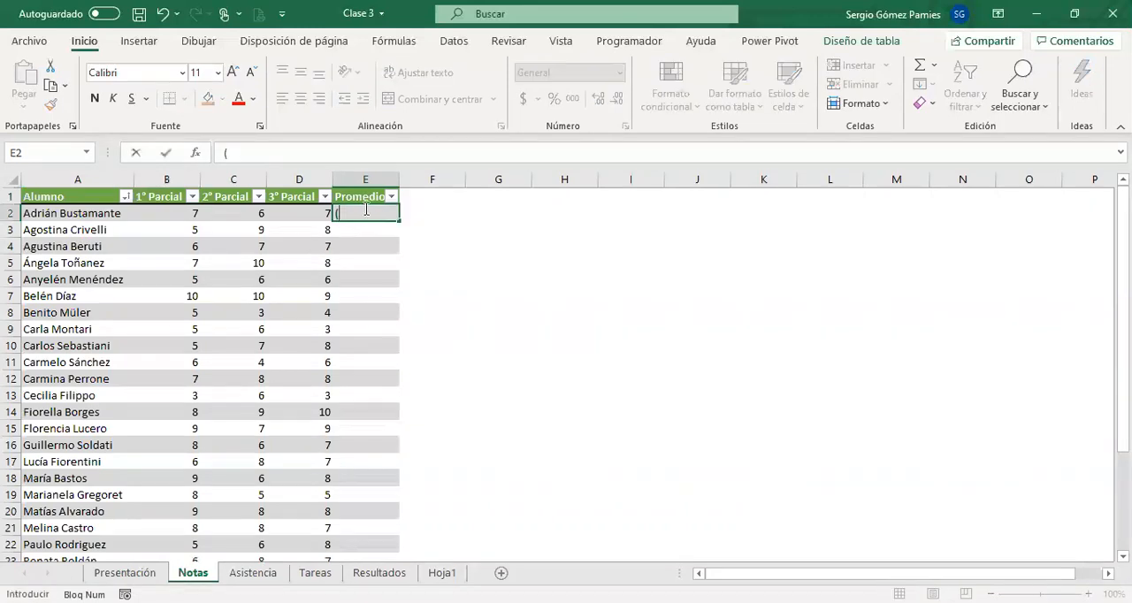
text(()
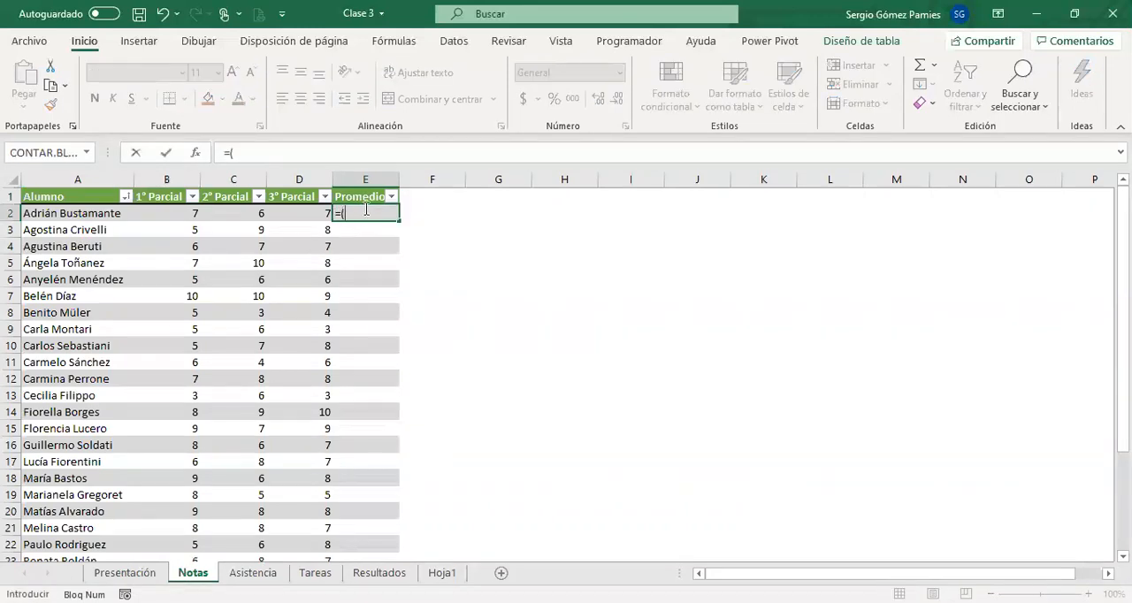
click(180, 212)
text(+)
click(220, 214)
text(+)
click(293, 213)
text())
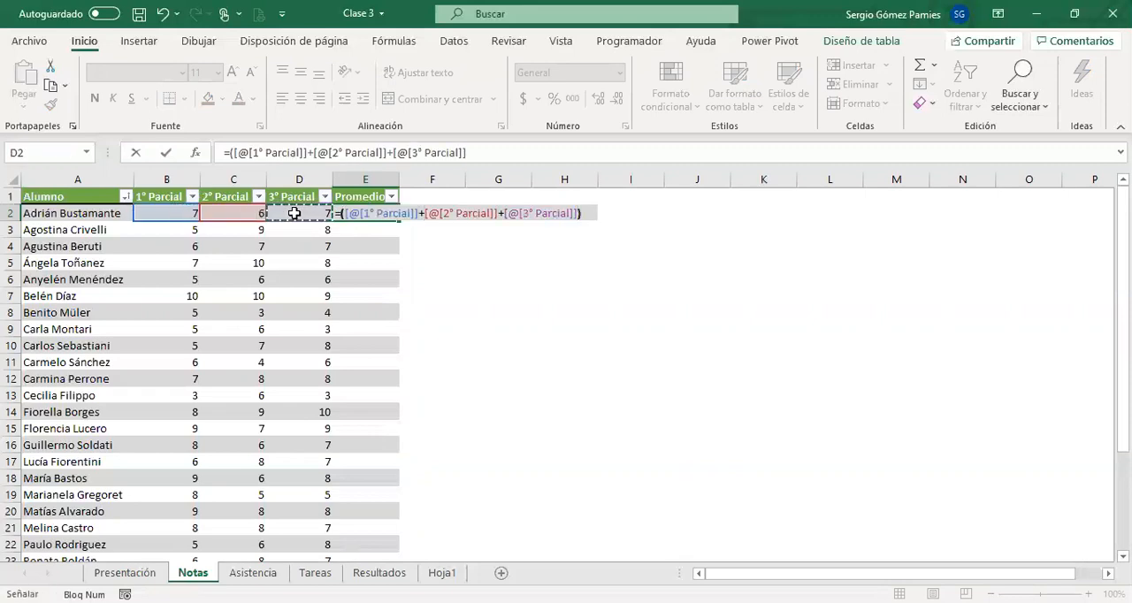
text(/3)
key(Return)
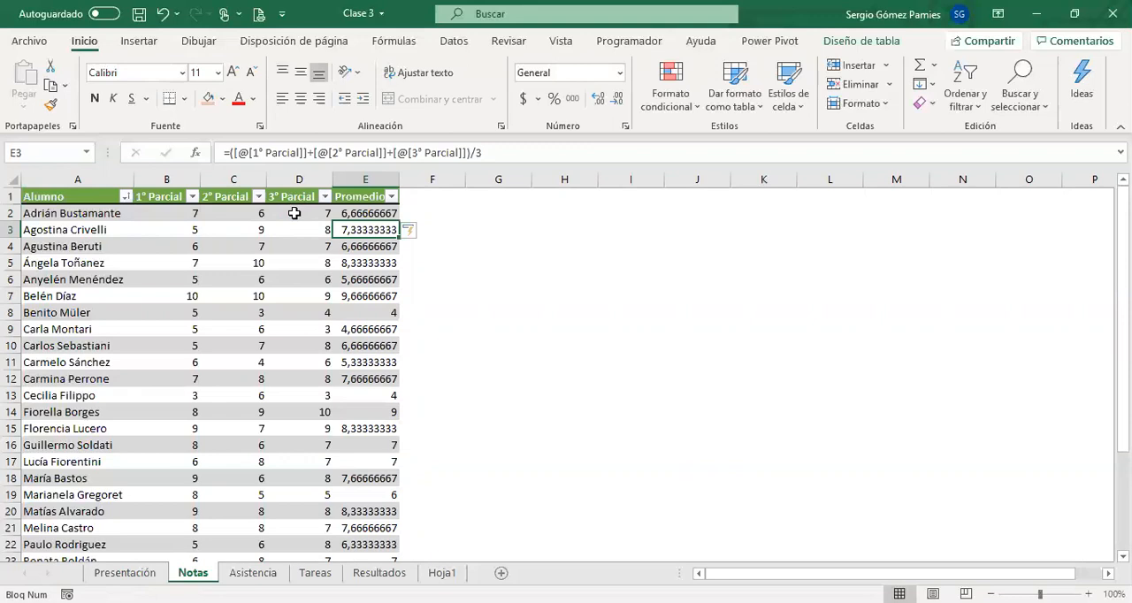
Compare the first student's three partial grades with the Promedio formula in E2, and return to the Presentación sheet.
drag(195, 213, 309, 217)
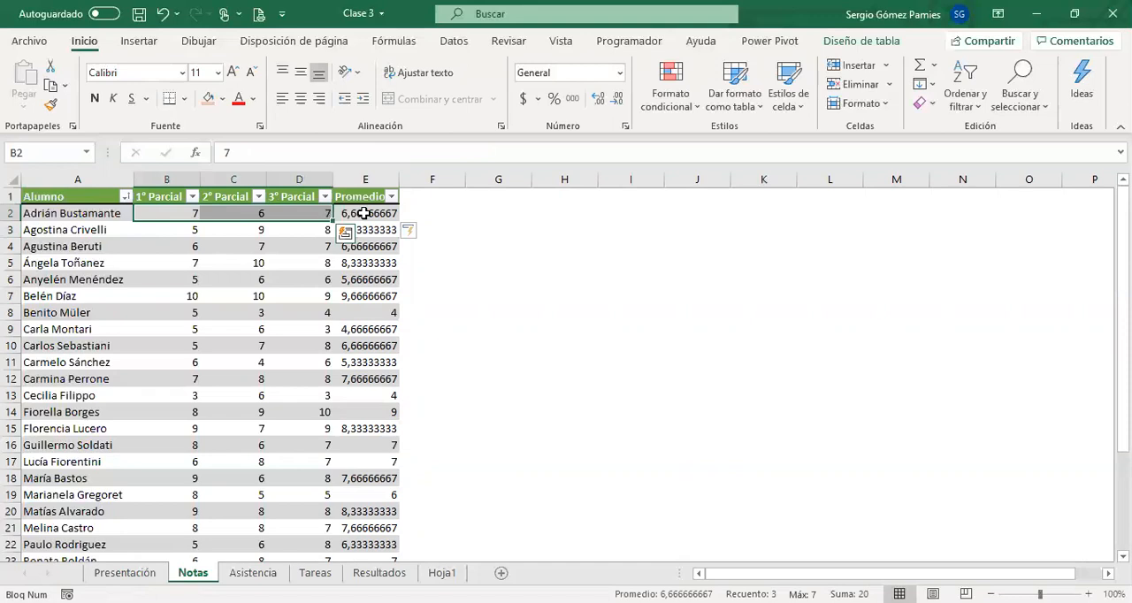
click(364, 213)
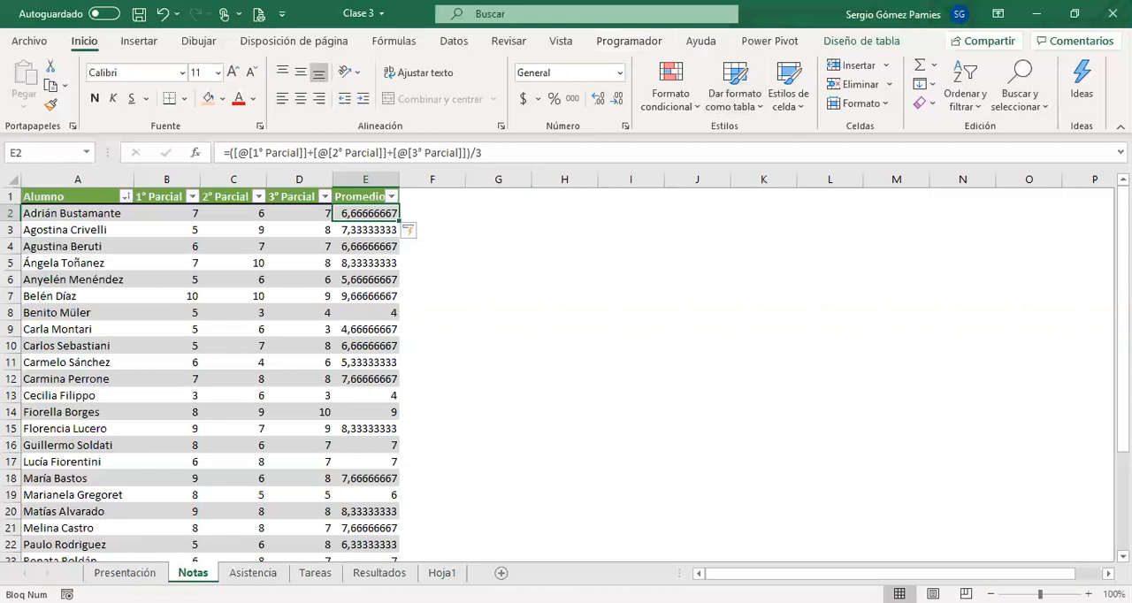
key(ctrl+Page_Up)
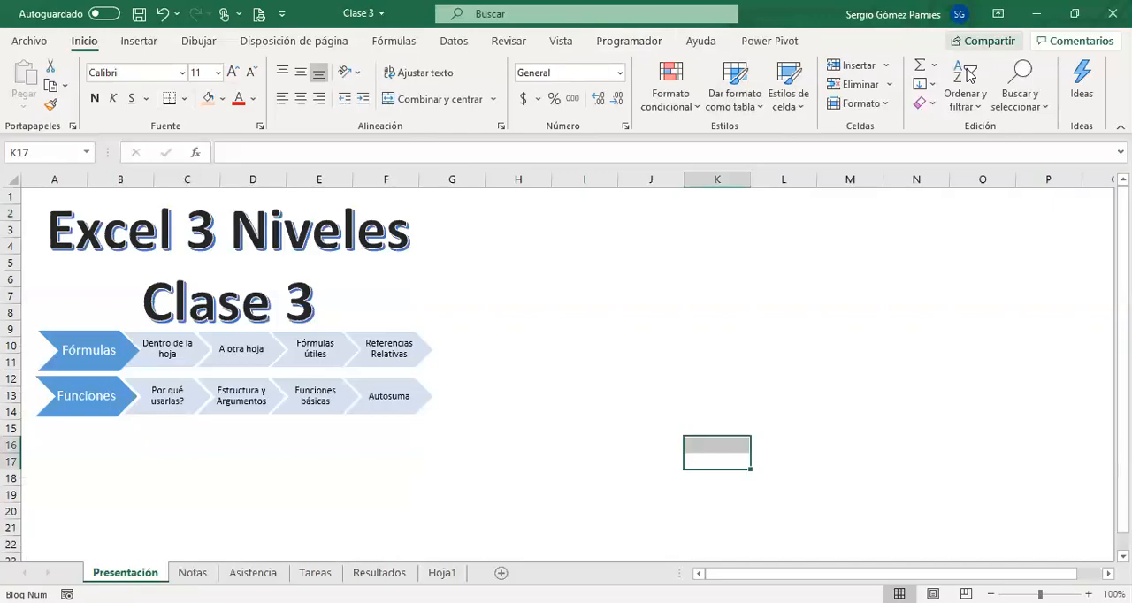